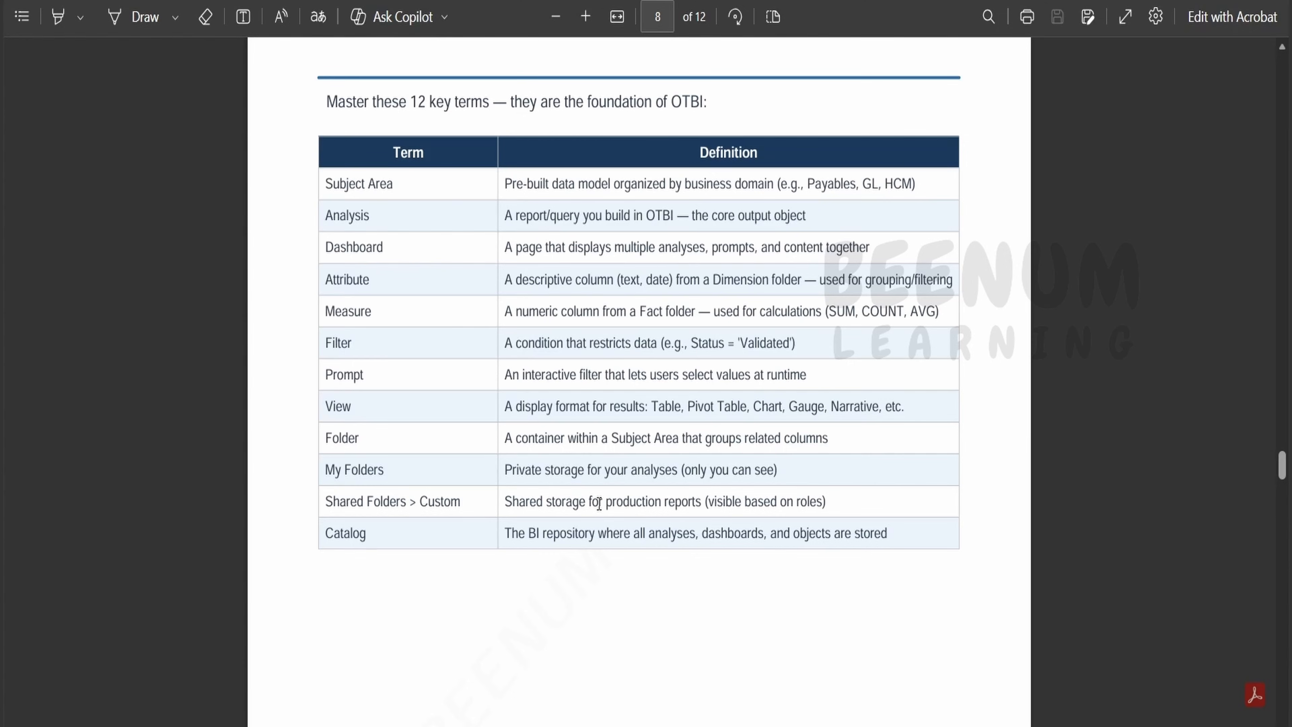
Scroll the PDF guide to page 9's Section 7 exercise and select the subject area name in Step 2.
{"action": "scroll", "coordinate": [599, 504], "scroll_direction": "down", "scroll_amount": 4}
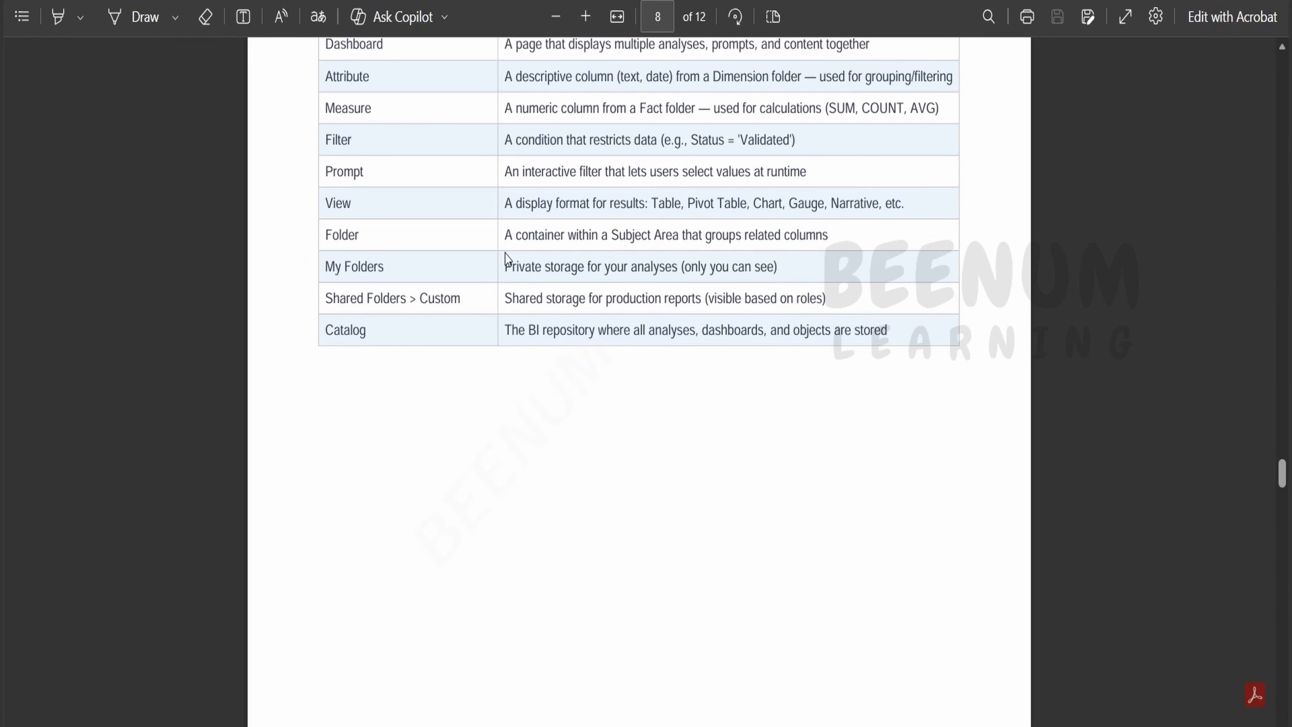
{"action": "scroll", "coordinate": [508, 260], "scroll_direction": "down", "scroll_amount": 8}
{"action": "scroll", "coordinate": [509, 278], "scroll_direction": "down", "scroll_amount": 6}
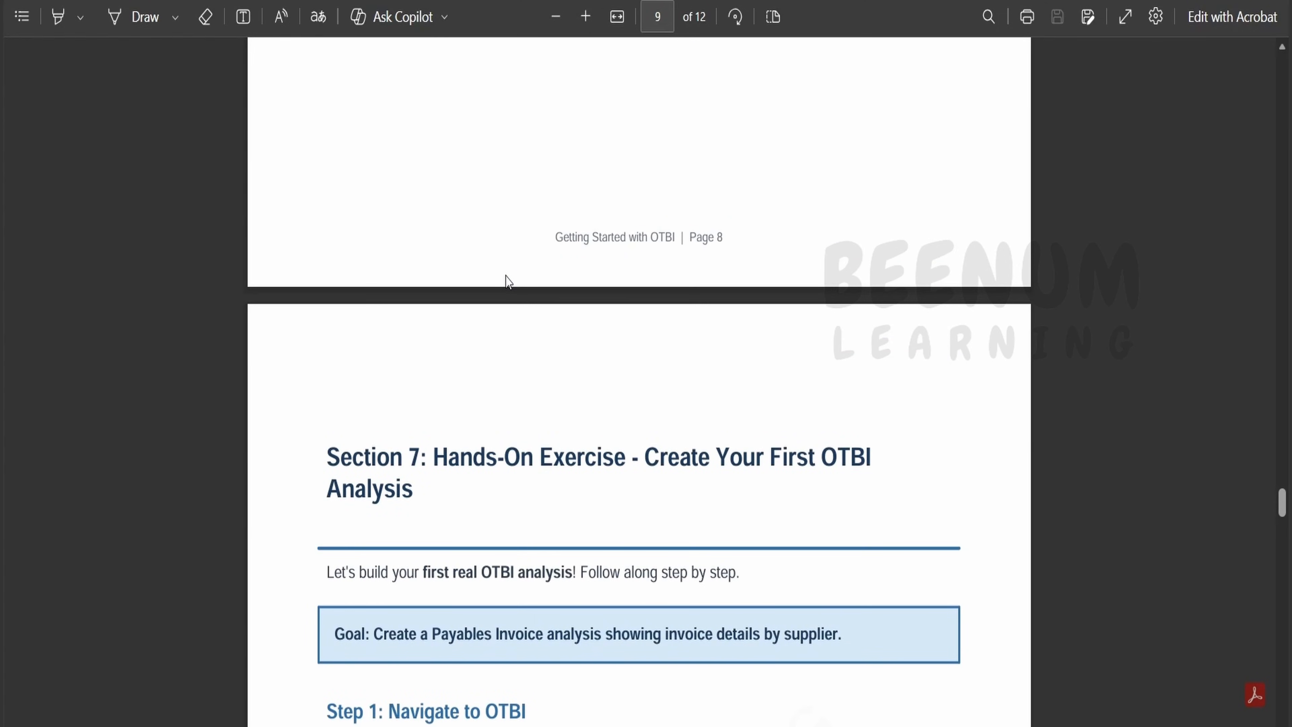
{"action": "scroll", "coordinate": [507, 279], "scroll_direction": "down", "scroll_amount": 6}
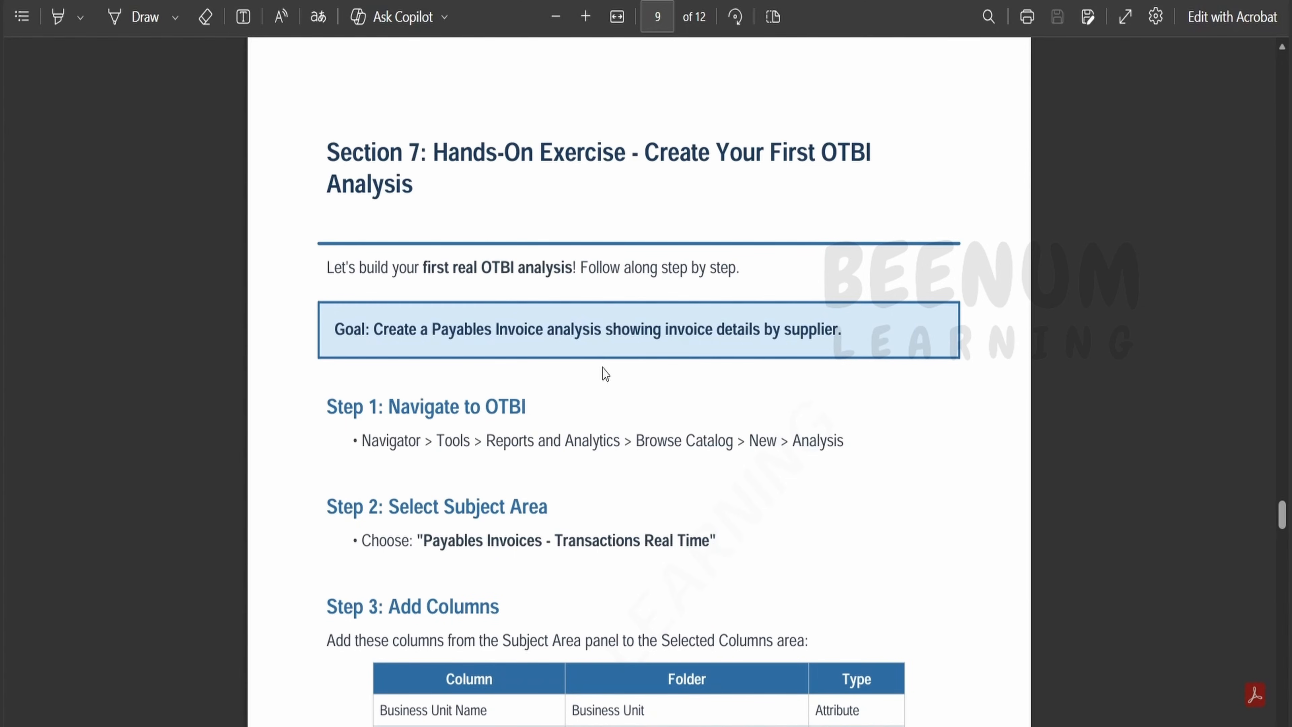
{"action": "scroll", "coordinate": [605, 374], "scroll_direction": "down", "scroll_amount": 4}
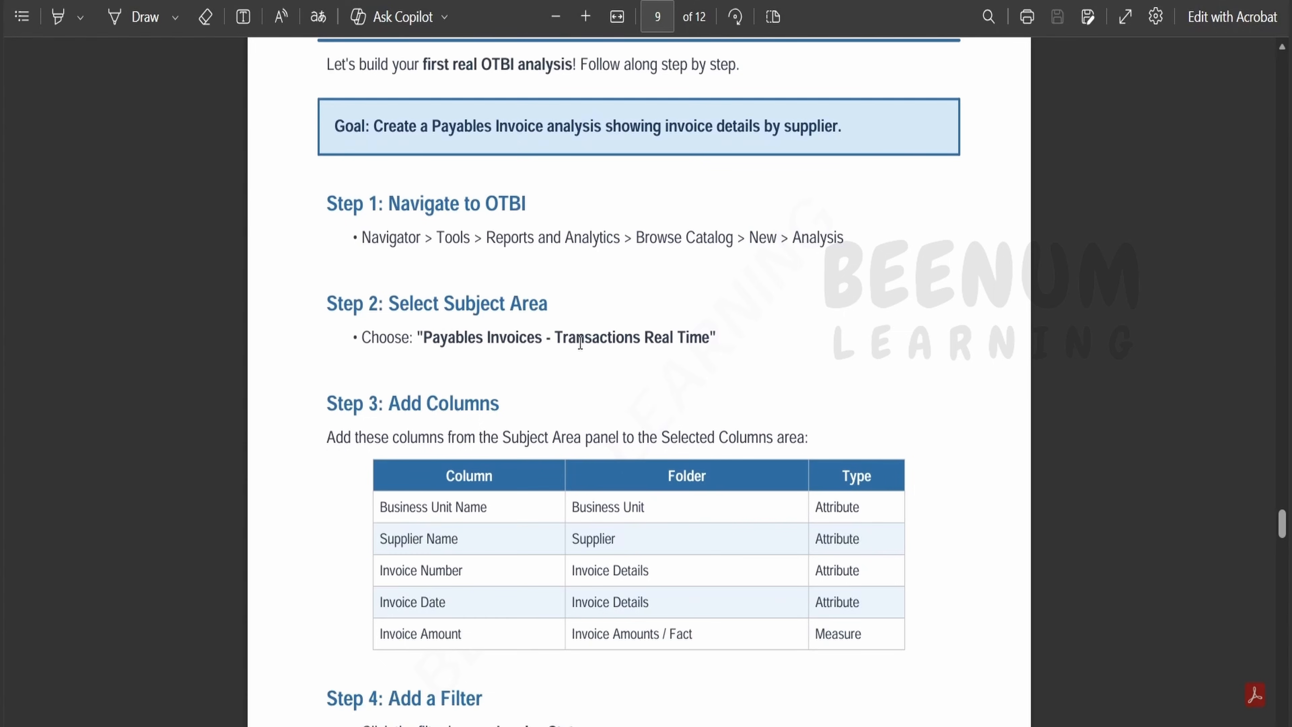
{"action": "left_click_drag", "start_coordinate": [424, 337], "coordinate": [710, 338]}
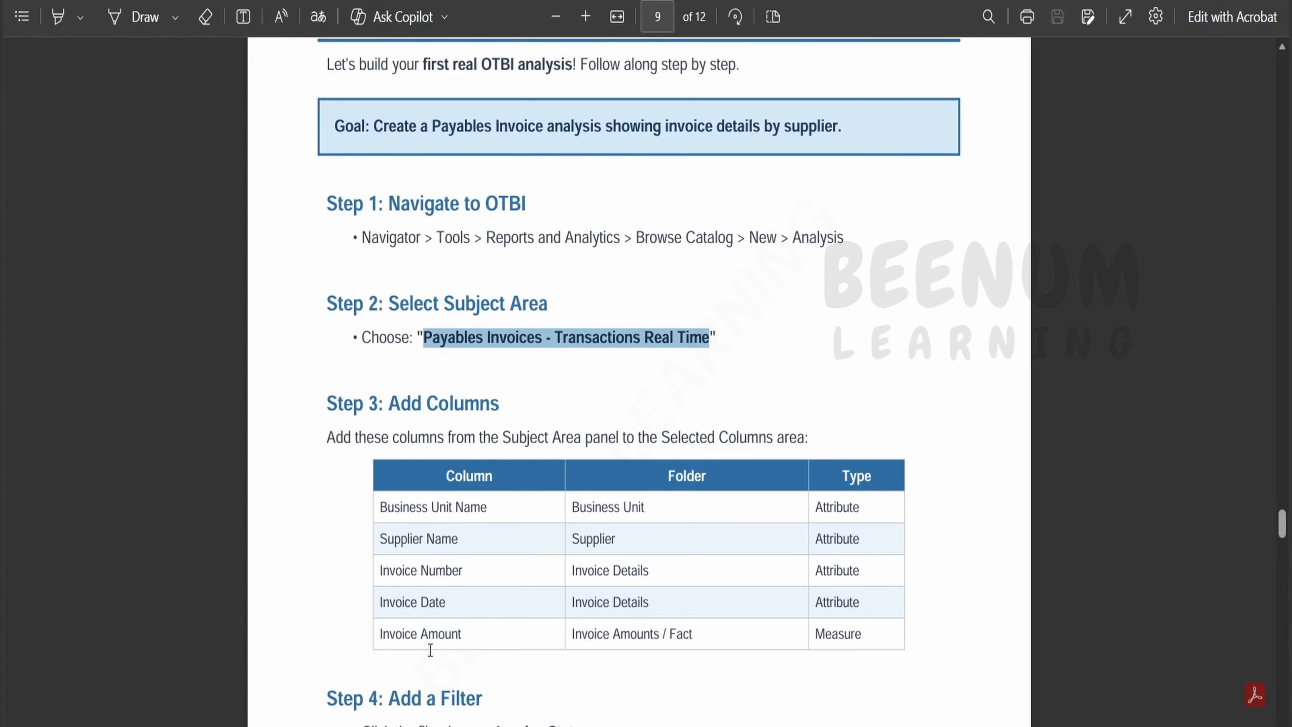
{"action": "scroll", "coordinate": [430, 651], "scroll_direction": "down", "scroll_amount": 6}
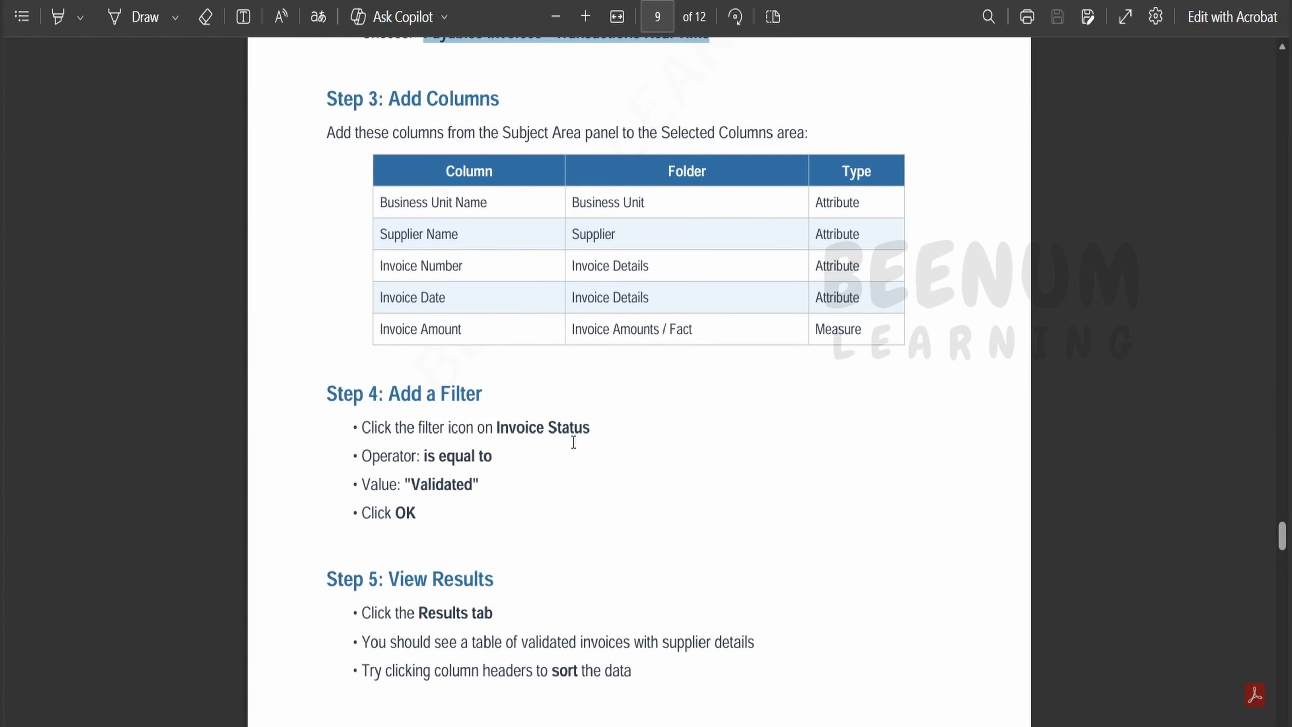
{"action": "scroll", "coordinate": [550, 451], "scroll_direction": "down", "scroll_amount": 2}
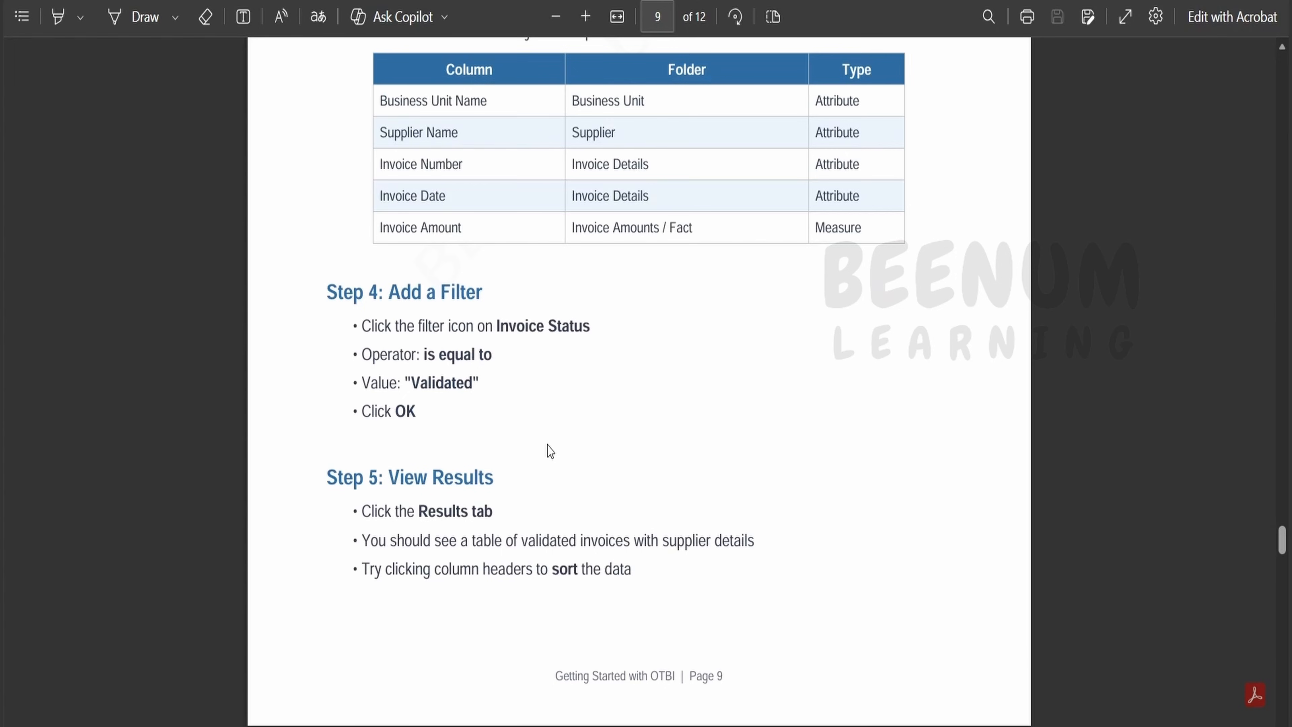
{"action": "scroll", "coordinate": [550, 451], "scroll_direction": "up", "scroll_amount": 4}
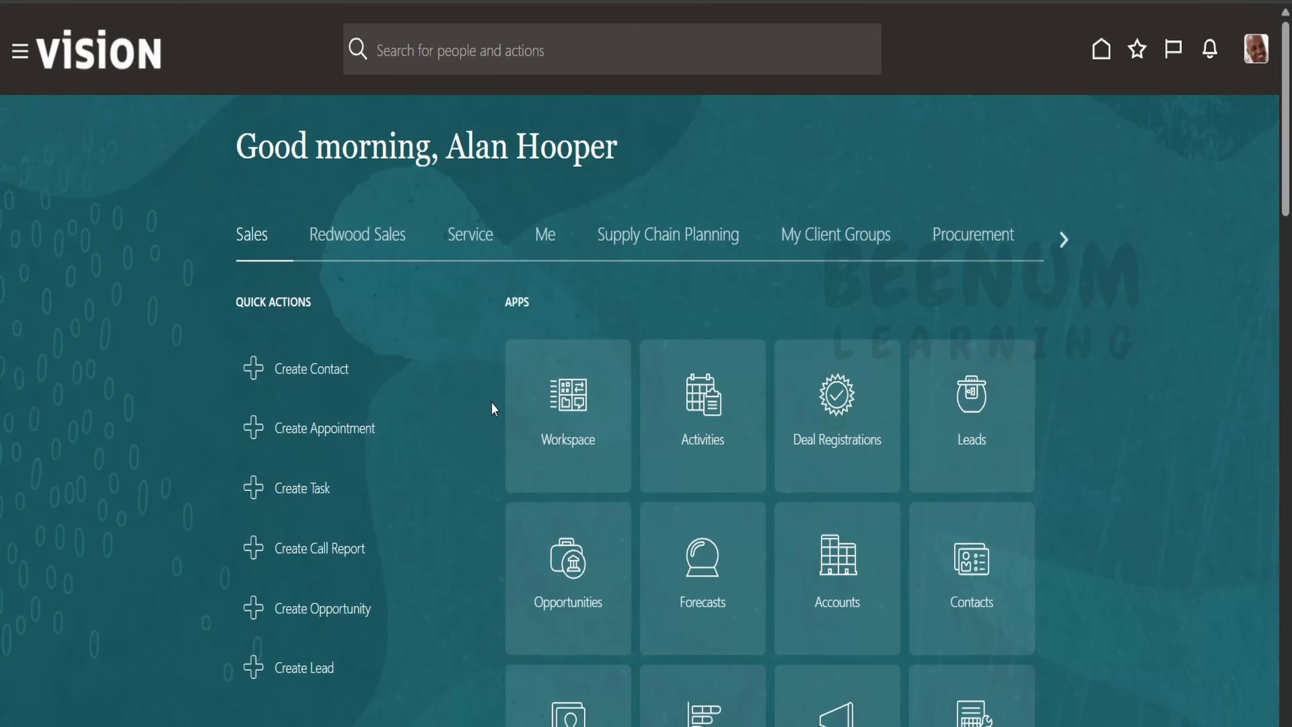
Go to Tools > Reports and Analytics from the Navigator and show the Create options.
{"action": "left_click", "coordinate": [20, 56]}
{"action": "scroll", "coordinate": [203, 359], "scroll_direction": "down", "scroll_amount": 10}
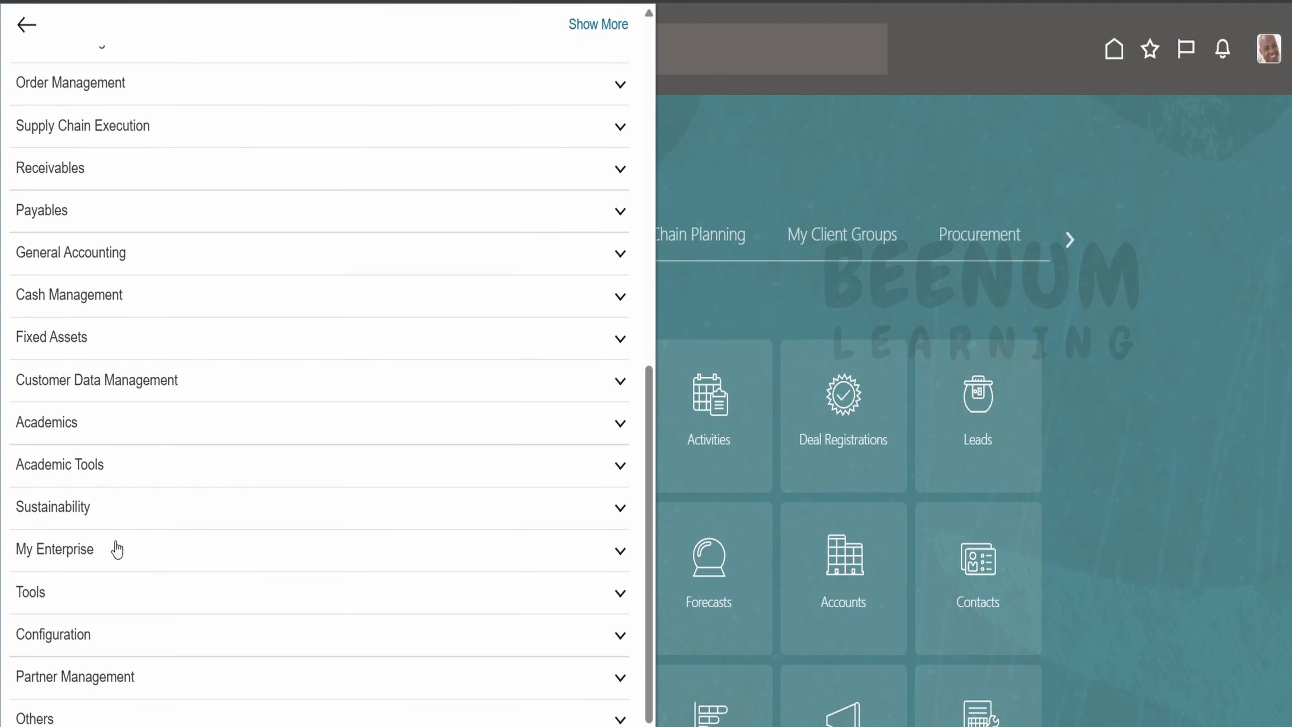
{"action": "left_click", "coordinate": [108, 603]}
{"action": "scroll", "coordinate": [152, 535], "scroll_direction": "down", "scroll_amount": 6}
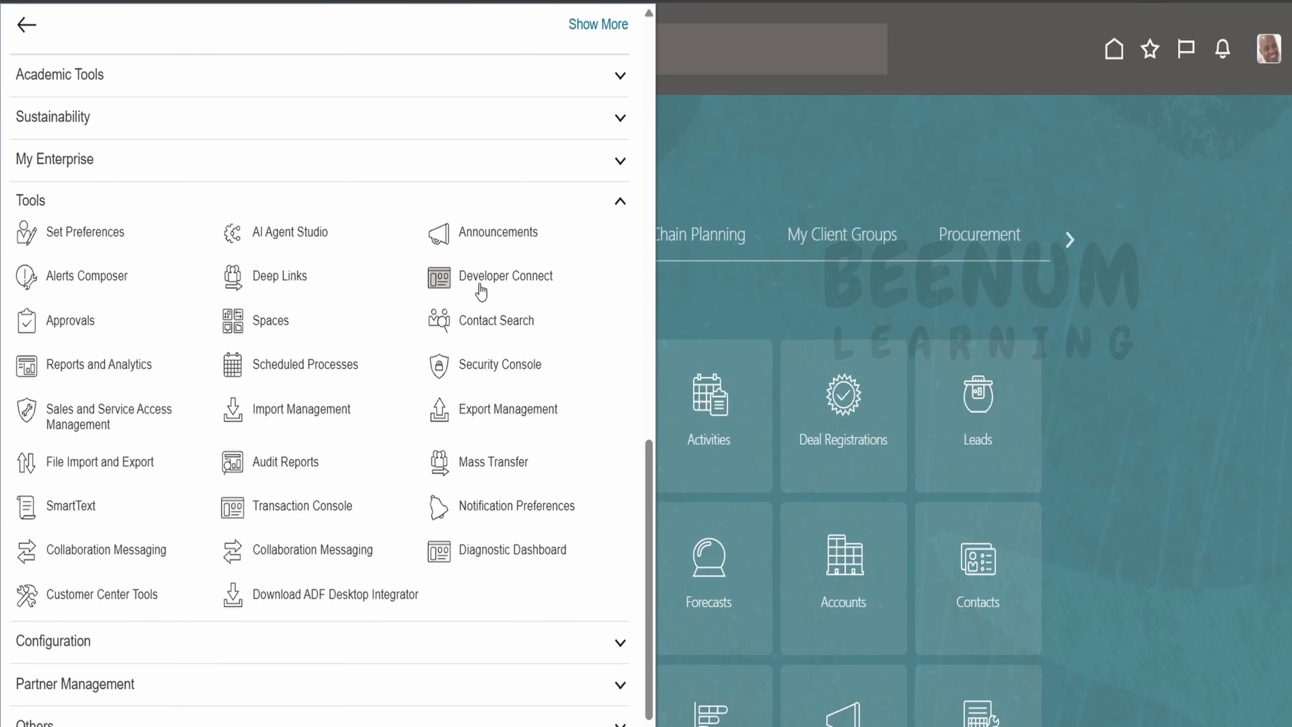
{"action": "left_click", "coordinate": [94, 367]}
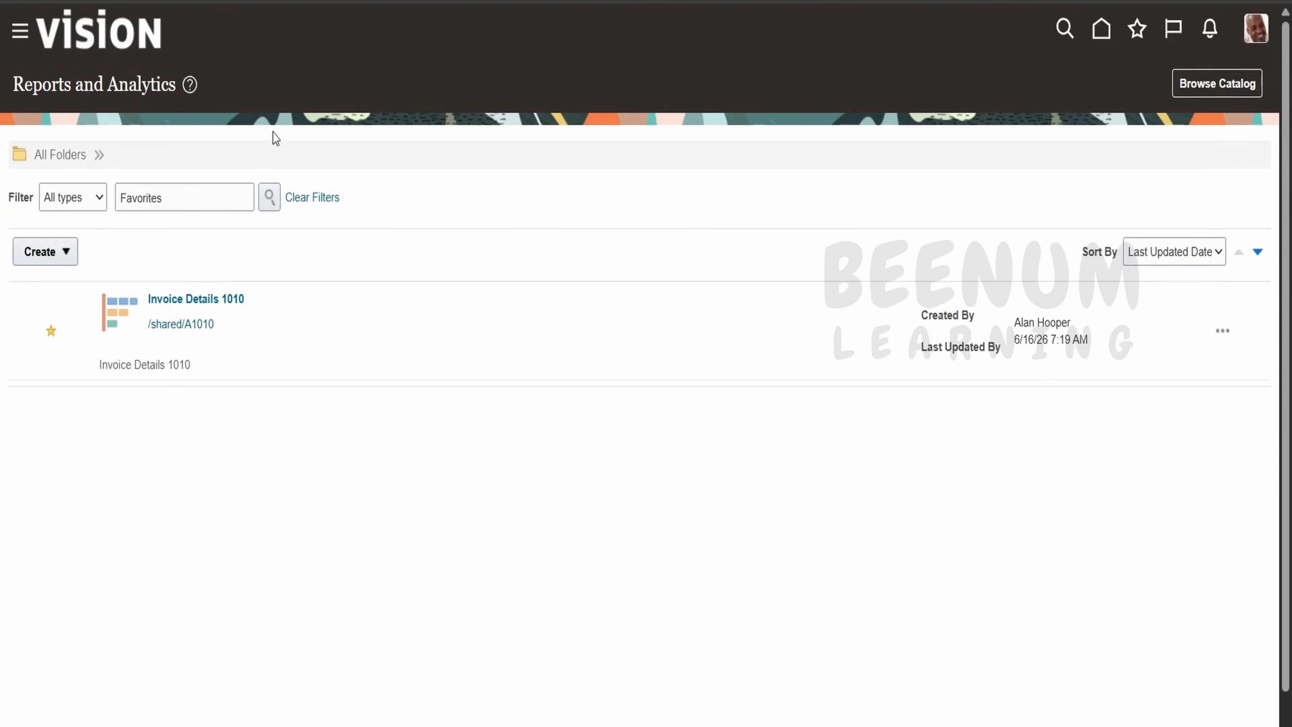
{"action": "left_click", "coordinate": [67, 254]}
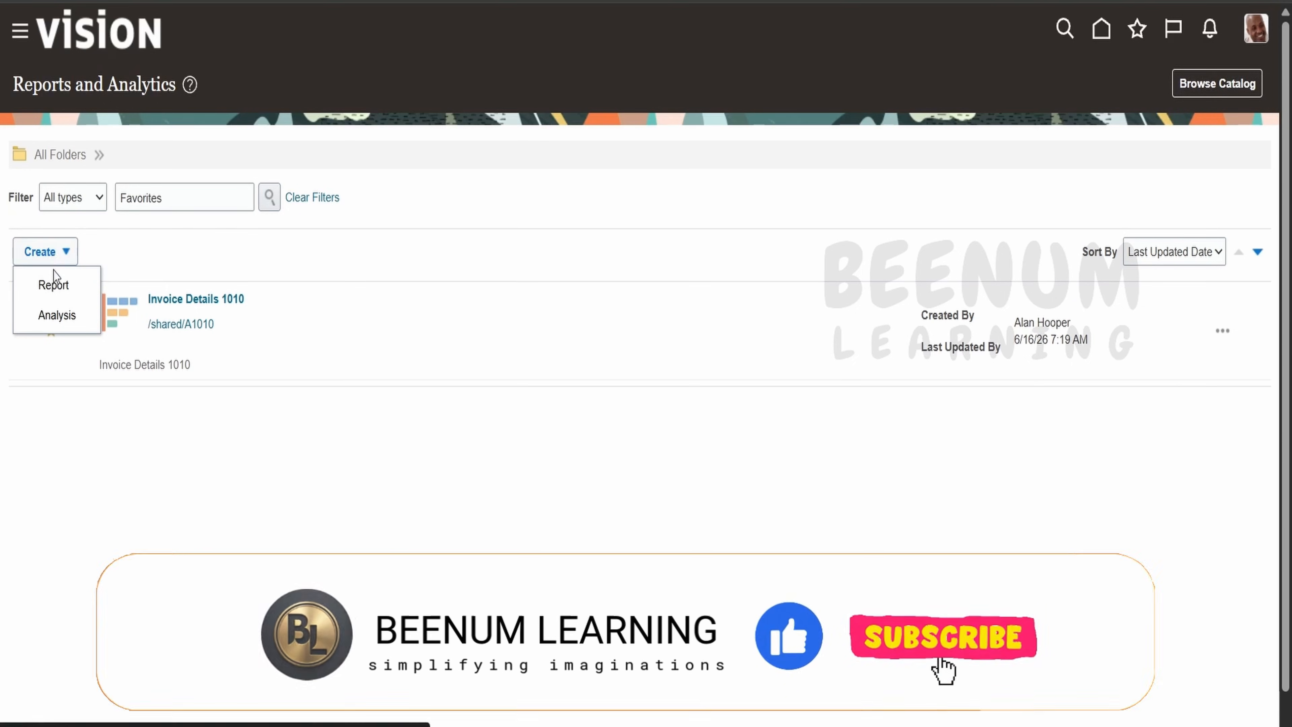
Start a new analysis on the Payables Invoices - Transactions Real Time subject area, searching the list for 'p'.
{"action": "left_click", "coordinate": [56, 315]}
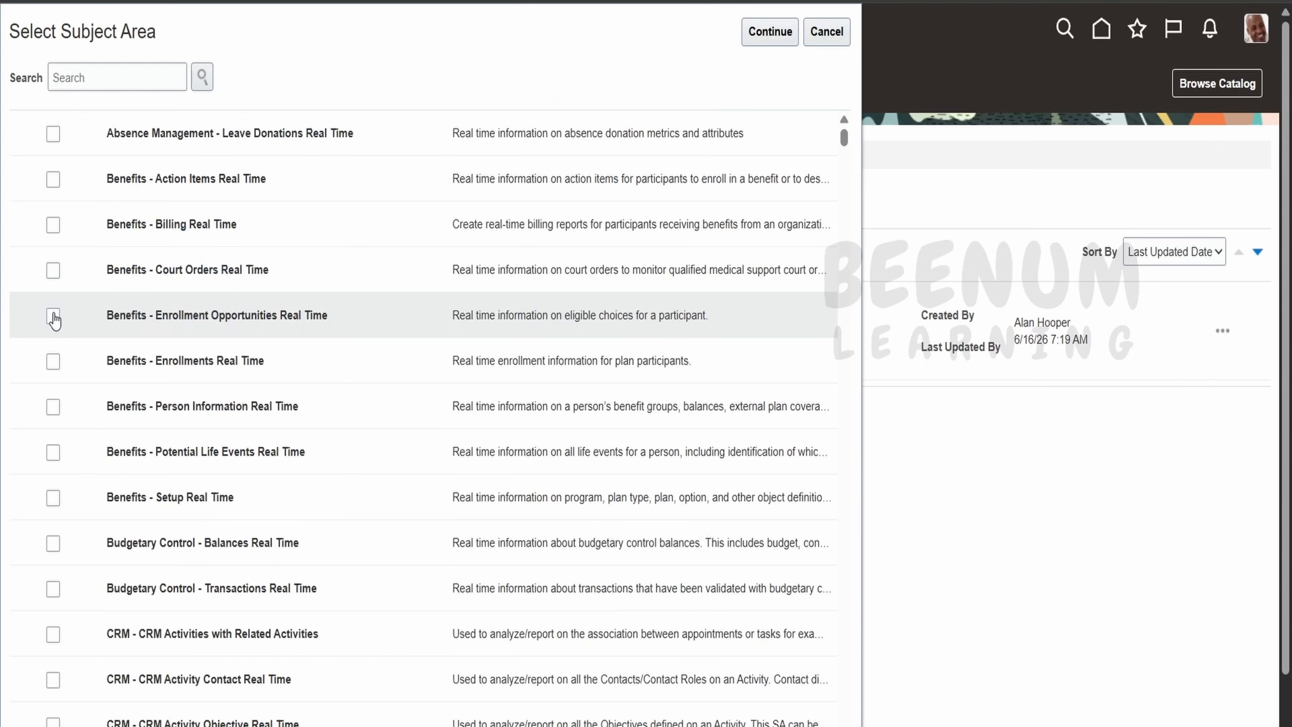
{"action": "left_click", "coordinate": [131, 72]}
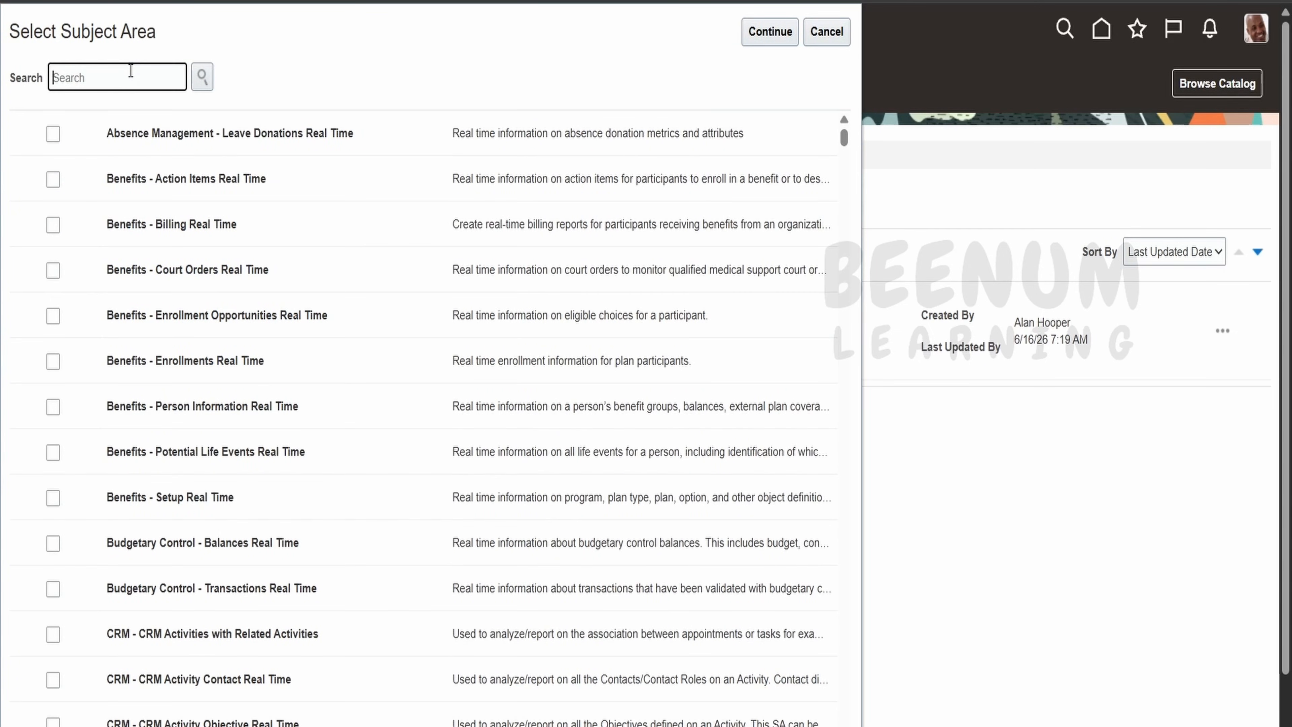
{"action": "type", "text": "payable"}
{"action": "left_click", "coordinate": [202, 78]}
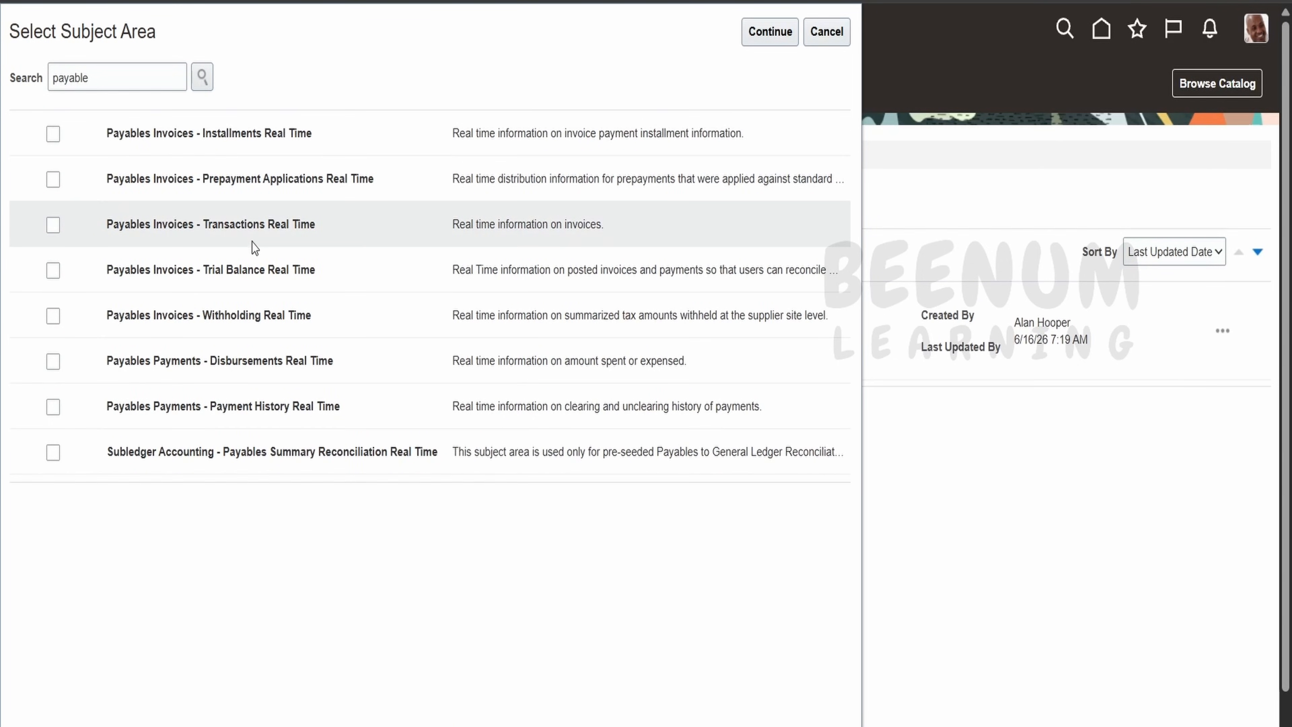
{"action": "left_click", "coordinate": [55, 230]}
{"action": "left_click", "coordinate": [54, 228]}
{"action": "left_click", "coordinate": [764, 32]}
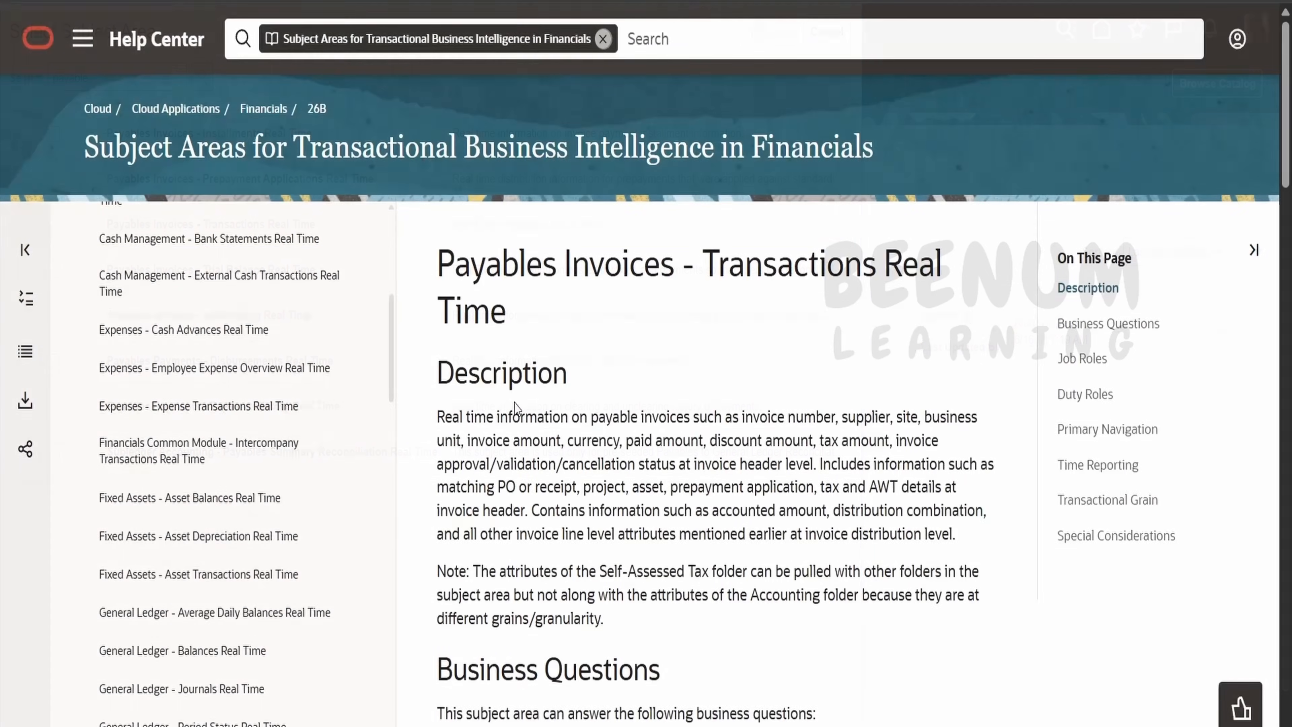
Read the Help Center page for Payables Invoices - Transactions Real Time down to Business Questions and Job Roles.
{"action": "scroll", "coordinate": [230, 398], "scroll_direction": "up", "scroll_amount": 6}
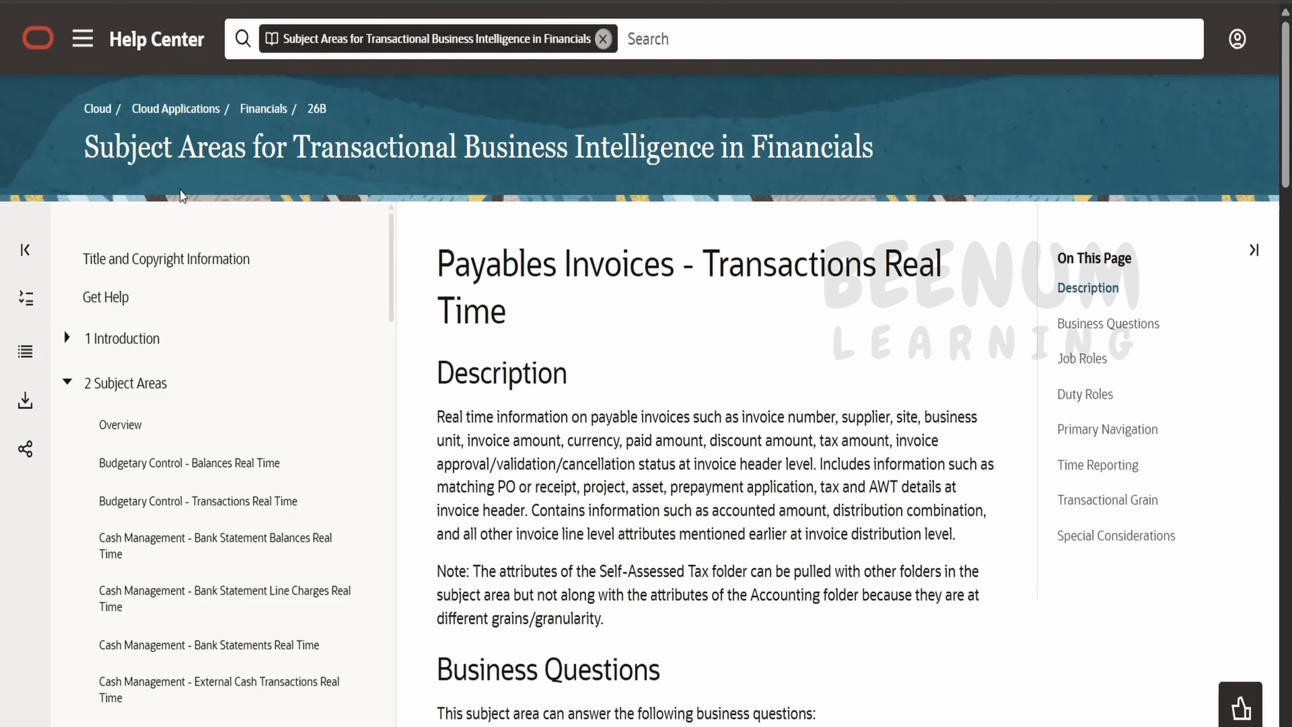
{"action": "left_click_drag", "start_coordinate": [302, 152], "coordinate": [775, 152]}
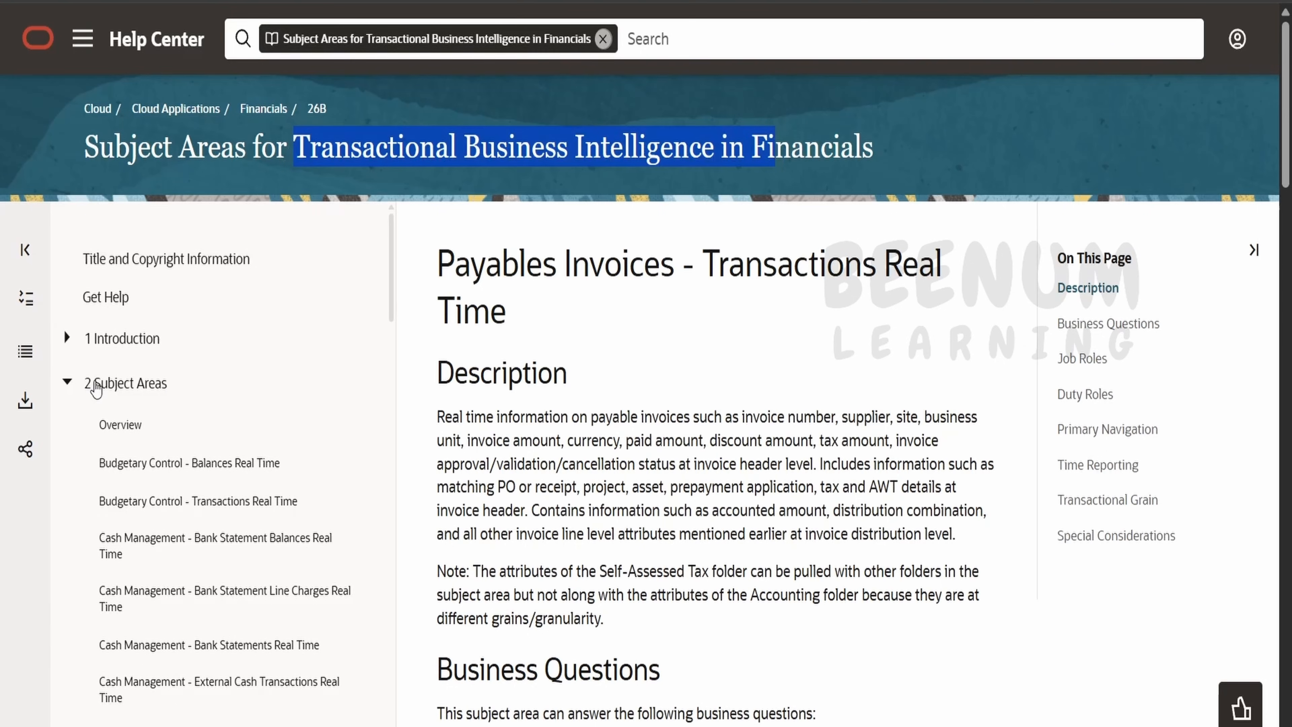
{"action": "scroll", "coordinate": [120, 406], "scroll_direction": "down", "scroll_amount": 10}
{"action": "scroll", "coordinate": [195, 372], "scroll_direction": "down", "scroll_amount": 15}
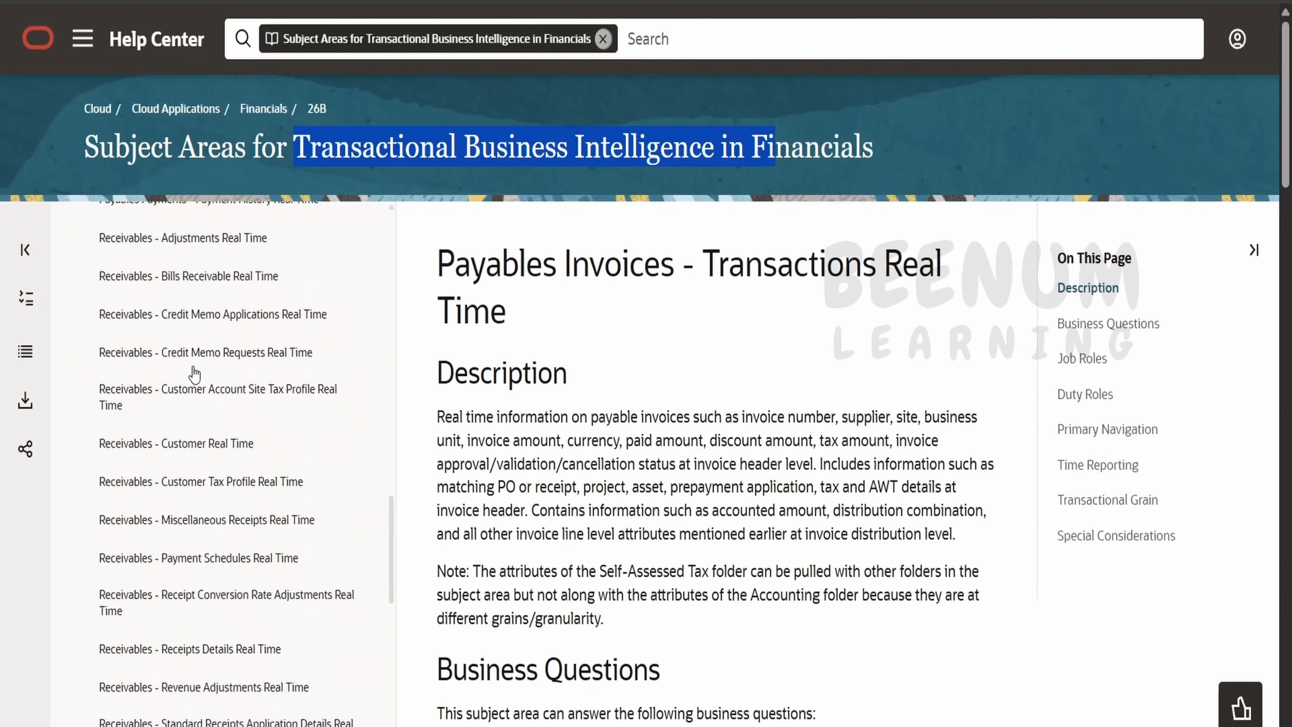
{"action": "scroll", "coordinate": [303, 484], "scroll_direction": "up", "scroll_amount": 10}
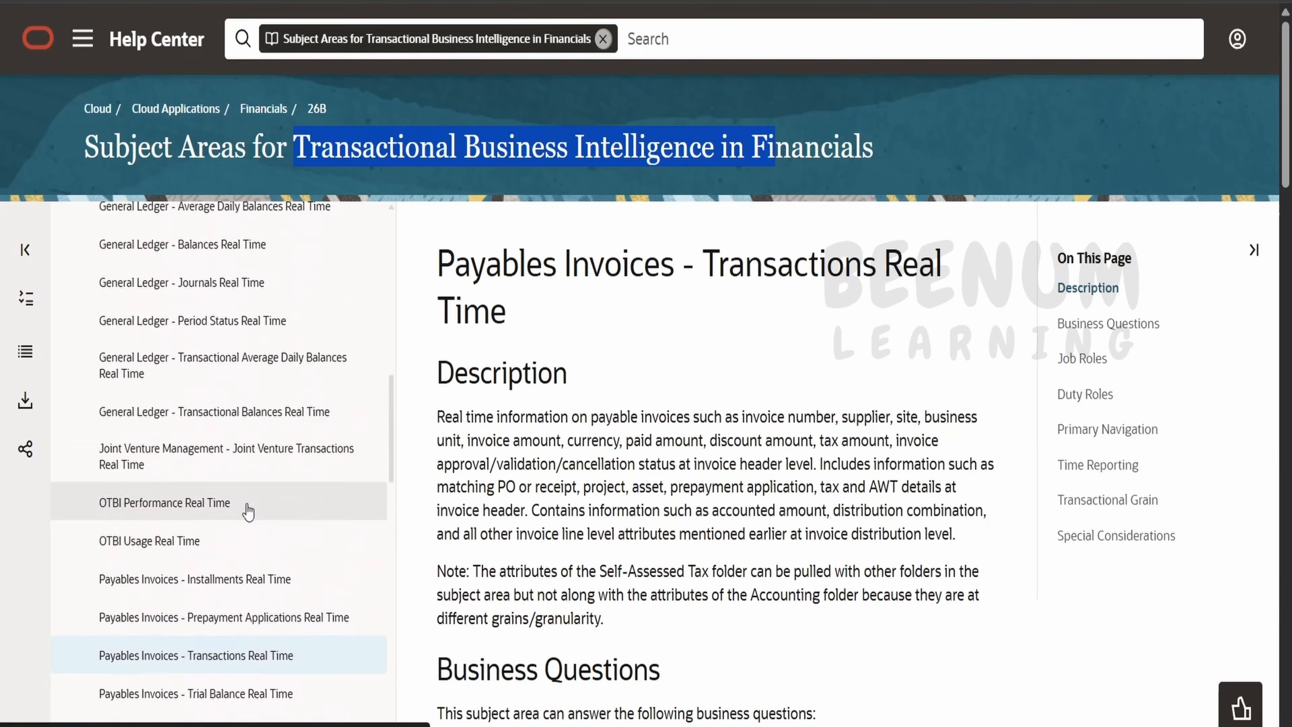
{"action": "scroll", "coordinate": [245, 511], "scroll_direction": "down", "scroll_amount": 4}
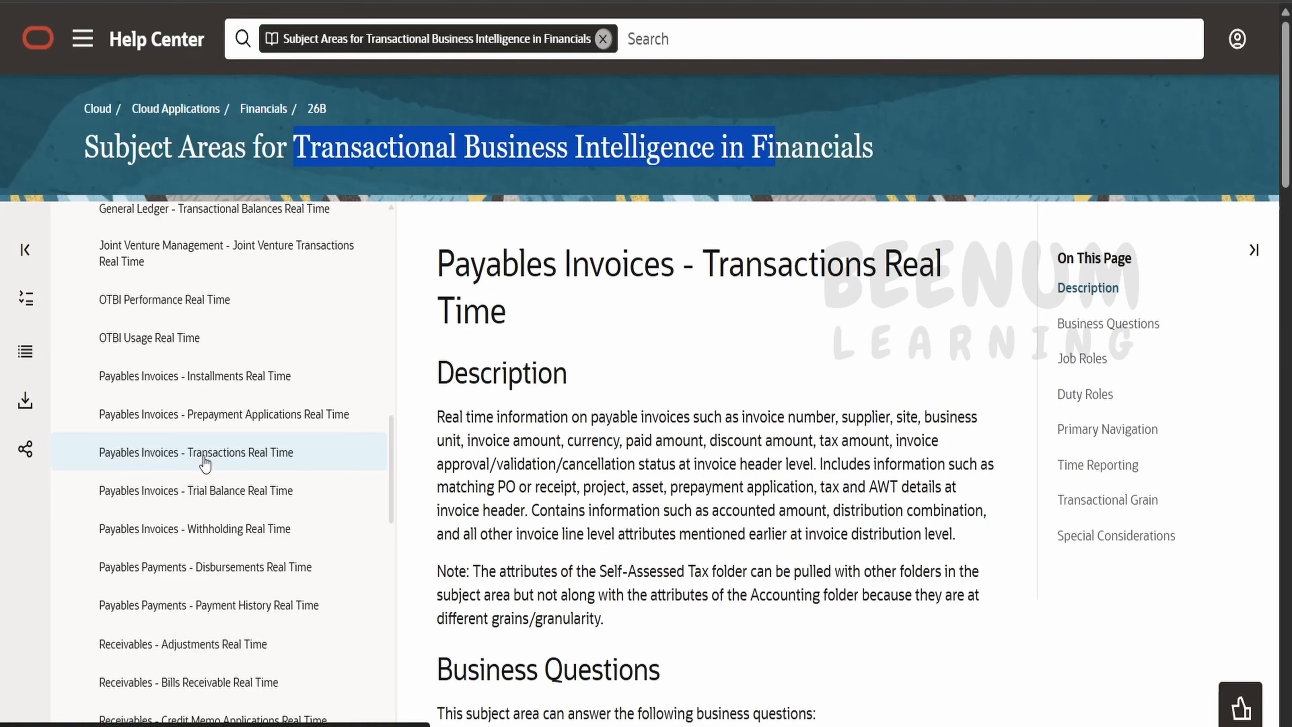
{"action": "scroll", "coordinate": [646, 316], "scroll_direction": "down", "scroll_amount": 5}
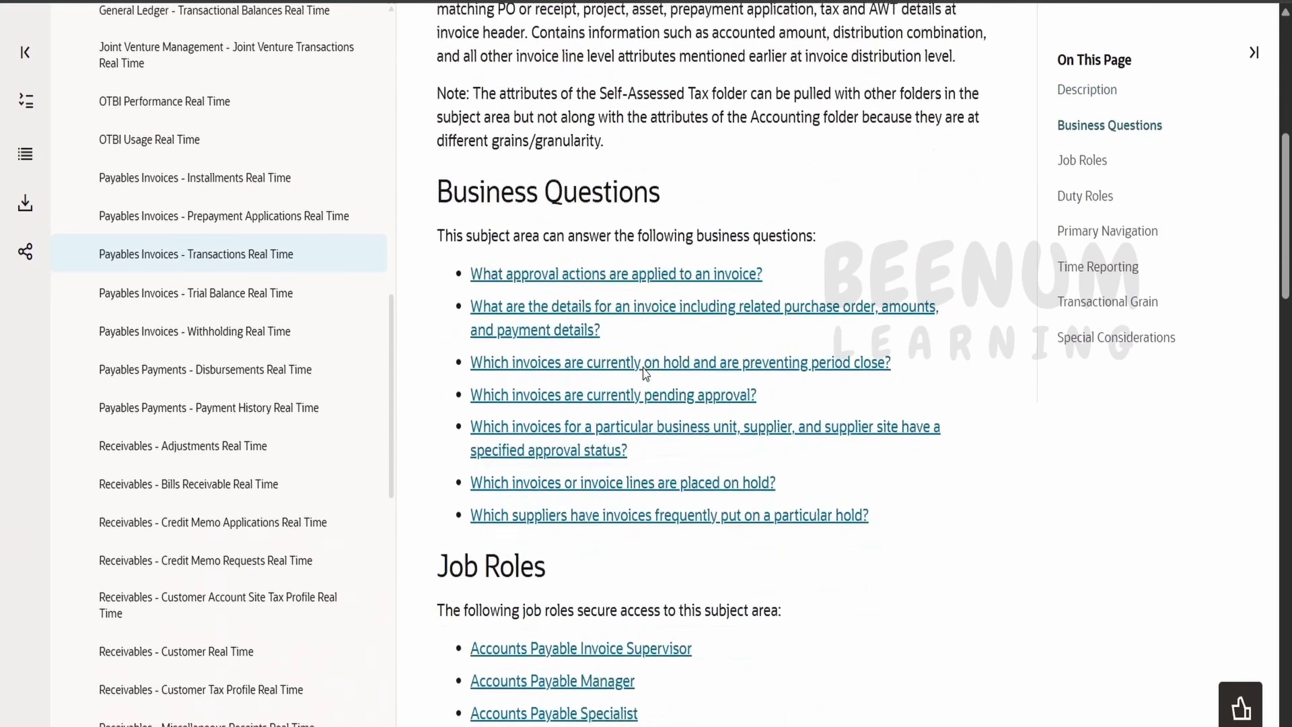
{"action": "scroll", "coordinate": [646, 374], "scroll_direction": "down", "scroll_amount": 4}
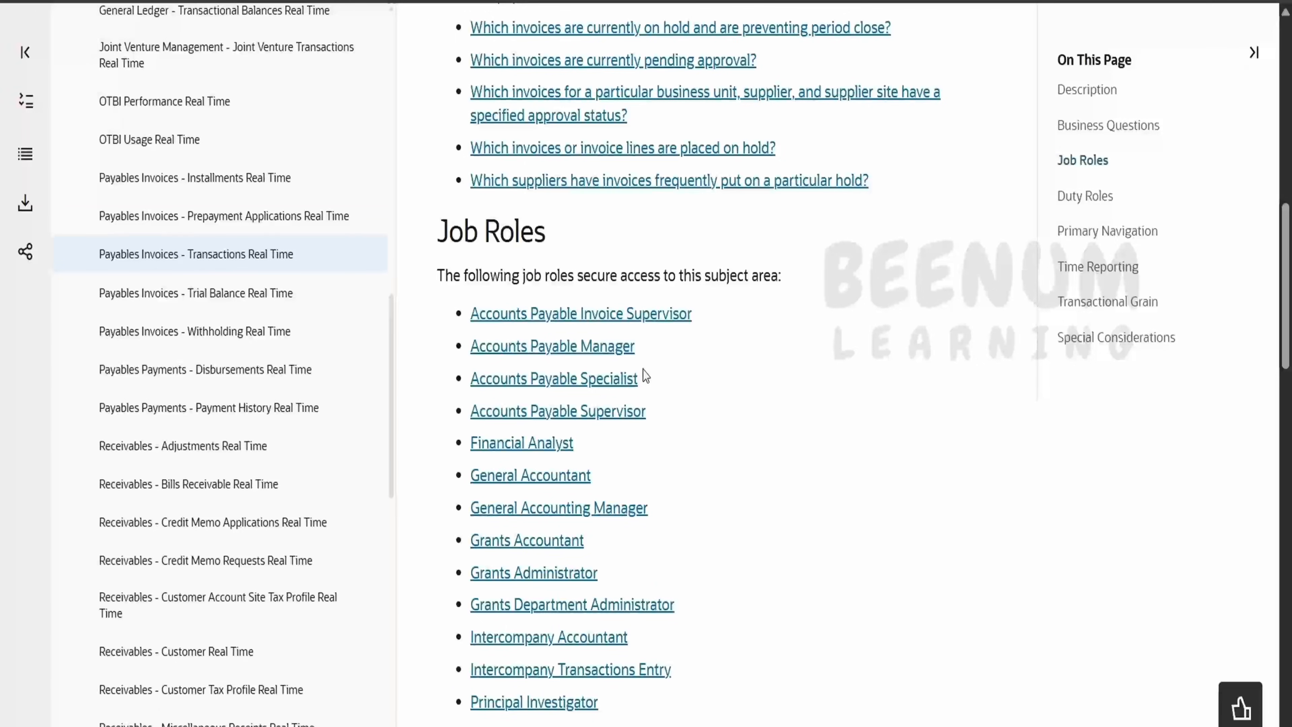
{"action": "scroll", "coordinate": [644, 375], "scroll_direction": "down", "scroll_amount": 3}
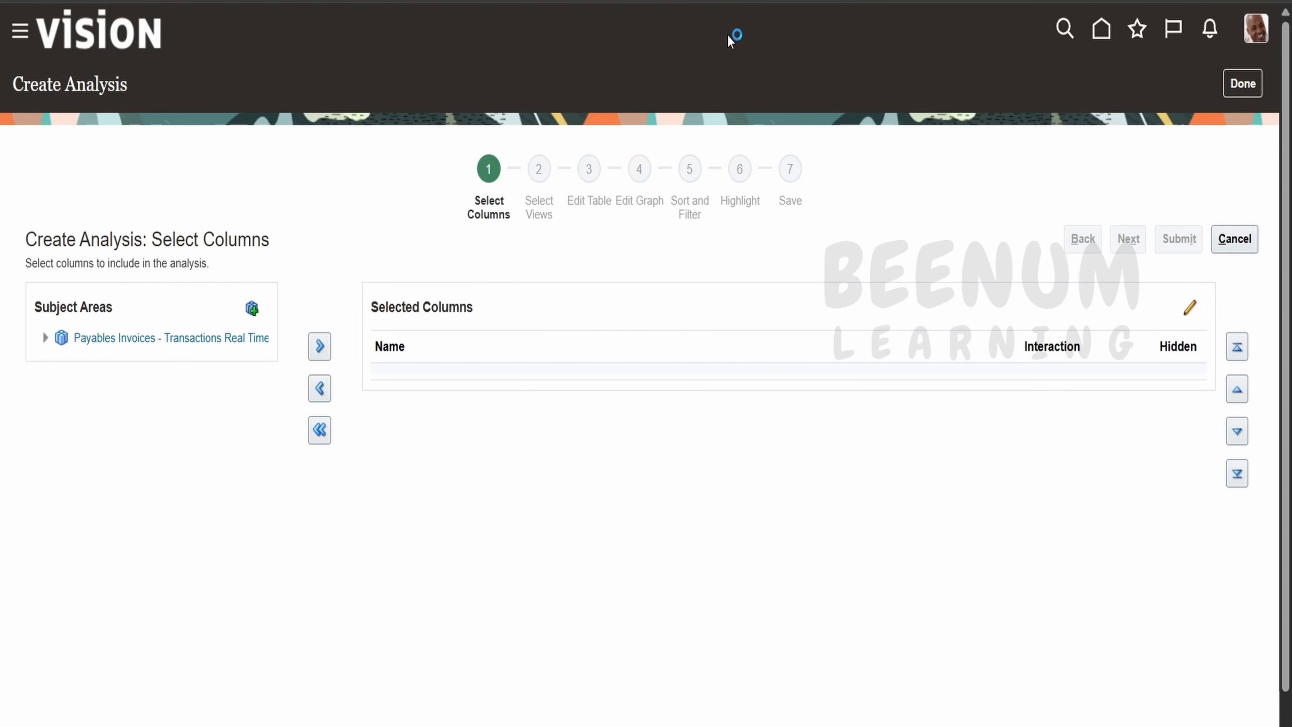
Expand the Payables Invoices - Transactions Real Time folder tree and check the guide's column list.
{"action": "left_click", "coordinate": [45, 338]}
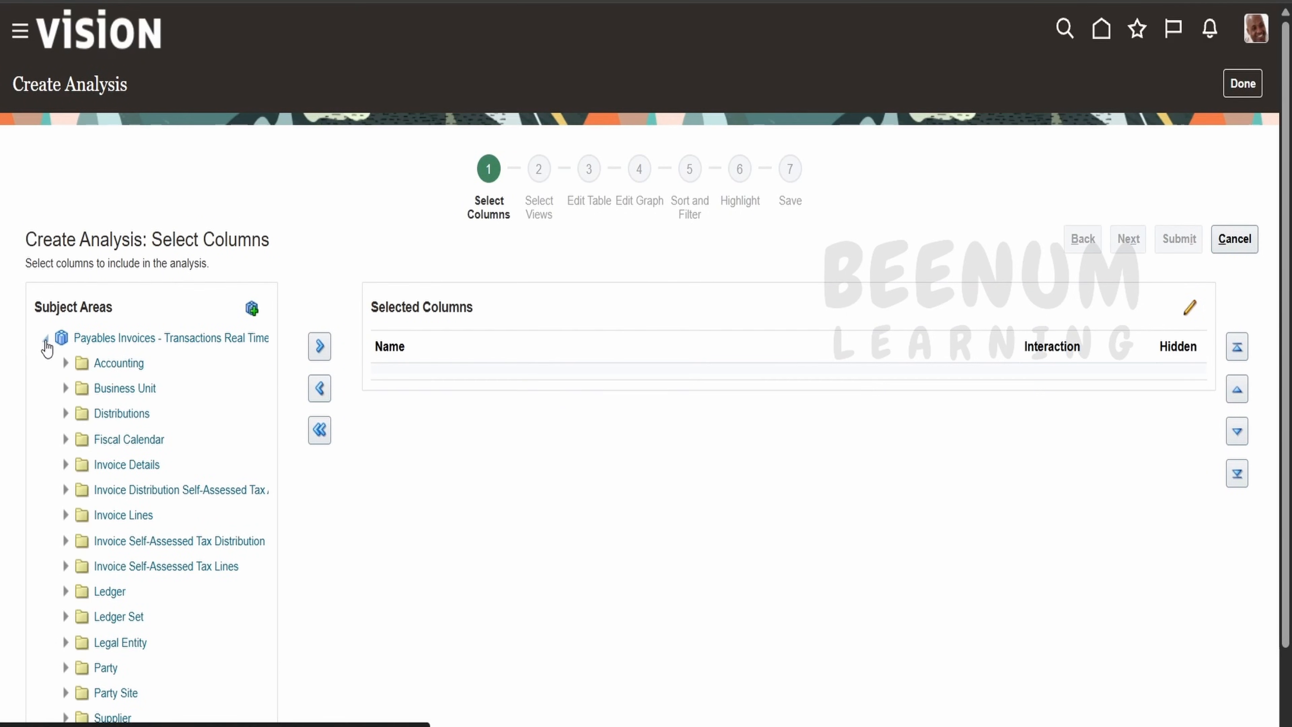
{"action": "left_click", "coordinate": [46, 339]}
{"action": "left_click", "coordinate": [46, 340]}
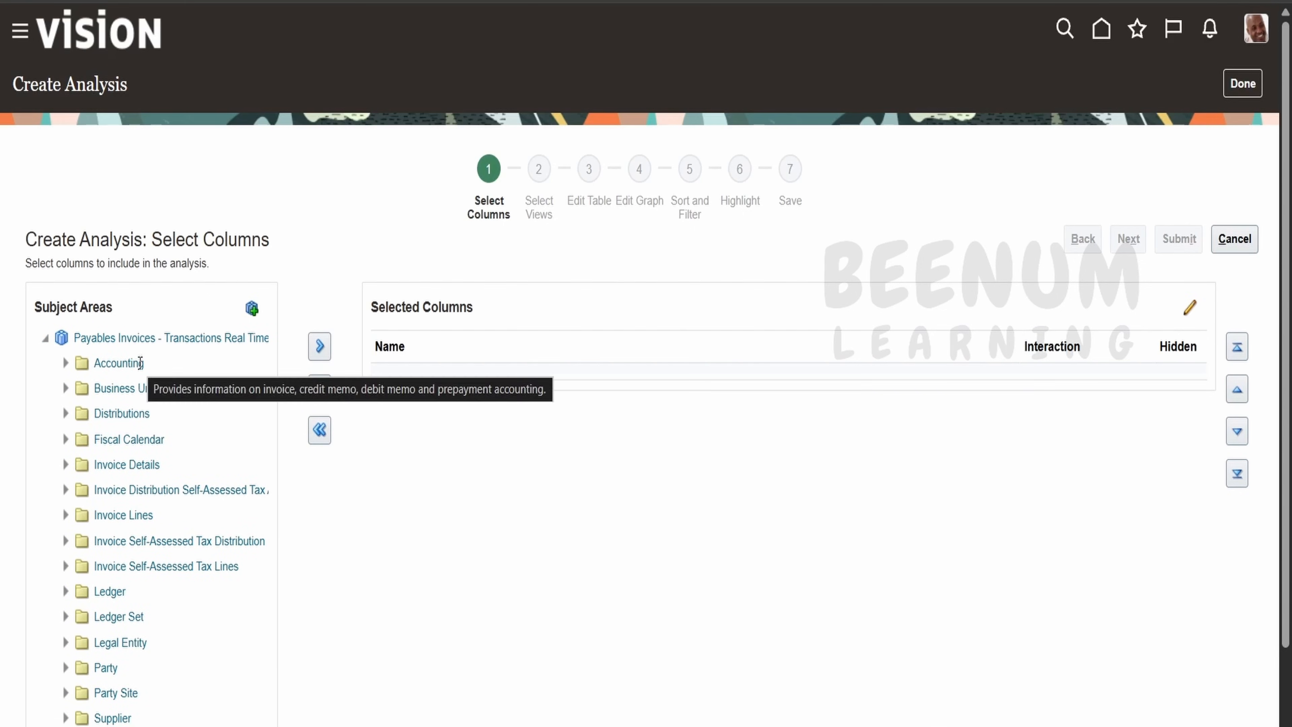
{"action": "scroll", "coordinate": [151, 420], "scroll_direction": "down", "scroll_amount": 2}
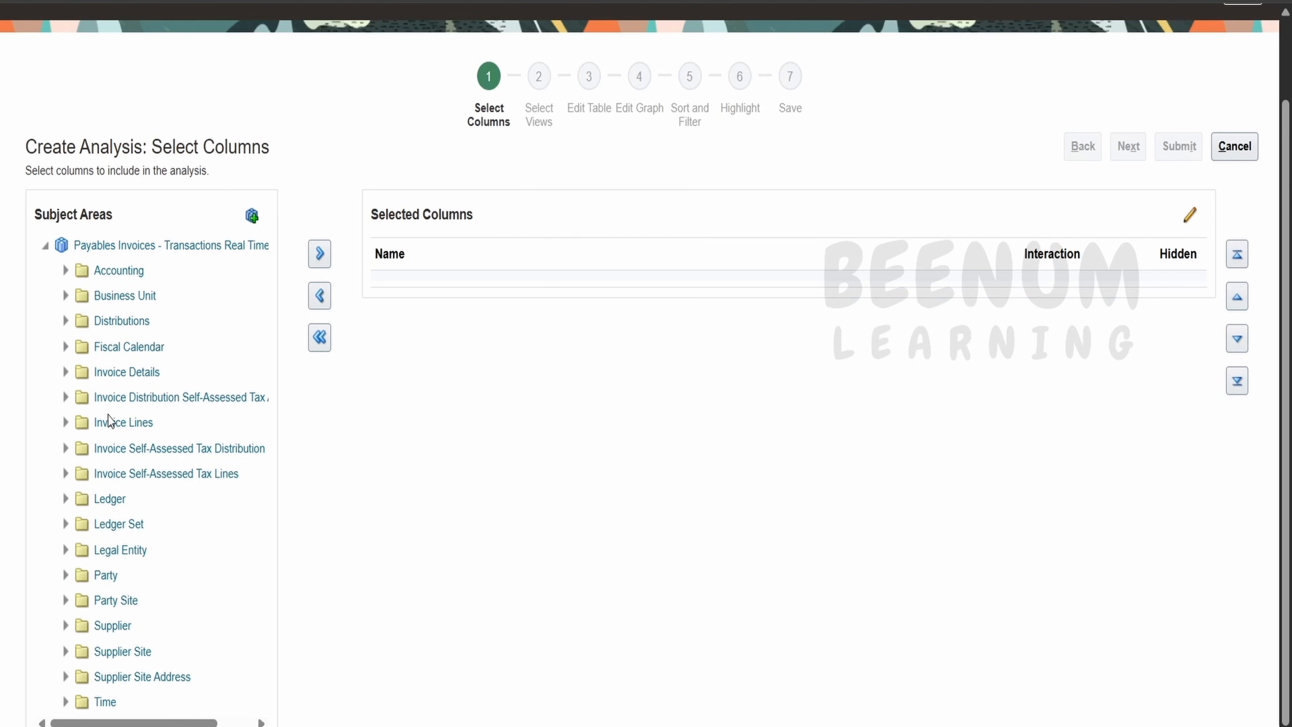
{"action": "left_click", "coordinate": [784, 725]}
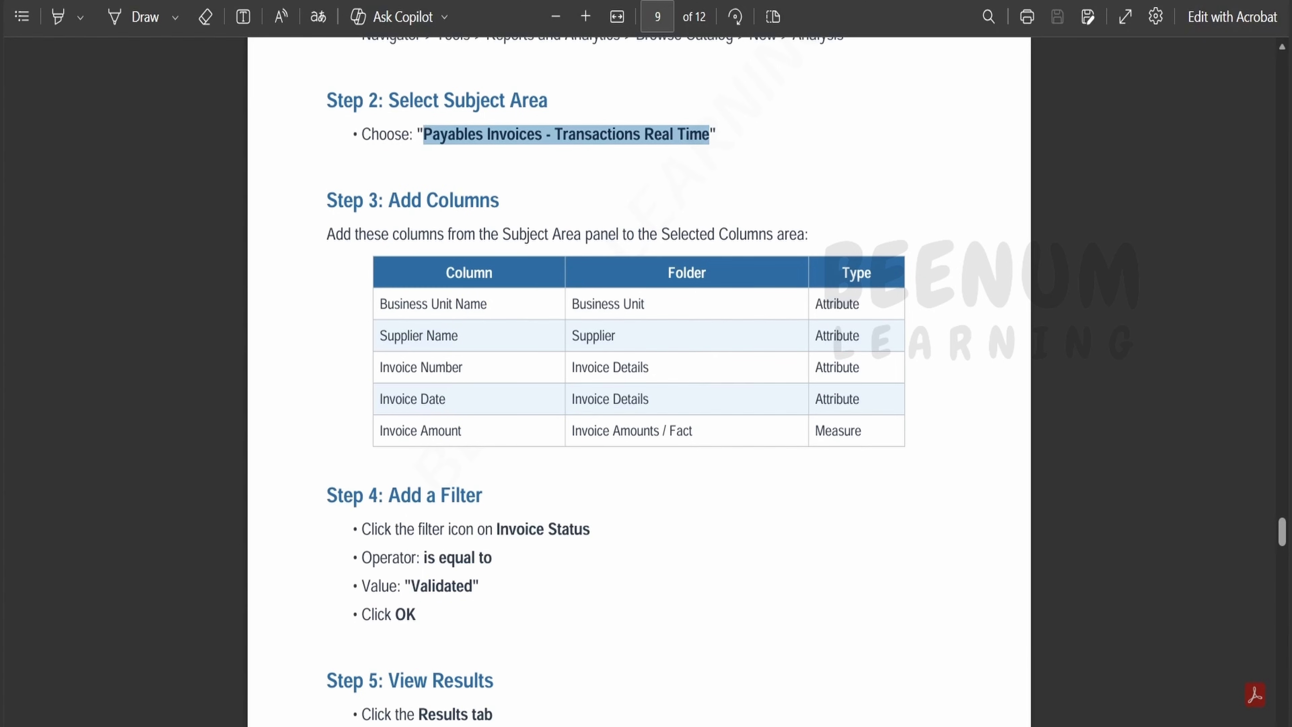
{"action": "left_click", "coordinate": [407, 1]}
Add Business Unit Name from the Business Unit folder to the selected columns.
{"action": "left_click", "coordinate": [66, 295]}
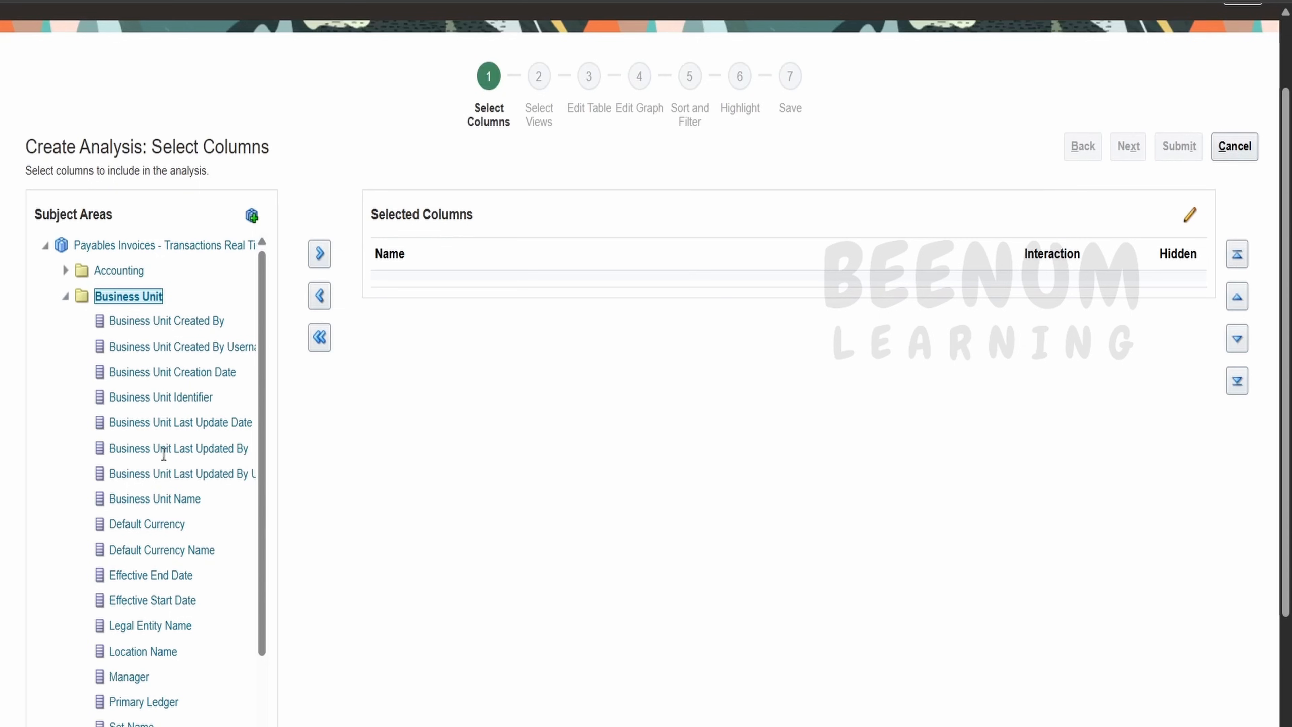
{"action": "left_click", "coordinate": [162, 498]}
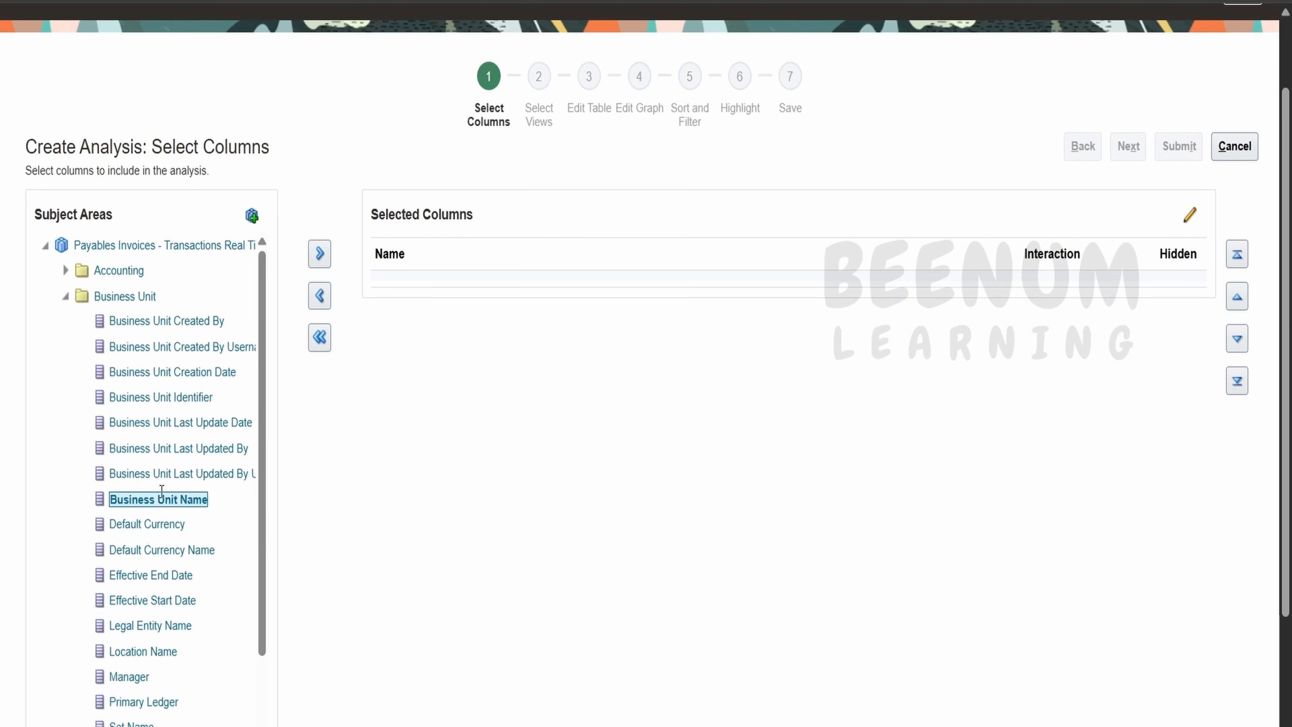
{"action": "left_click", "coordinate": [323, 261]}
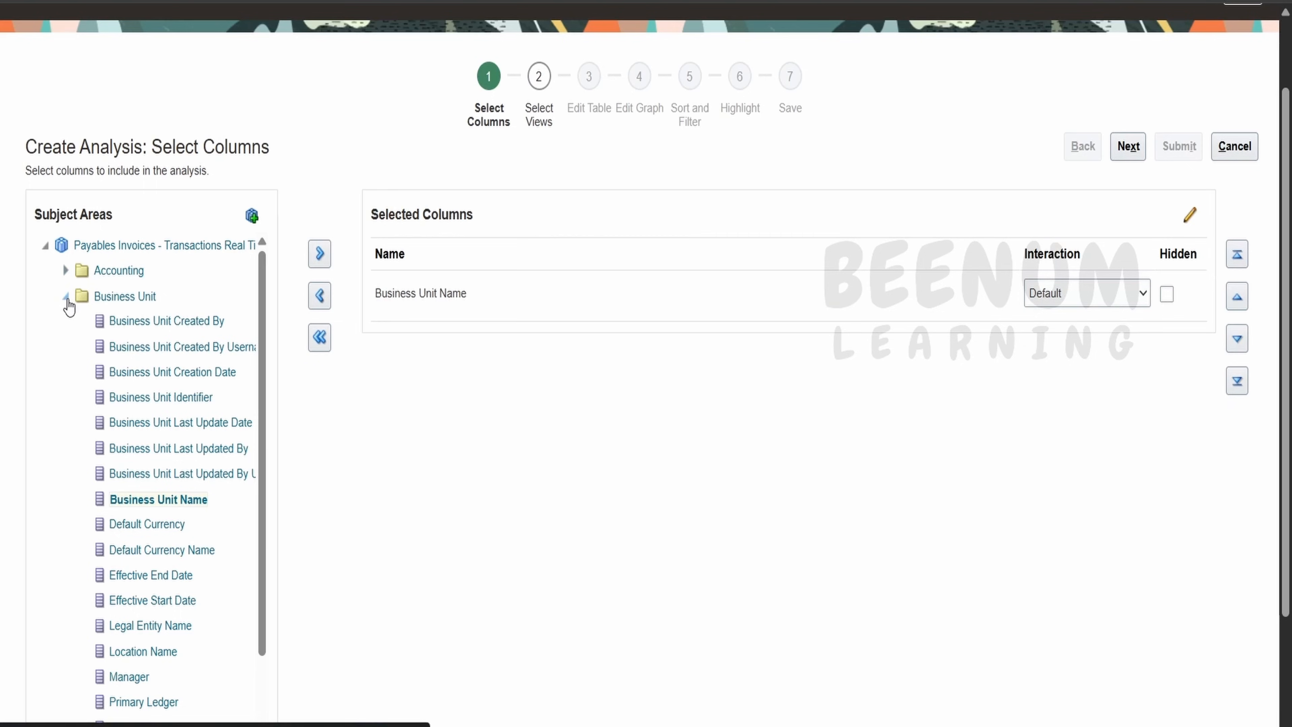
{"action": "left_click", "coordinate": [65, 296]}
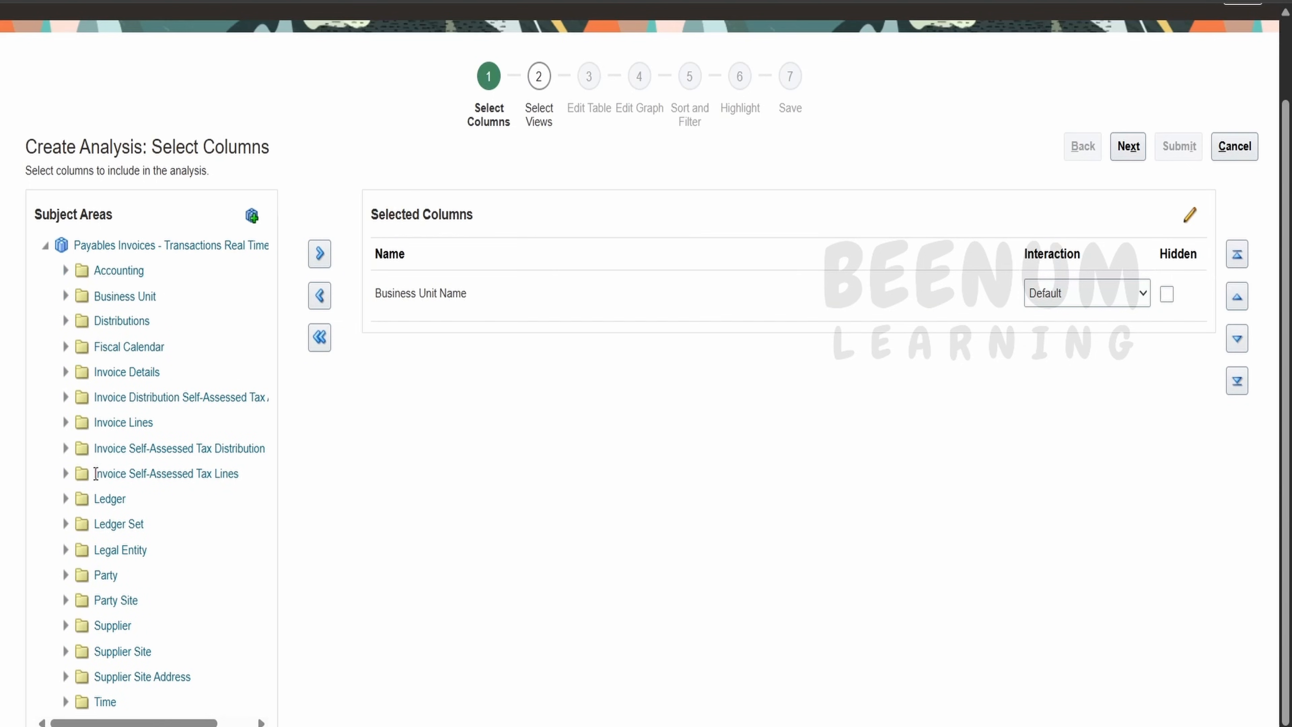
Add Supplier or Party Name from Invoice Details > General Information to the selected columns.
{"action": "left_click", "coordinate": [65, 372]}
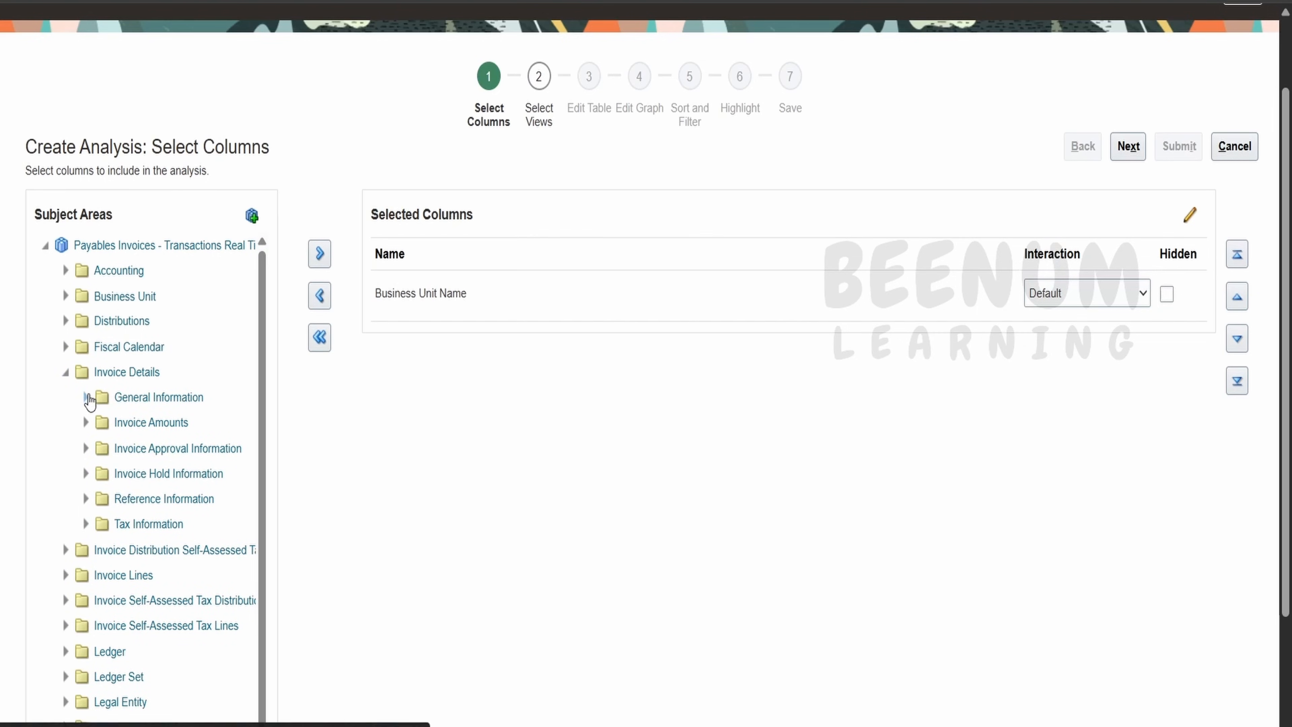
{"action": "left_click", "coordinate": [86, 396]}
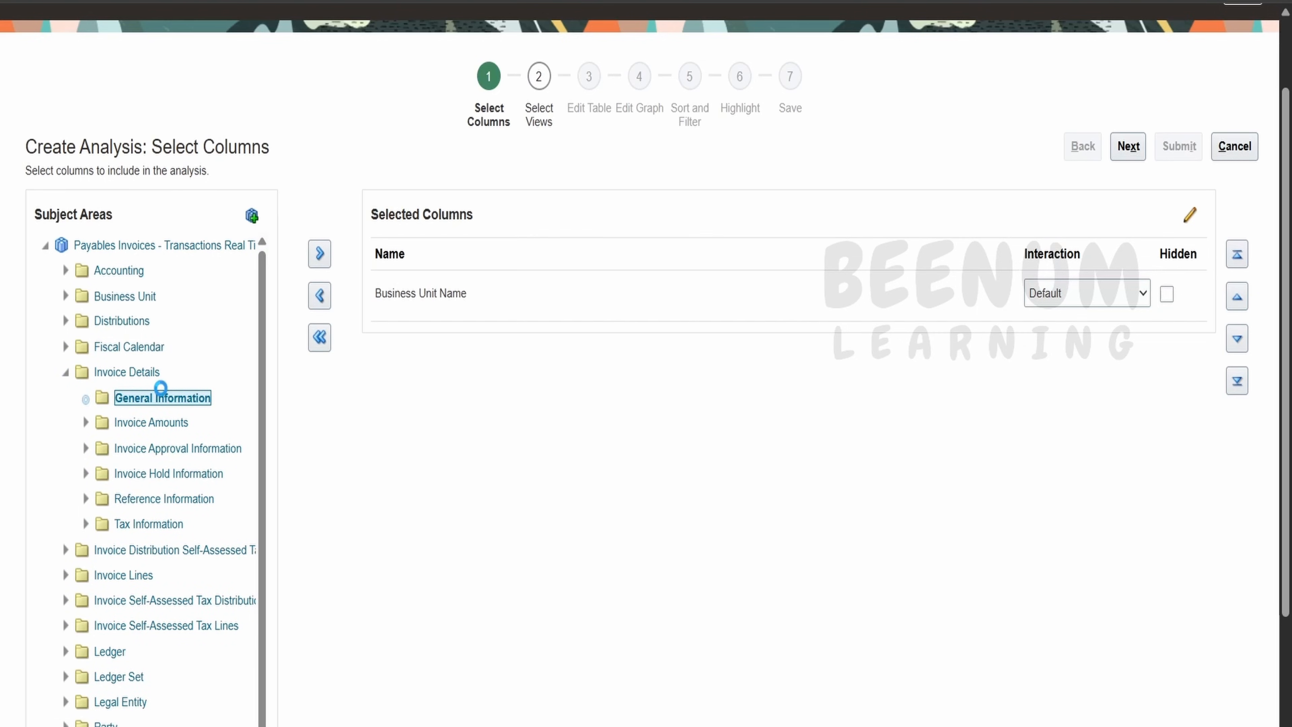
{"action": "scroll", "coordinate": [226, 388], "scroll_direction": "down", "scroll_amount": 10}
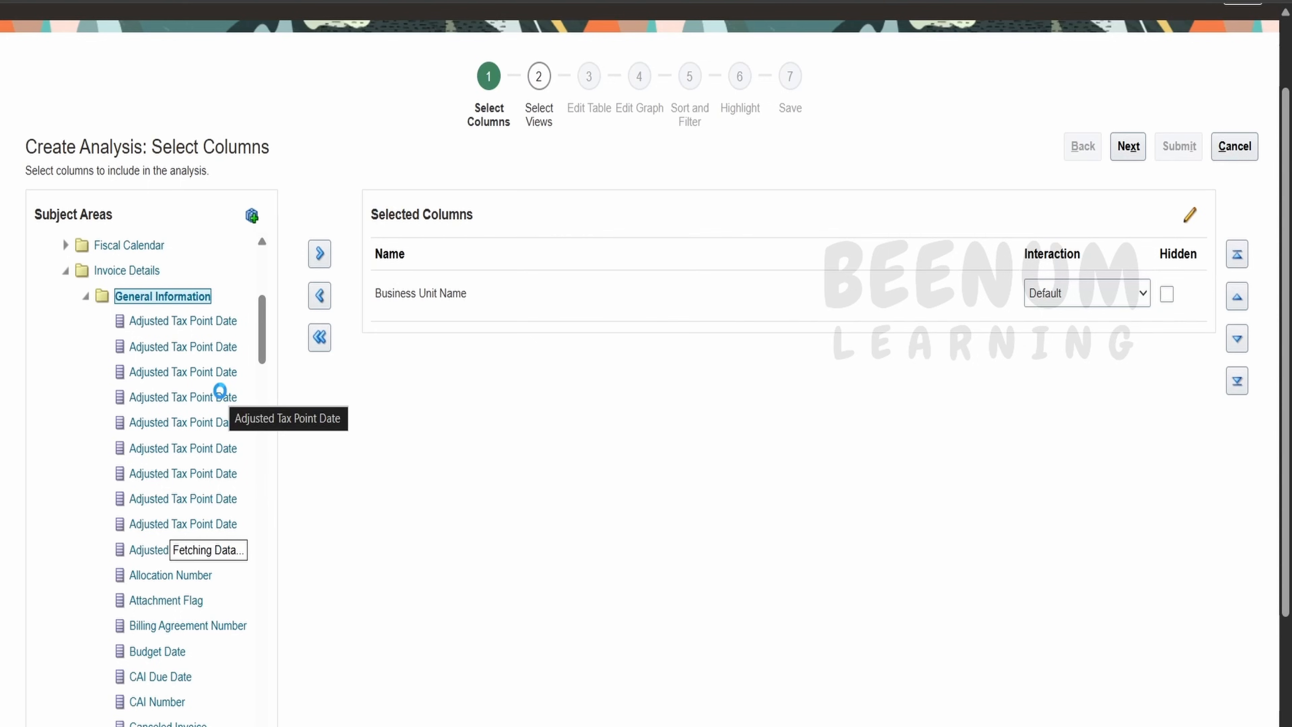
{"action": "scroll", "coordinate": [222, 398], "scroll_direction": "down", "scroll_amount": 2}
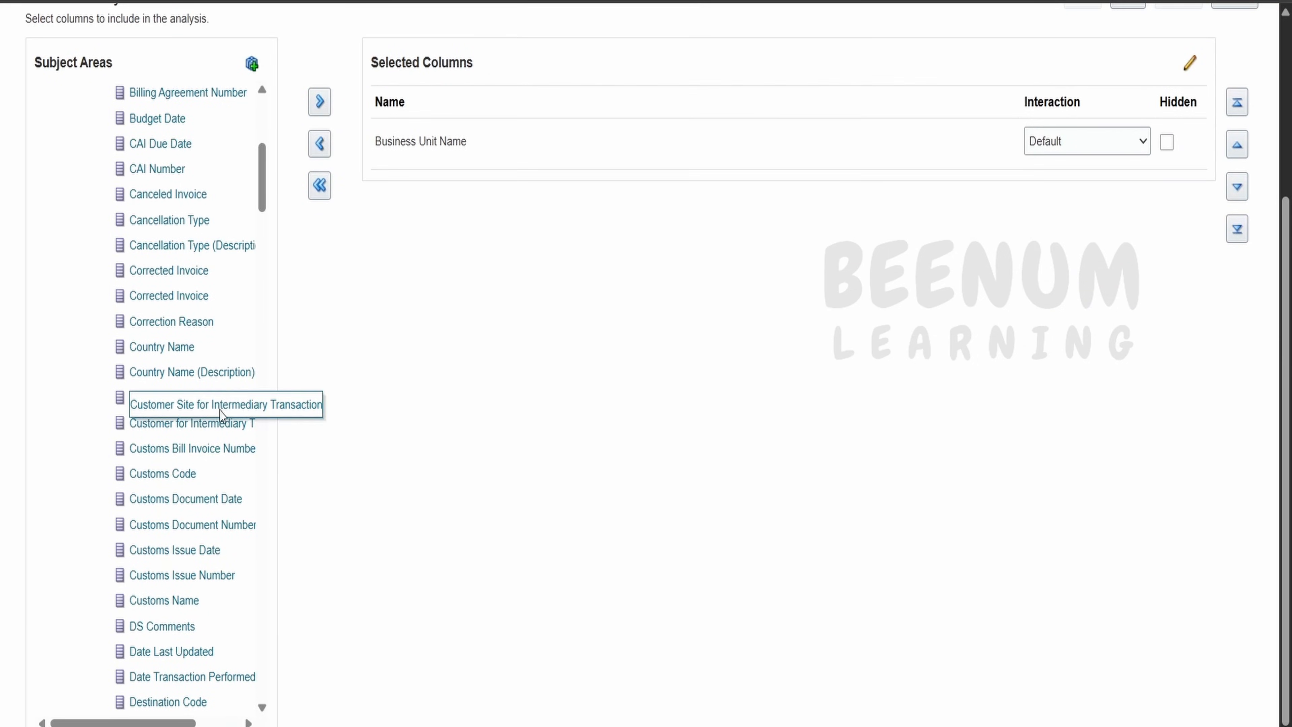
{"action": "scroll", "coordinate": [191, 518], "scroll_direction": "down", "scroll_amount": 6}
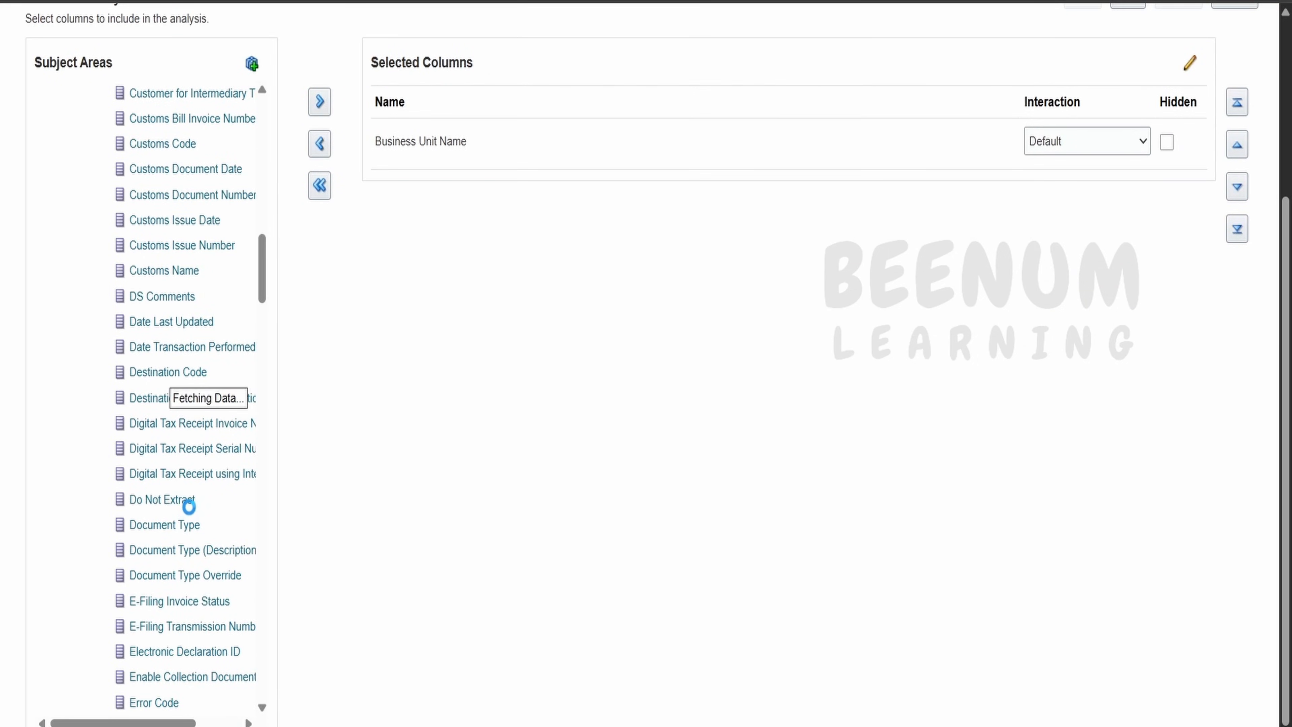
{"action": "scroll", "coordinate": [188, 505], "scroll_direction": "down", "scroll_amount": 5}
{"action": "left_click_drag", "start_coordinate": [262, 301], "coordinate": [263, 362]}
{"action": "scroll", "coordinate": [173, 468], "scroll_direction": "down", "scroll_amount": 3}
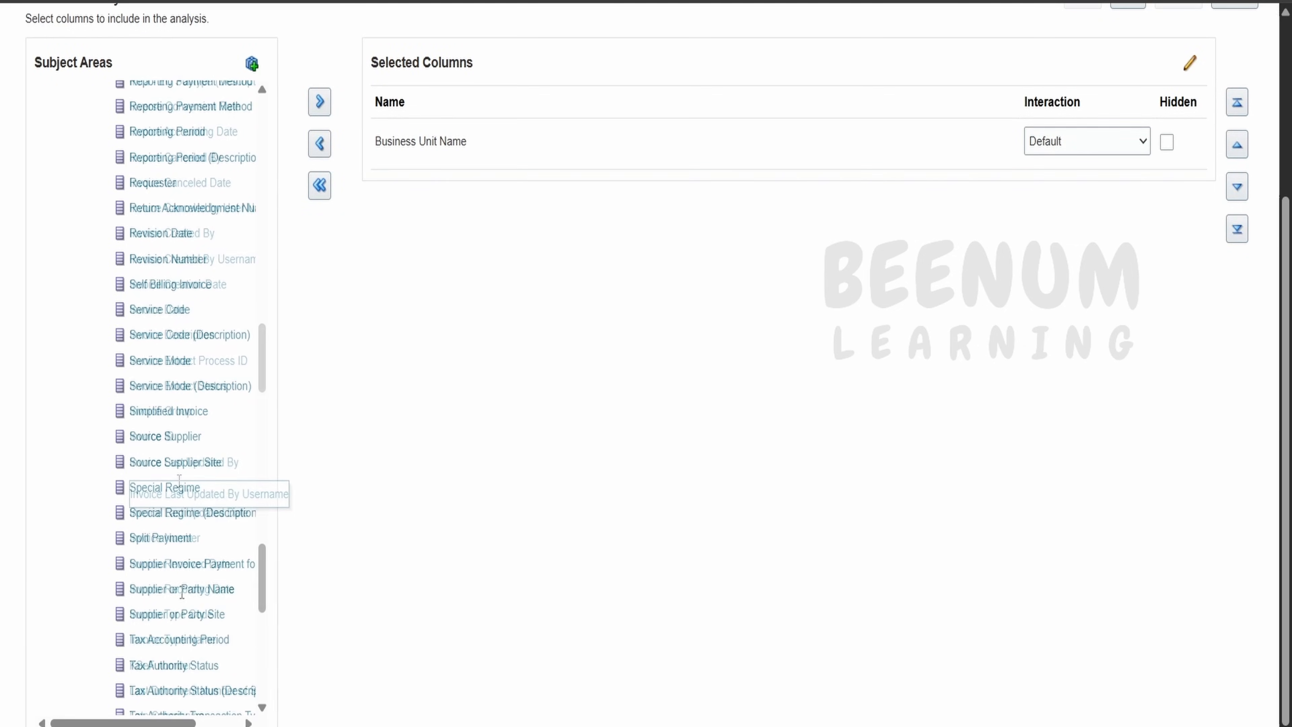
{"action": "left_click", "coordinate": [181, 590]}
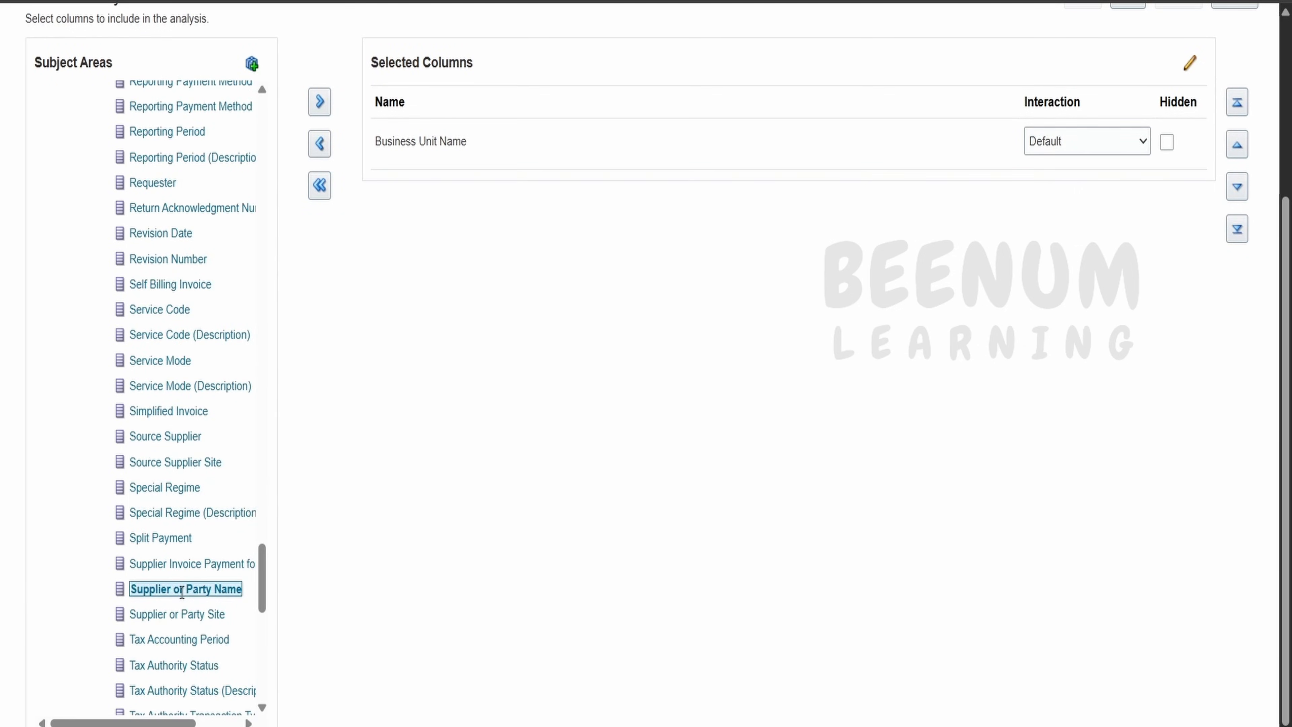
{"action": "left_click", "coordinate": [319, 103]}
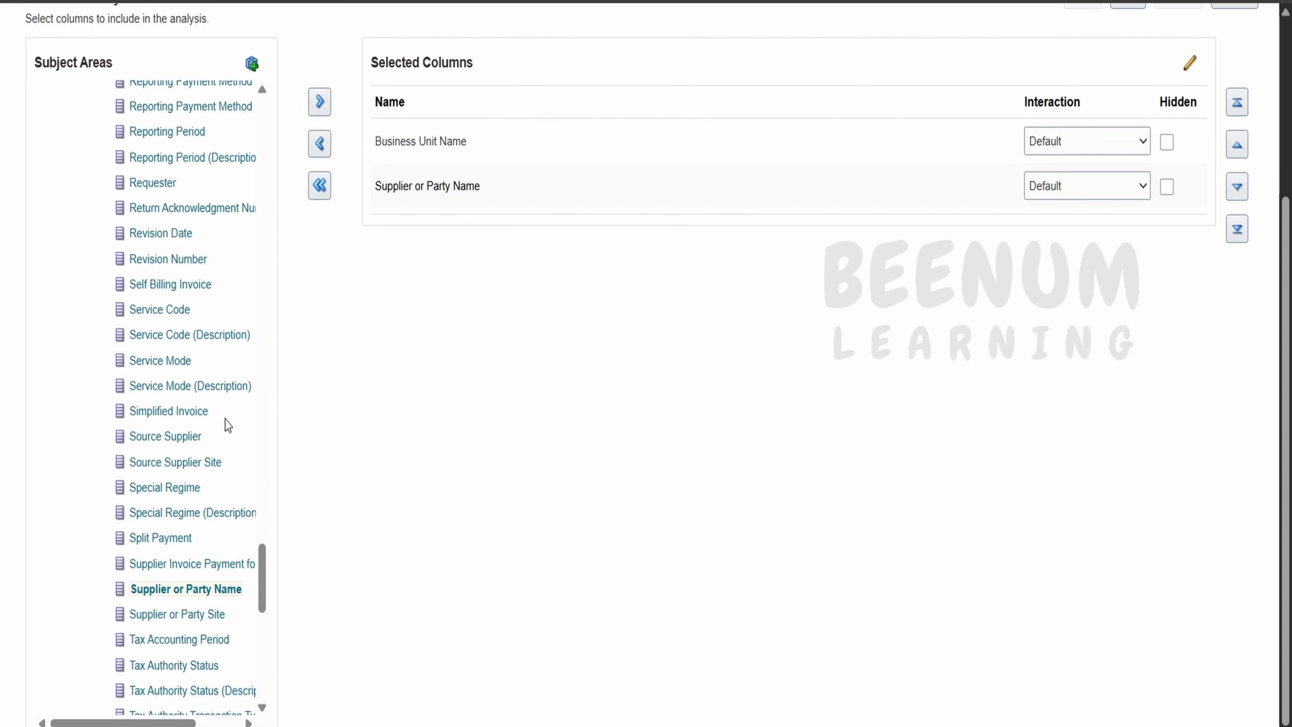
Add Invoice Date, Invoice Number and the Invoice Amount measure to the selected columns.
{"action": "scroll", "coordinate": [225, 425], "scroll_direction": "up", "scroll_amount": 2}
{"action": "scroll", "coordinate": [225, 426], "scroll_direction": "up", "scroll_amount": 10}
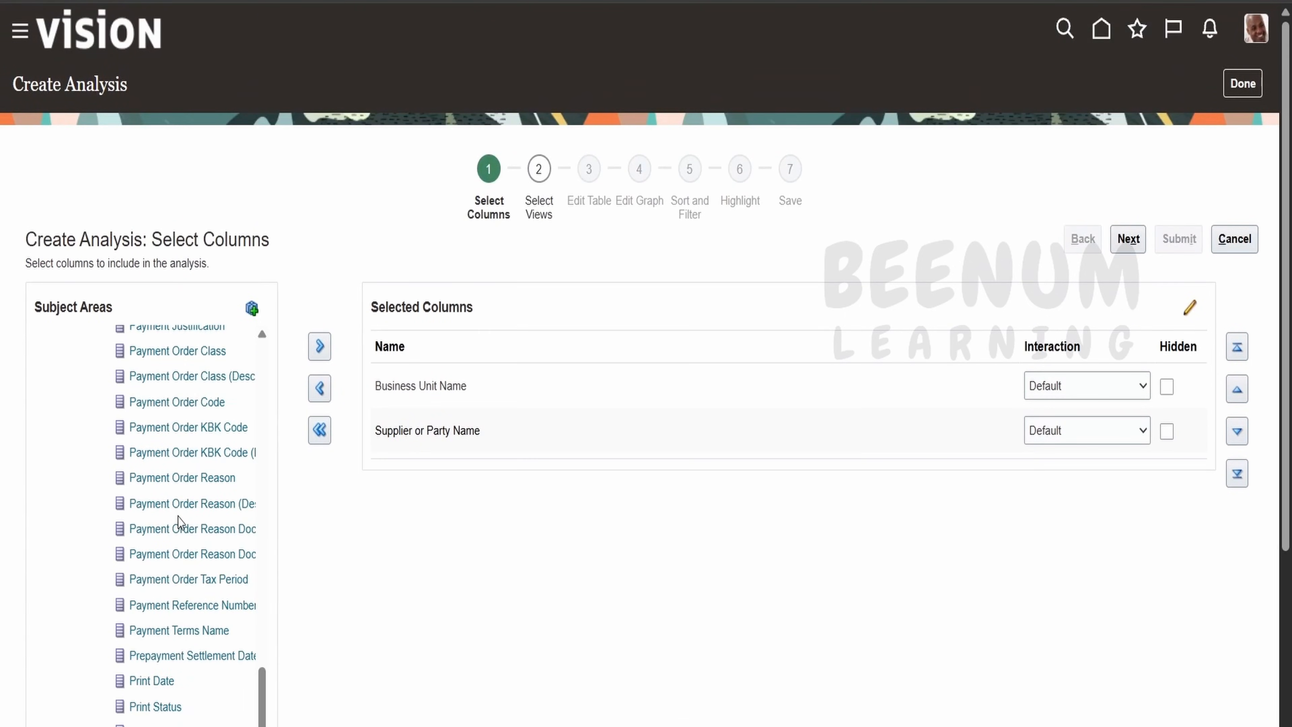
{"action": "scroll", "coordinate": [185, 518], "scroll_direction": "up", "scroll_amount": 3}
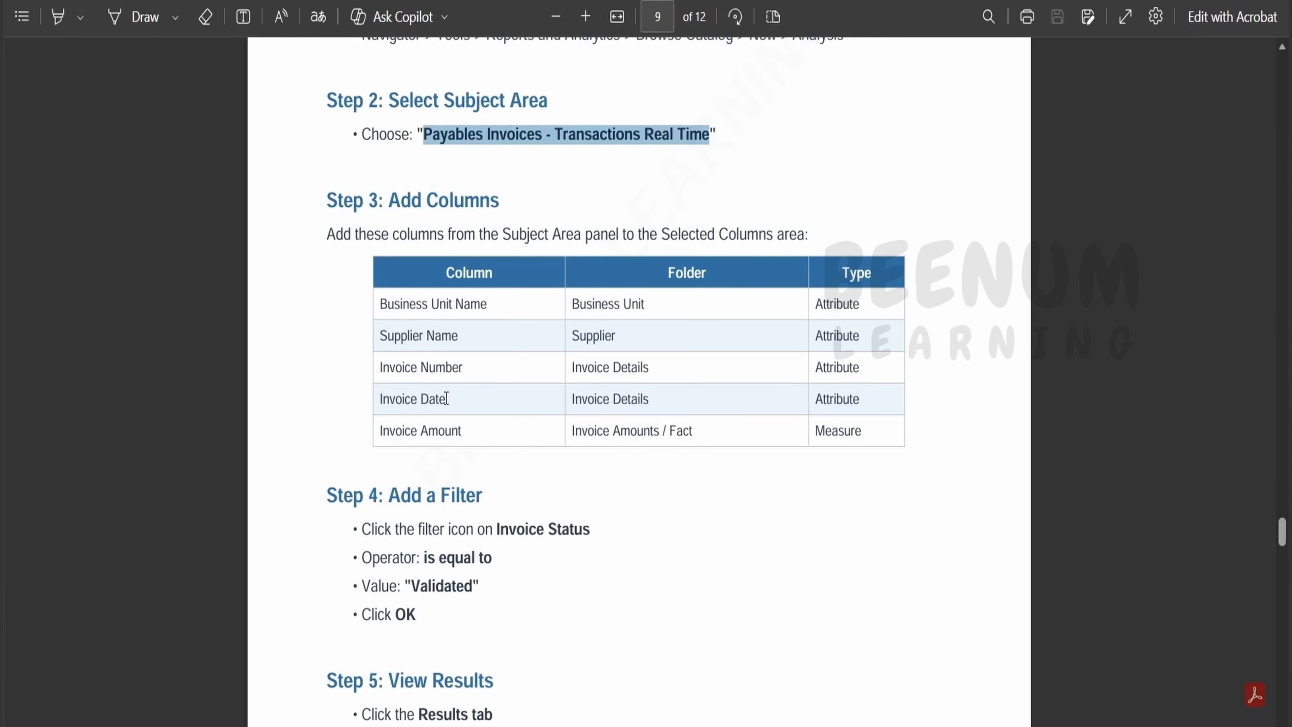
{"action": "left_click", "coordinate": [590, 726]}
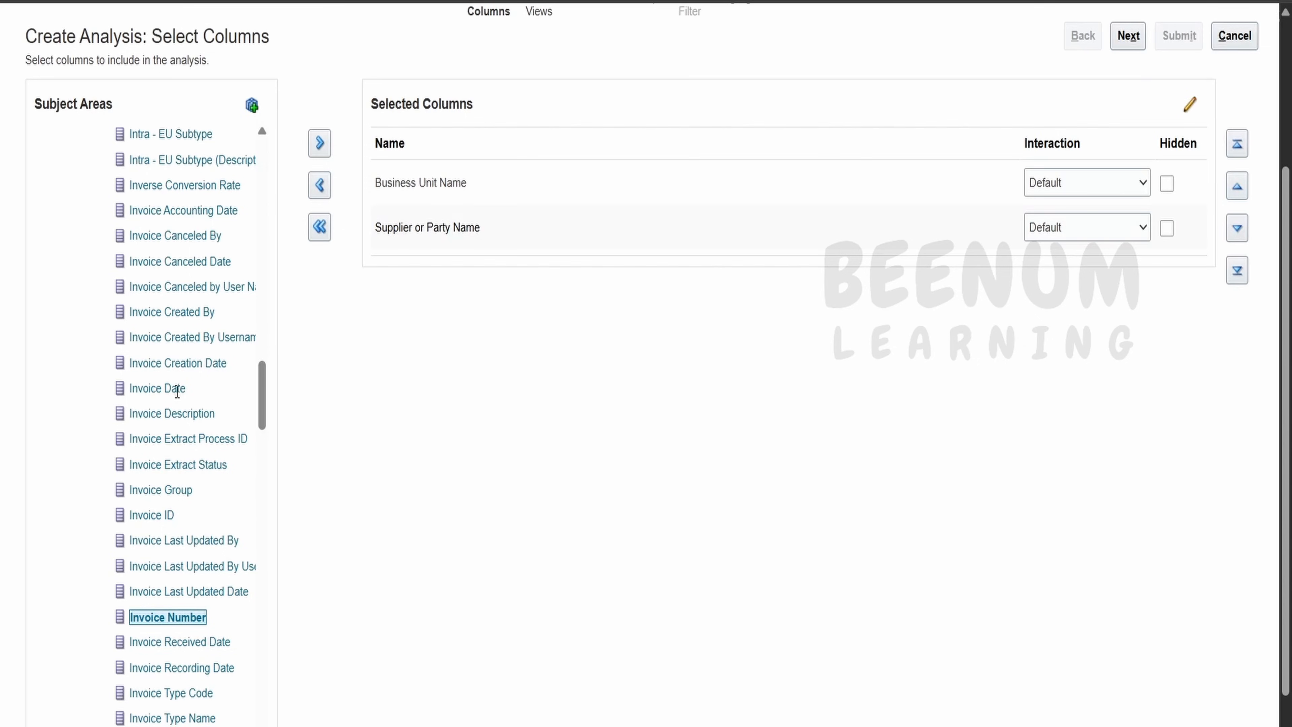
{"action": "left_click", "coordinate": [174, 388], "text": "ctrl"}
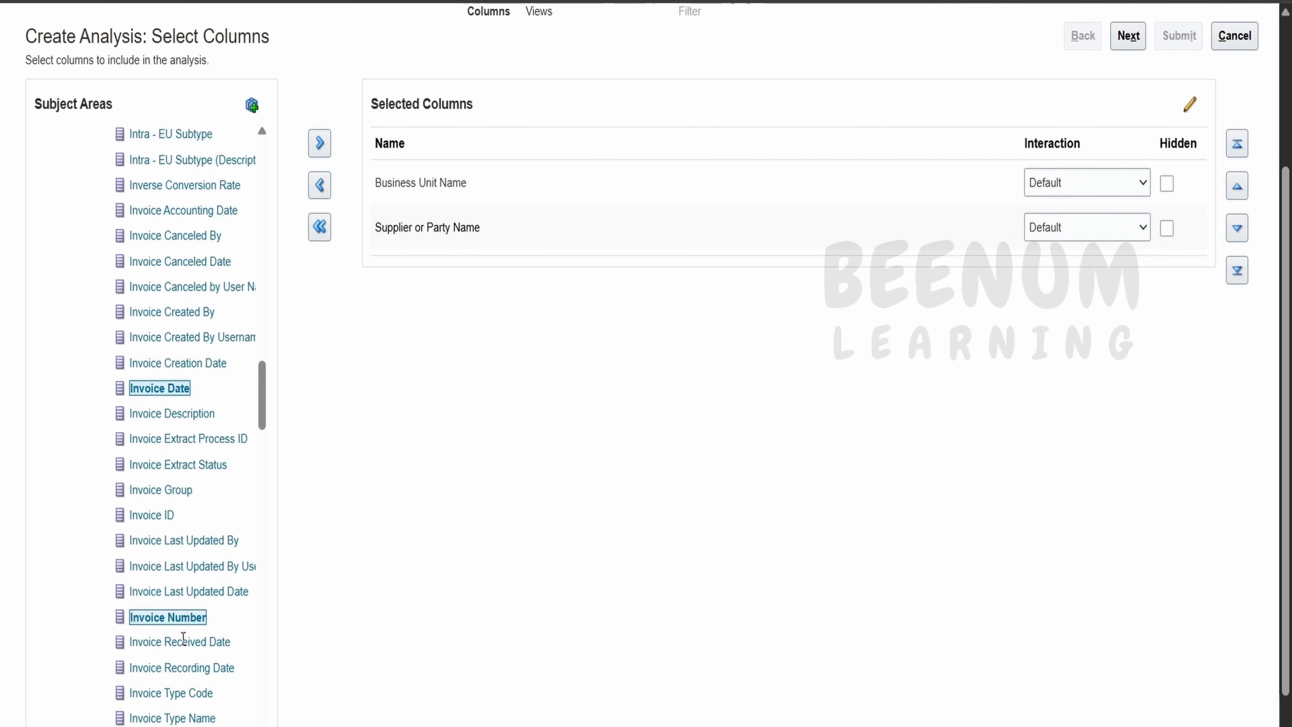
{"action": "scroll", "coordinate": [181, 633], "scroll_direction": "down", "scroll_amount": 5}
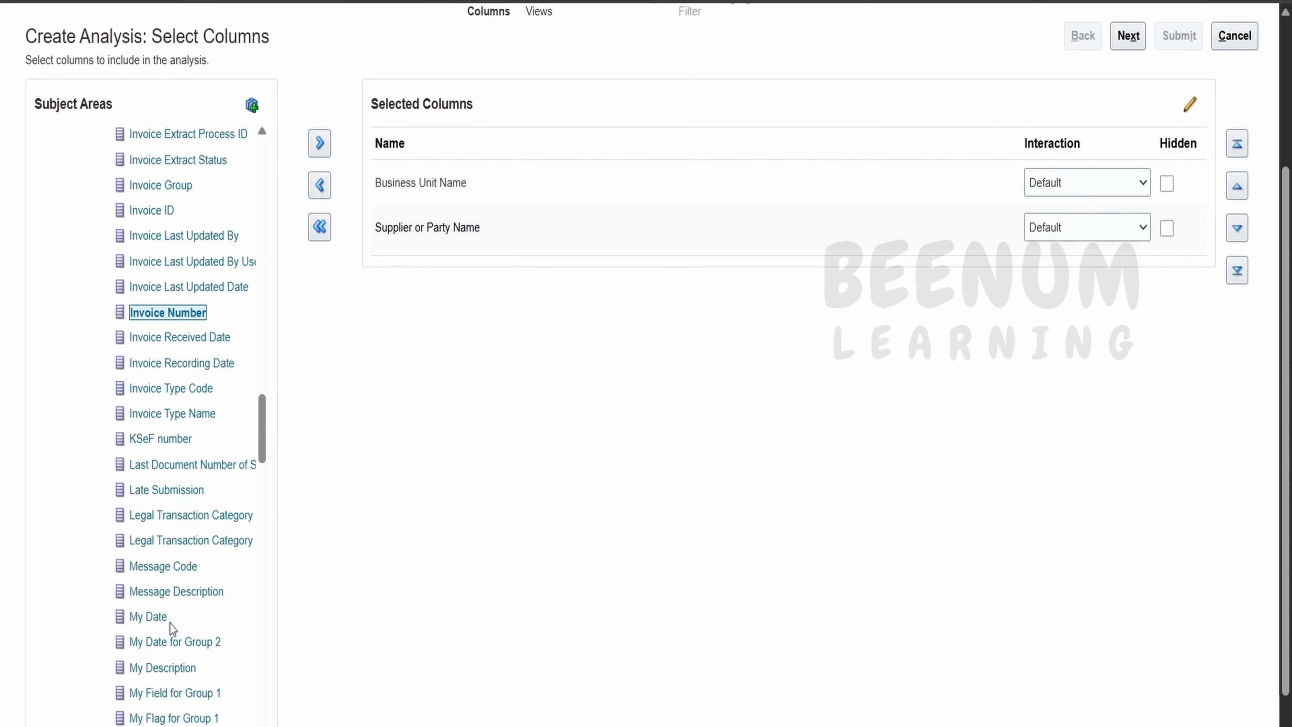
{"action": "scroll", "coordinate": [172, 628], "scroll_direction": "down", "scroll_amount": 6}
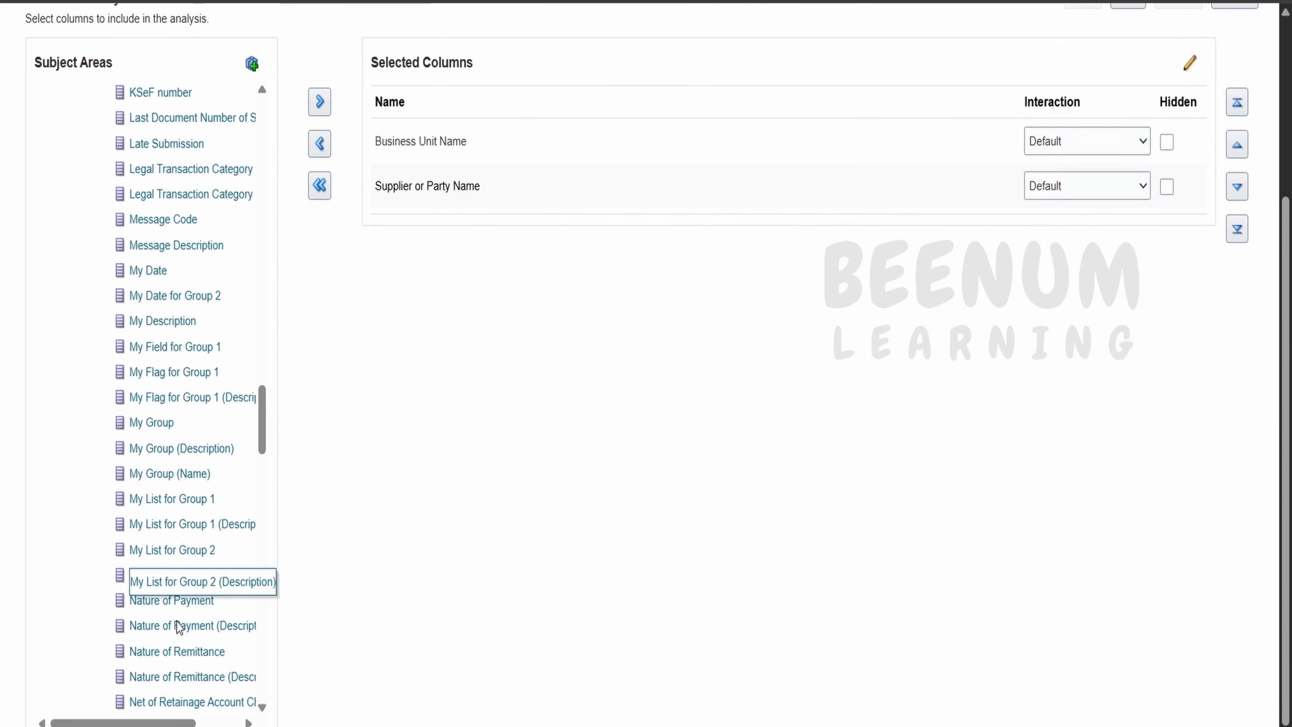
{"action": "scroll", "coordinate": [178, 627], "scroll_direction": "down", "scroll_amount": 10}
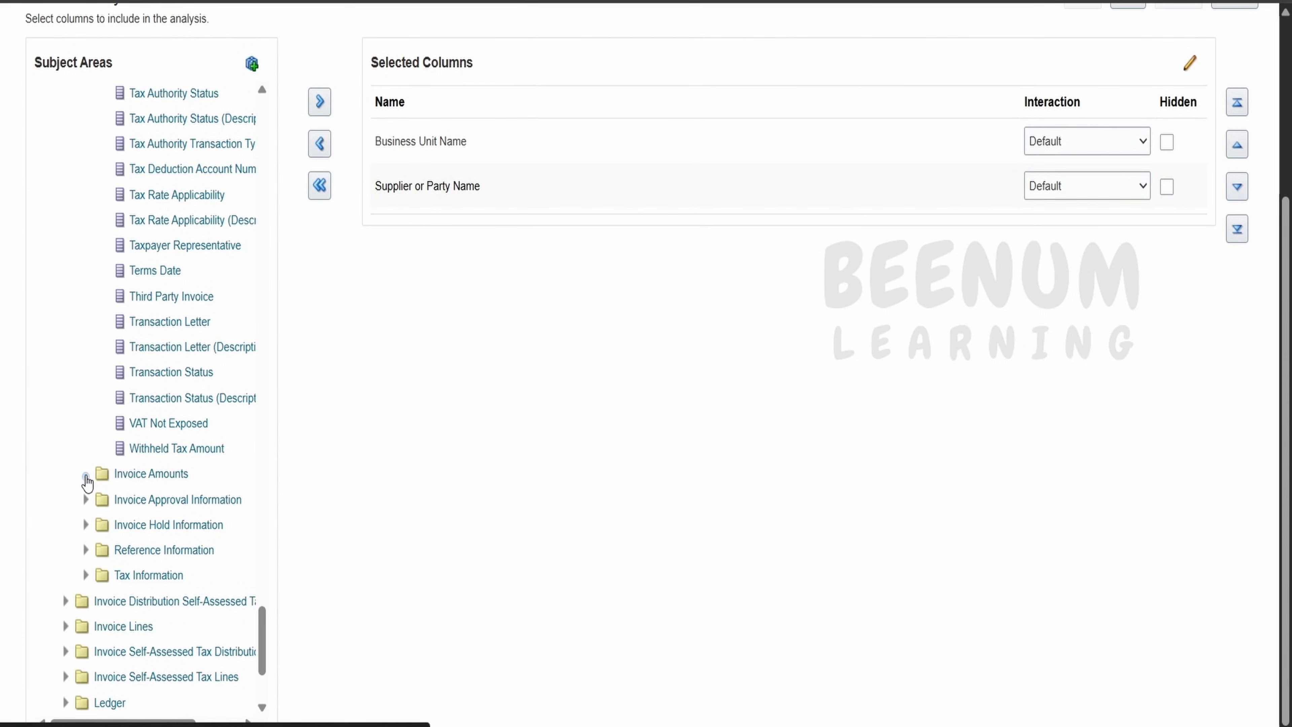
{"action": "left_click", "coordinate": [116, 476]}
{"action": "scroll", "coordinate": [183, 509], "scroll_direction": "down", "scroll_amount": 3}
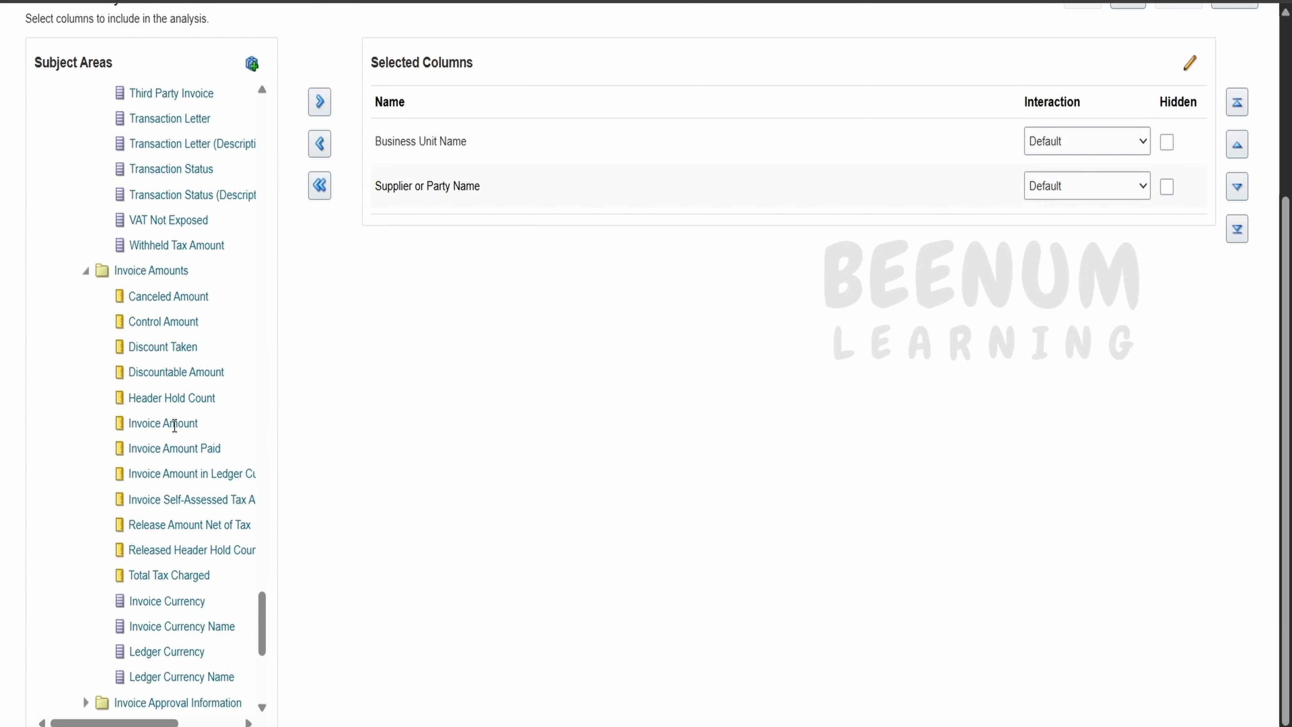
{"action": "left_click", "coordinate": [174, 423]}
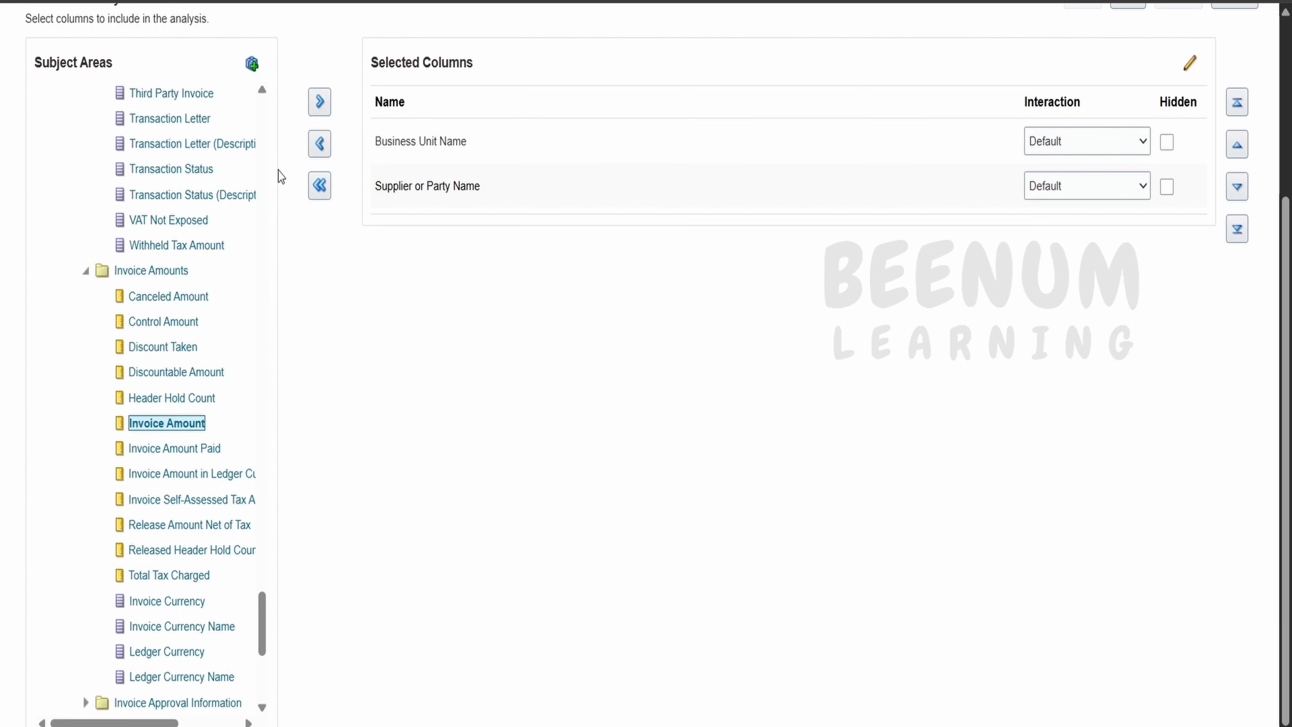
{"action": "left_click", "coordinate": [322, 104]}
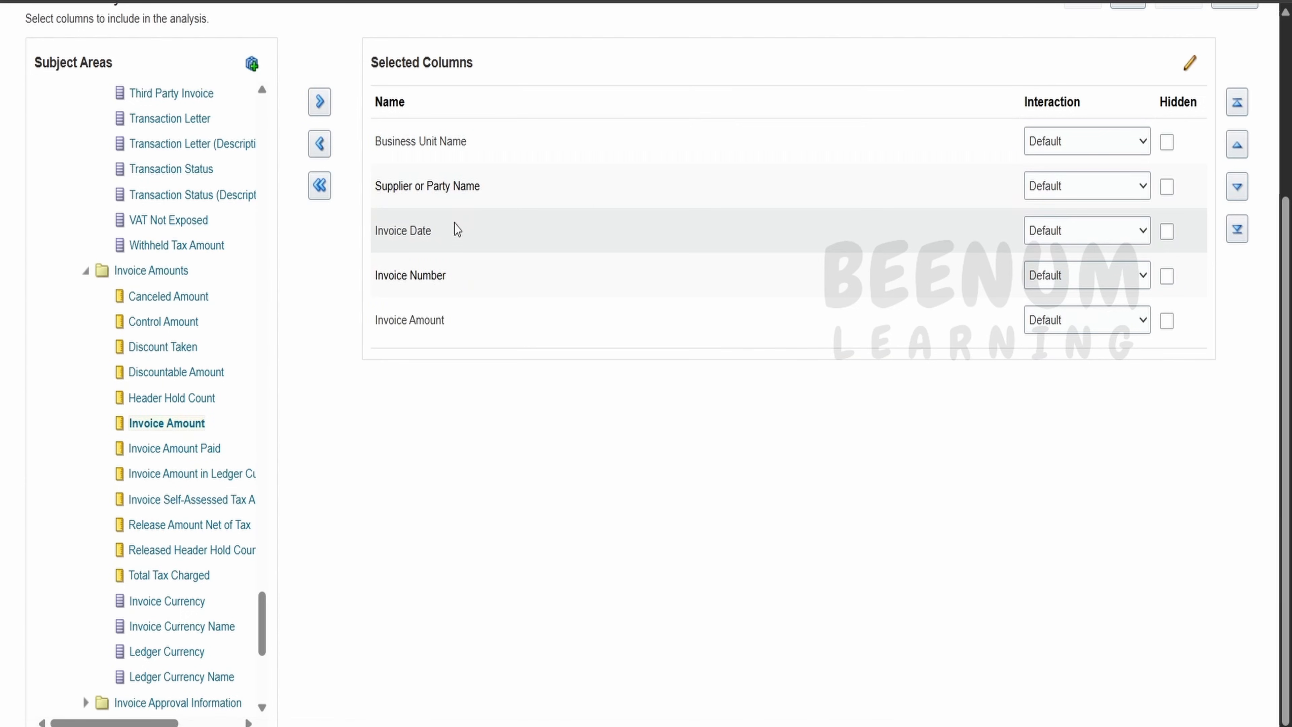
{"action": "scroll", "coordinate": [447, 410], "scroll_direction": "up", "scroll_amount": 4}
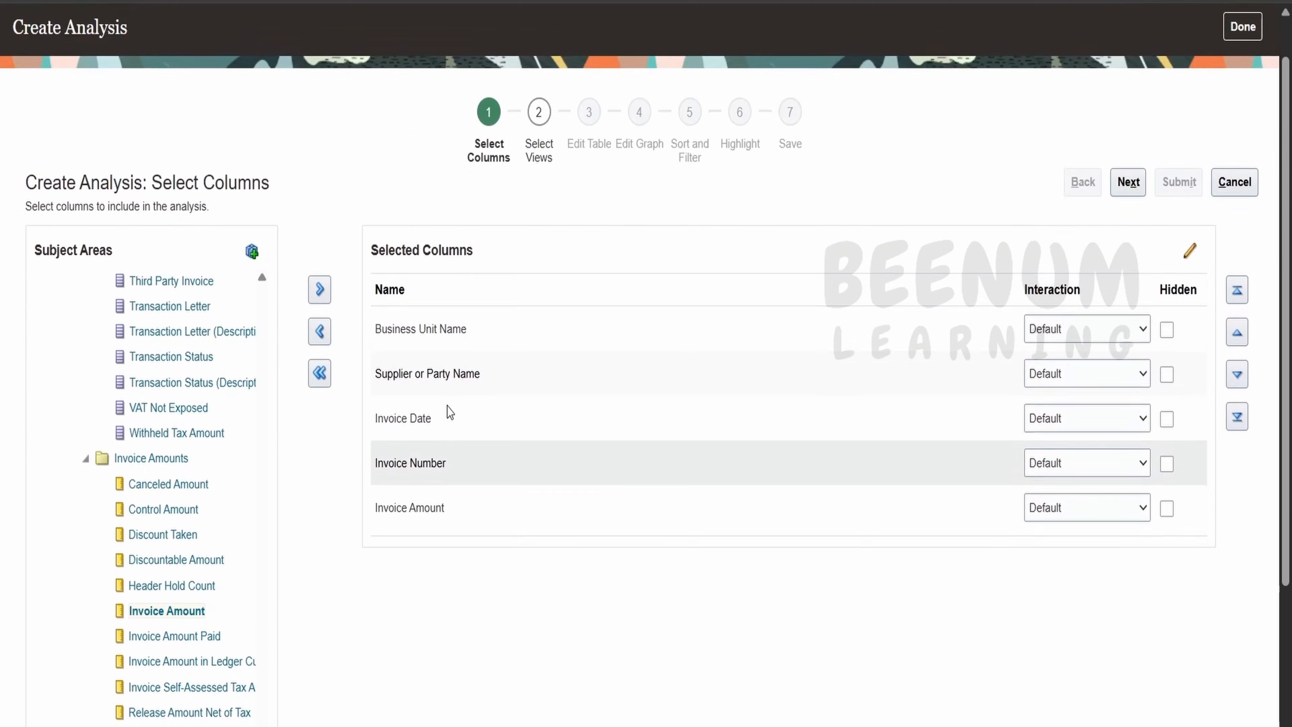
{"action": "scroll", "coordinate": [244, 448], "scroll_direction": "up", "scroll_amount": 4}
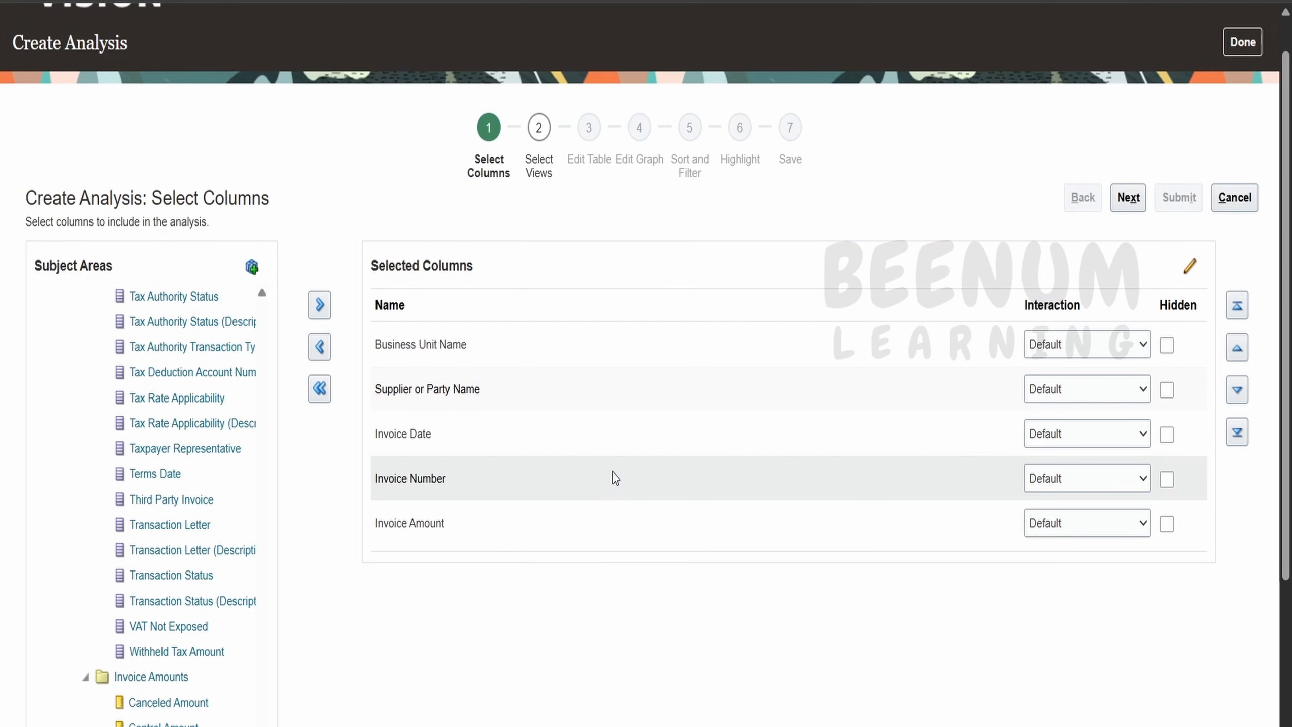
Title the analysis AP_Invoice_List_First_Analysis, copying the name from the guide.
{"action": "left_click", "coordinate": [1126, 200]}
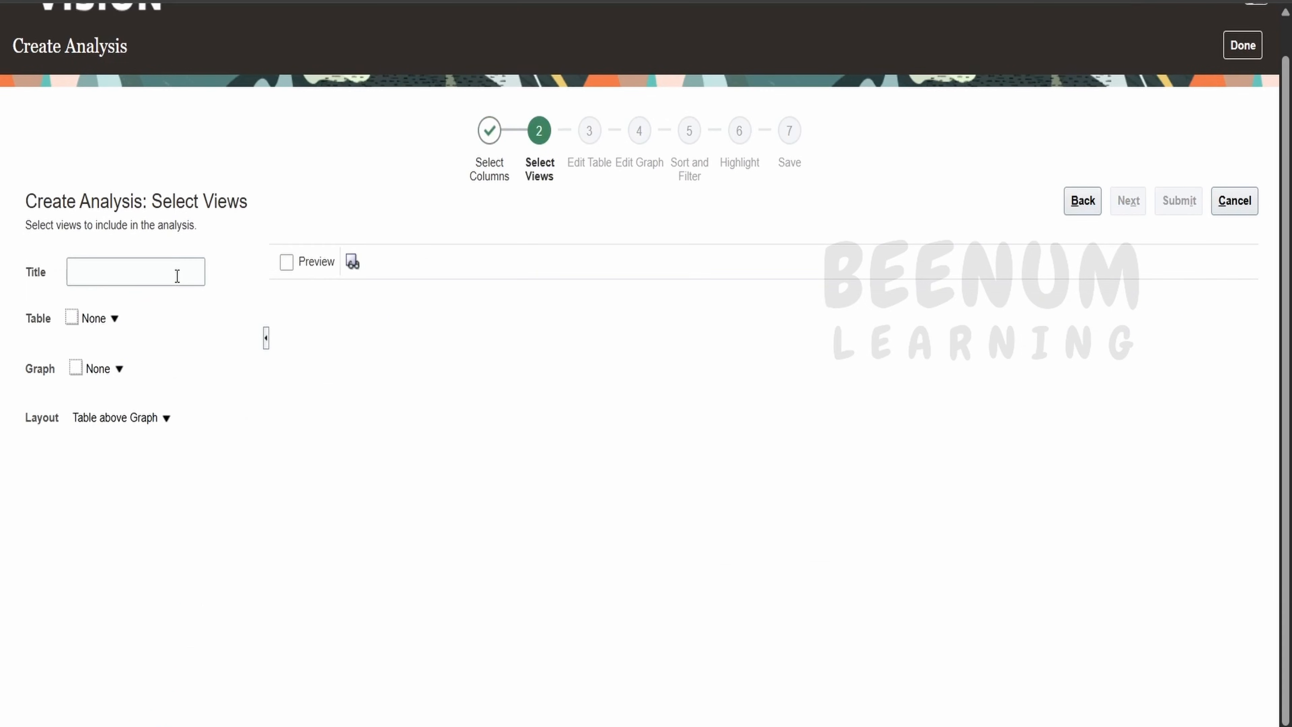
{"action": "left_click", "coordinate": [177, 276]}
{"action": "left_click_drag", "start_coordinate": [413, 436], "coordinate": [622, 439]}
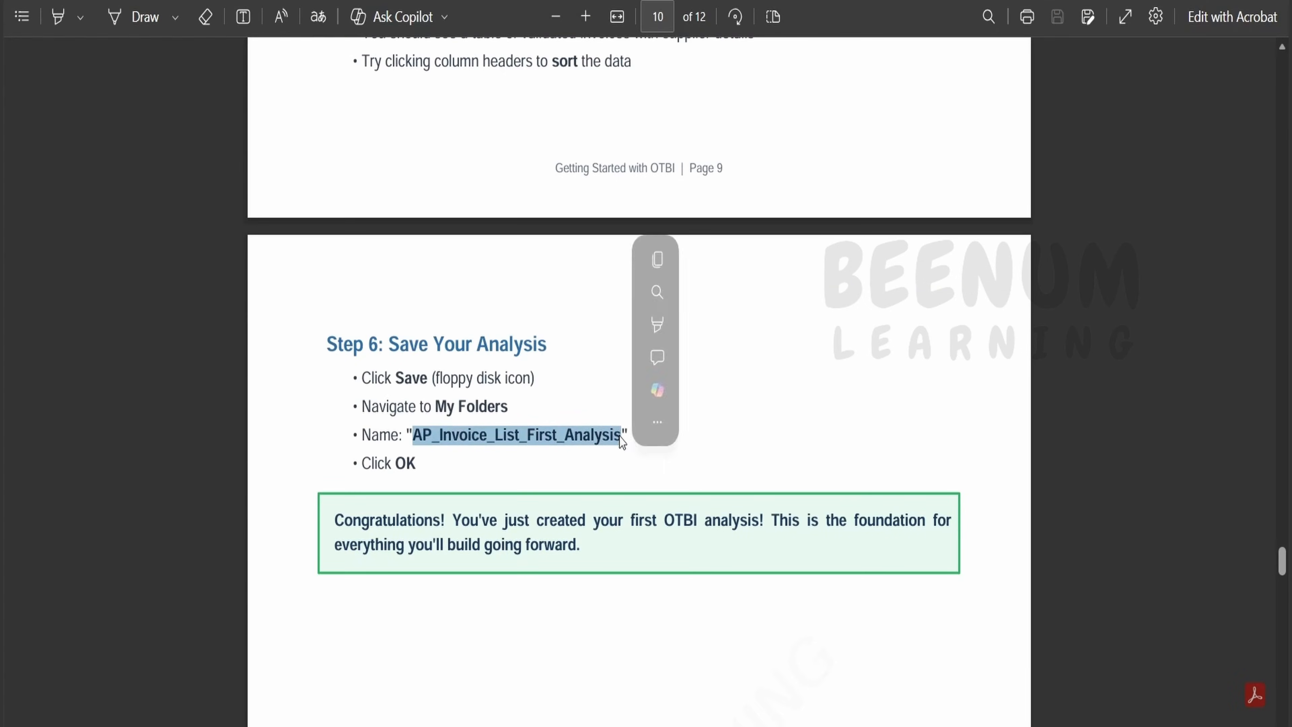
{"action": "key", "text": "ctrl+c"}
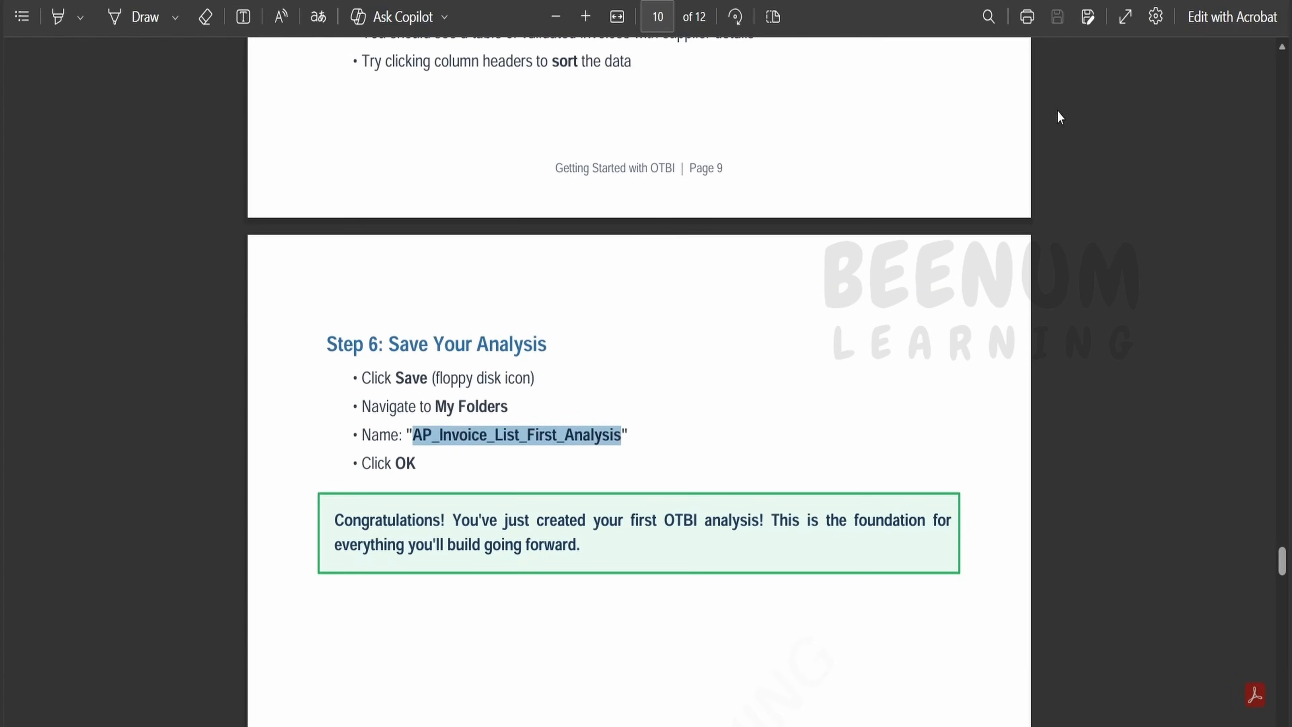
{"action": "key", "text": "alt+Tab"}
{"action": "key", "text": "ctrl+v"}
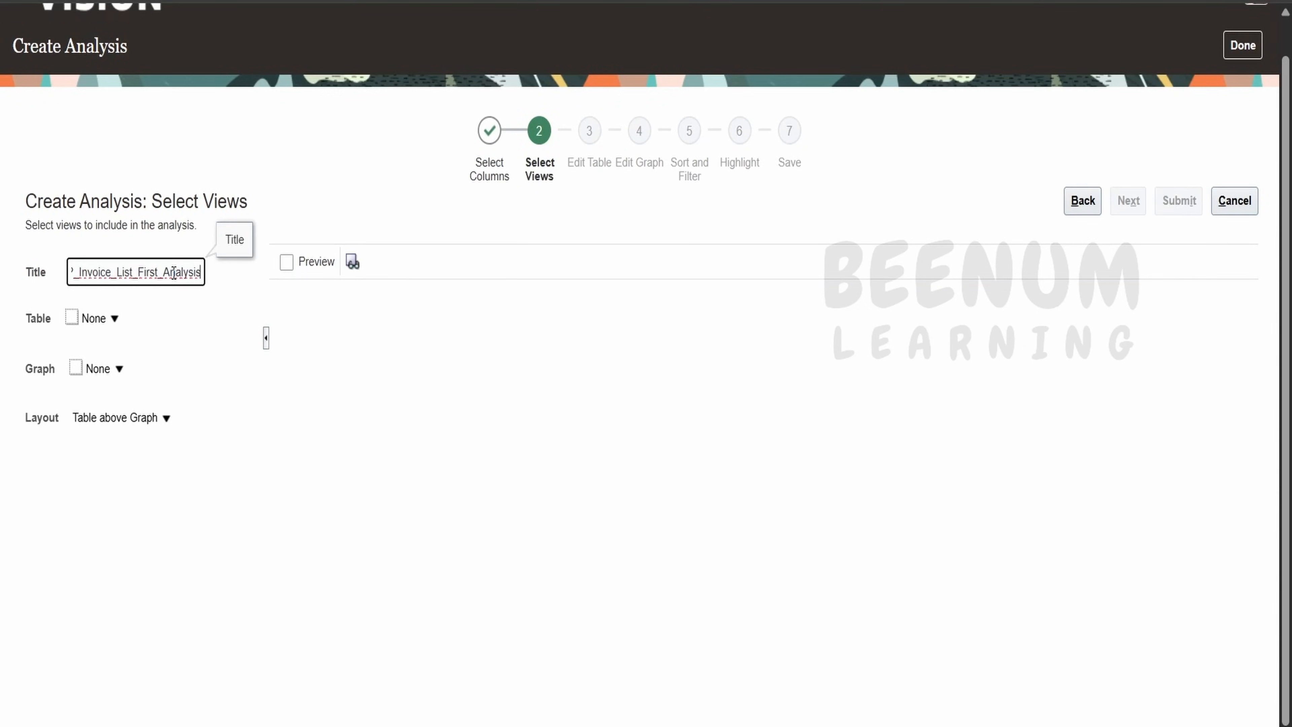
Choose the recommended Table view and preview the five-column invoice table.
{"action": "left_click", "coordinate": [115, 319]}
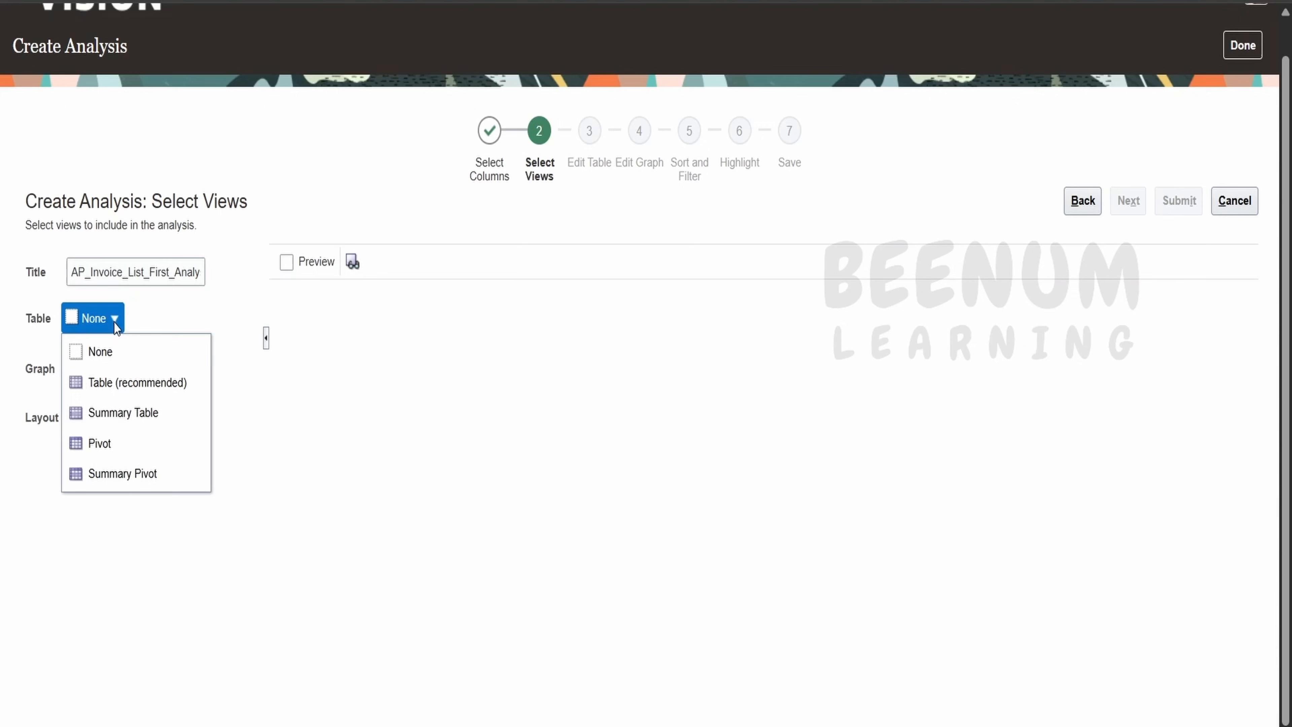
{"action": "left_click", "coordinate": [108, 381]}
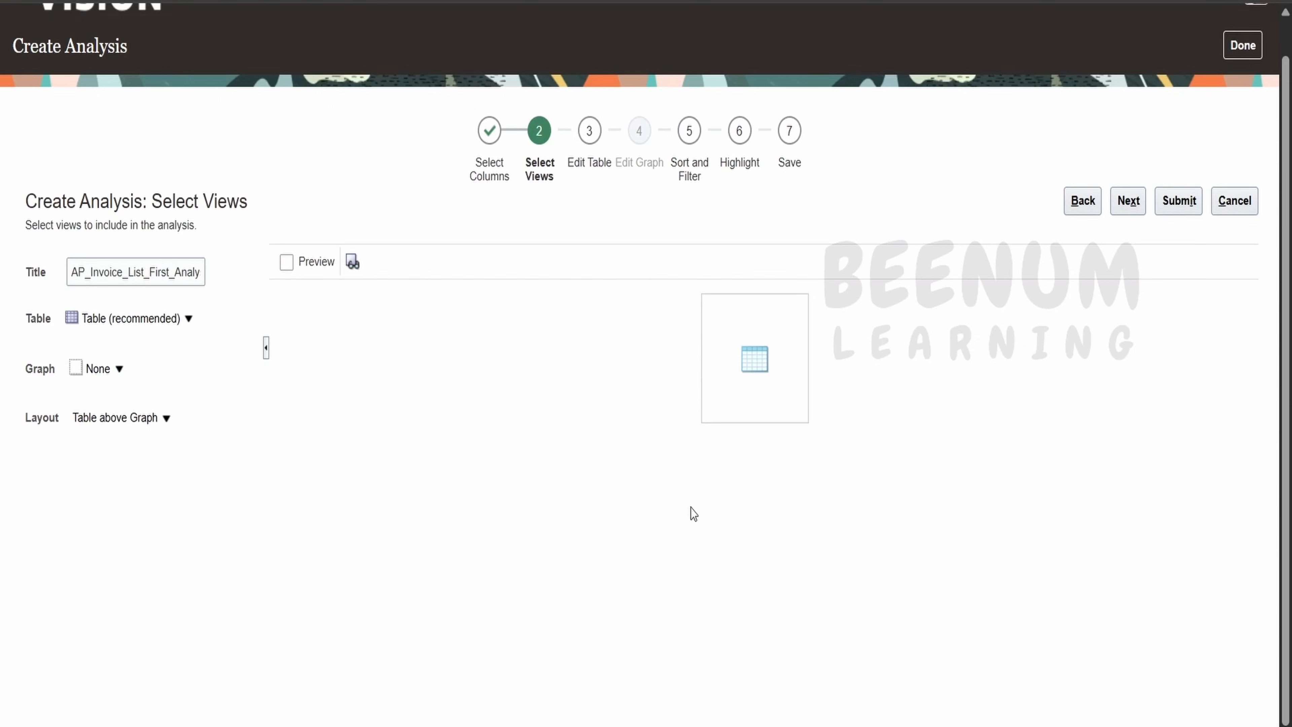
{"action": "left_click", "coordinate": [287, 265]}
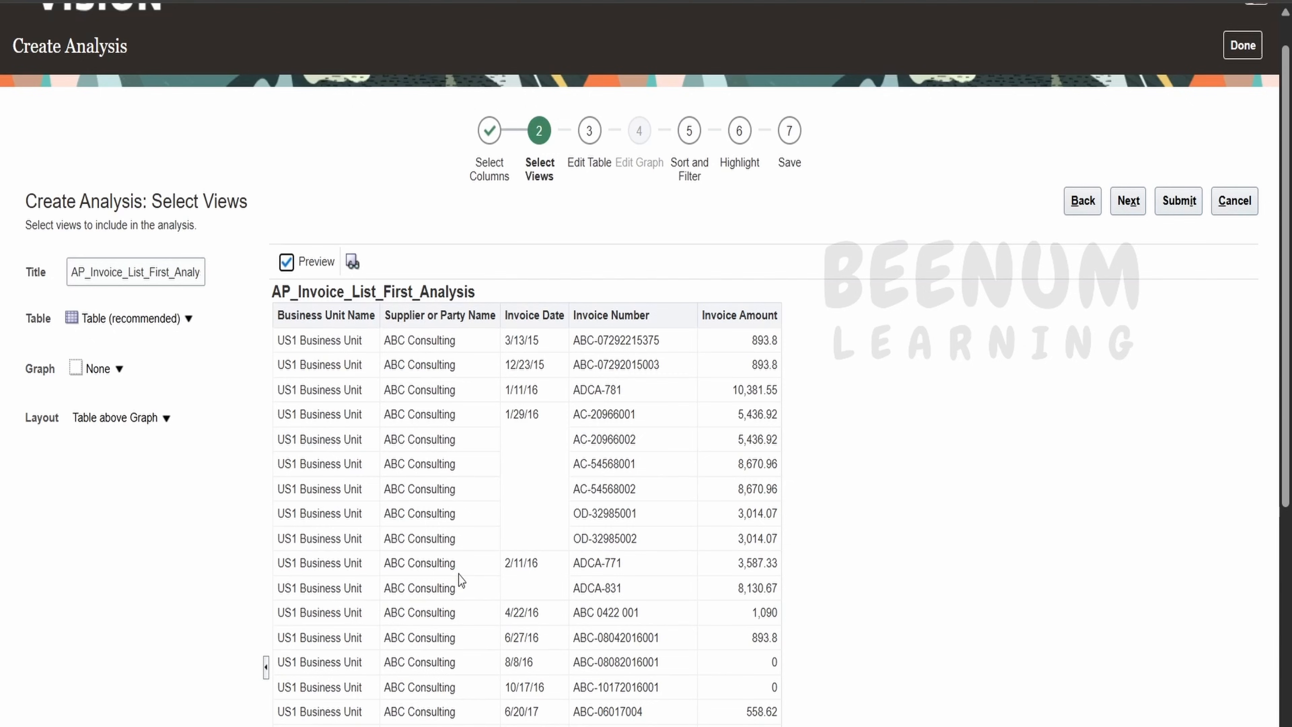
{"action": "scroll", "coordinate": [623, 692], "scroll_direction": "down", "scroll_amount": 7}
{"action": "scroll", "coordinate": [778, 632], "scroll_direction": "up", "scroll_amount": 8}
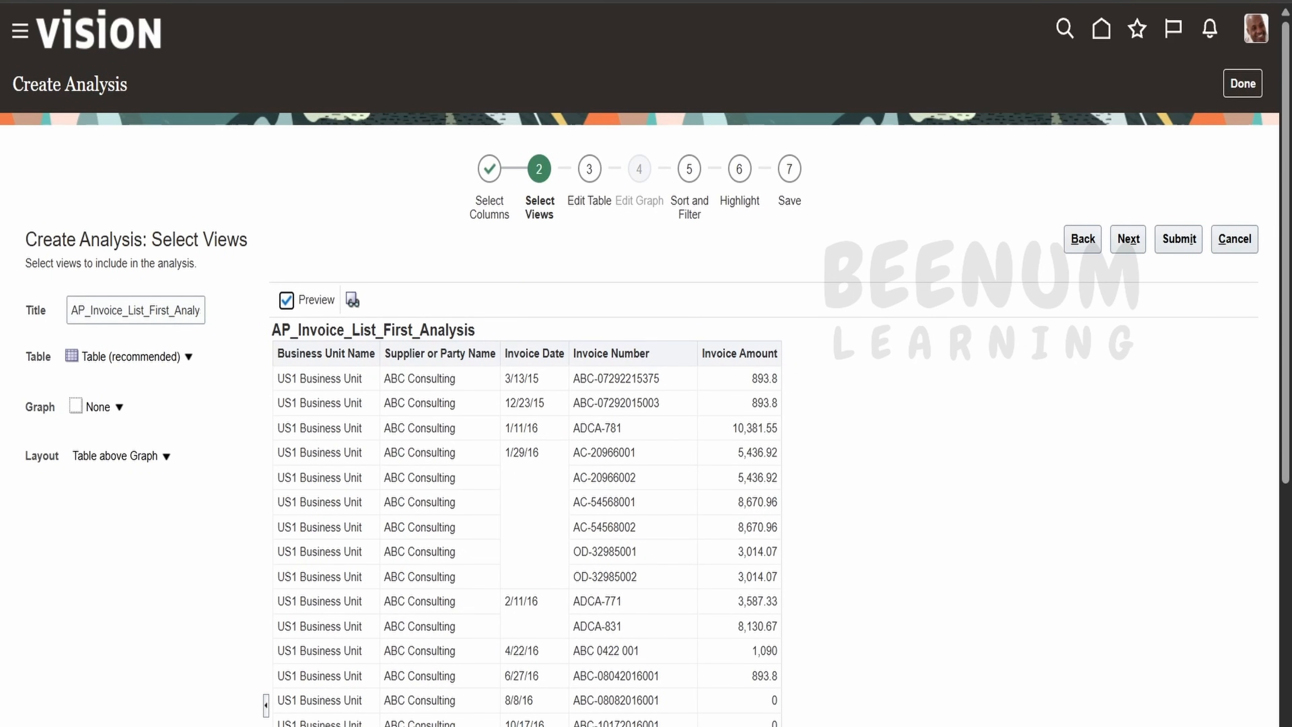
{"action": "scroll", "coordinate": [1132, 148], "scroll_direction": "down", "scroll_amount": 2}
{"action": "left_click", "coordinate": [1132, 144]}
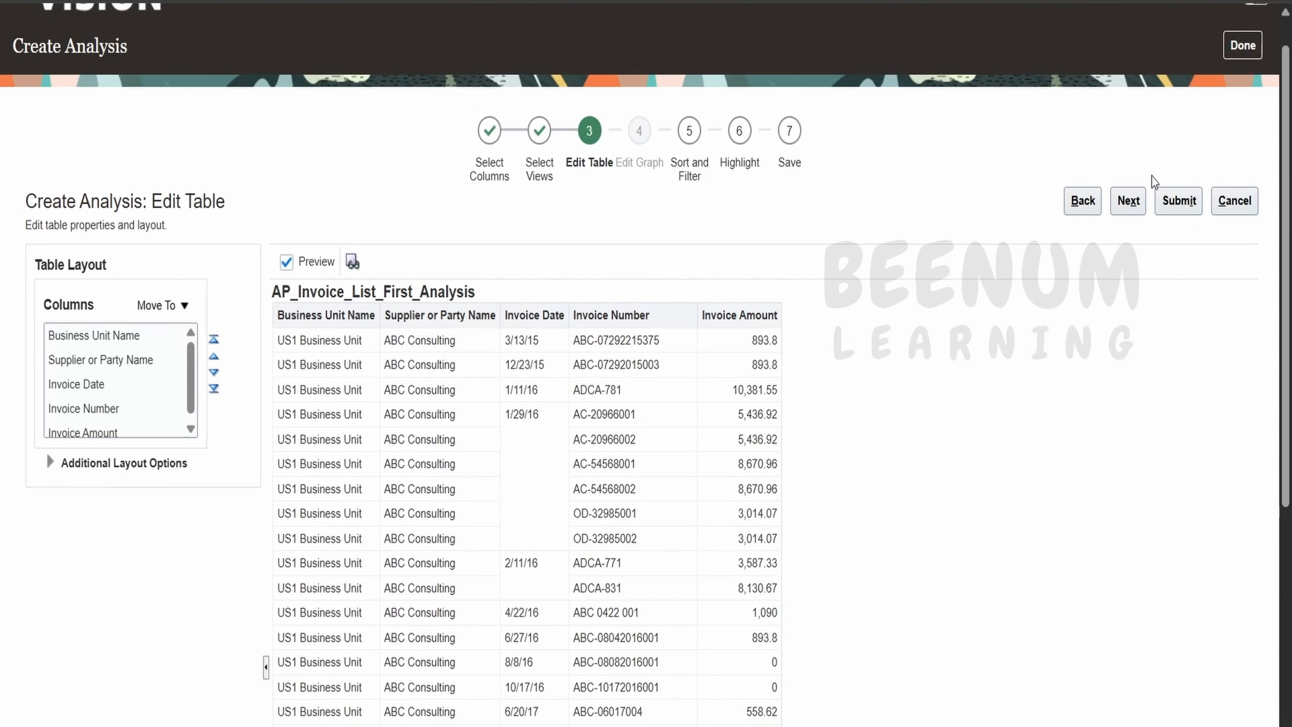
Sort the analysis by Invoice Date descending so the newest invoices list first.
{"action": "left_click", "coordinate": [1132, 202]}
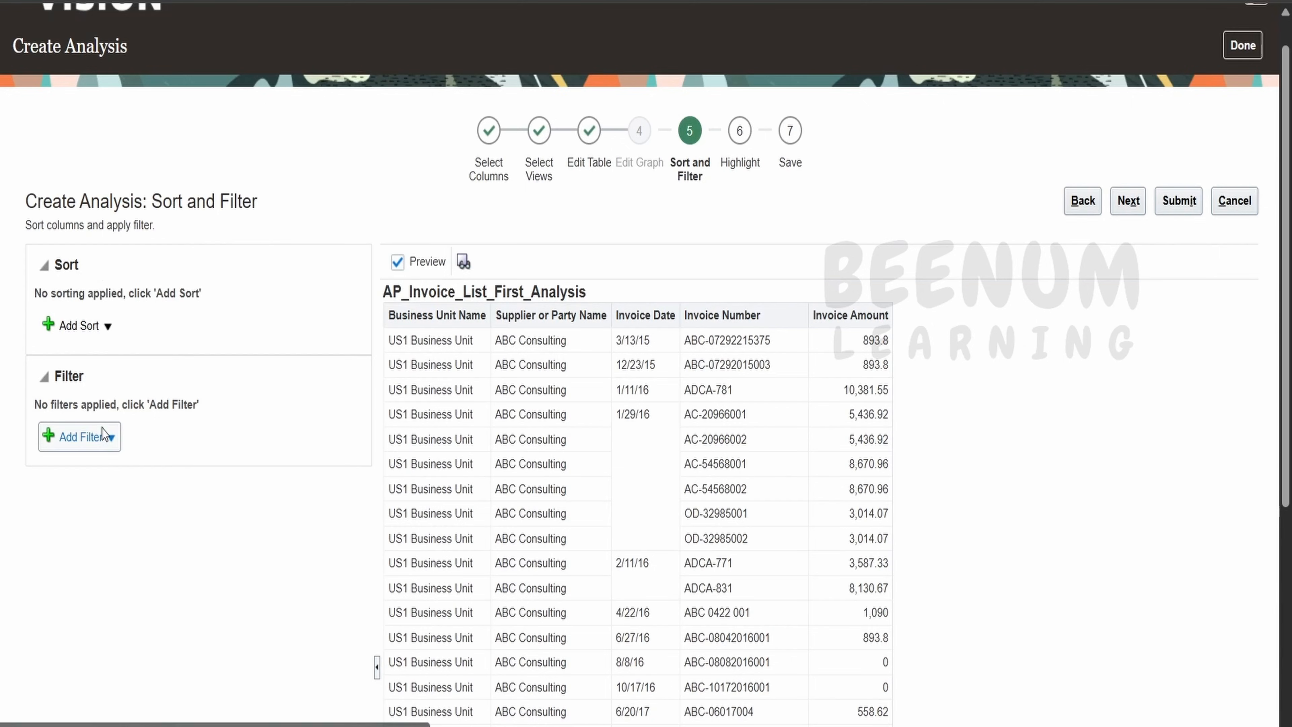
{"action": "left_click", "coordinate": [105, 327]}
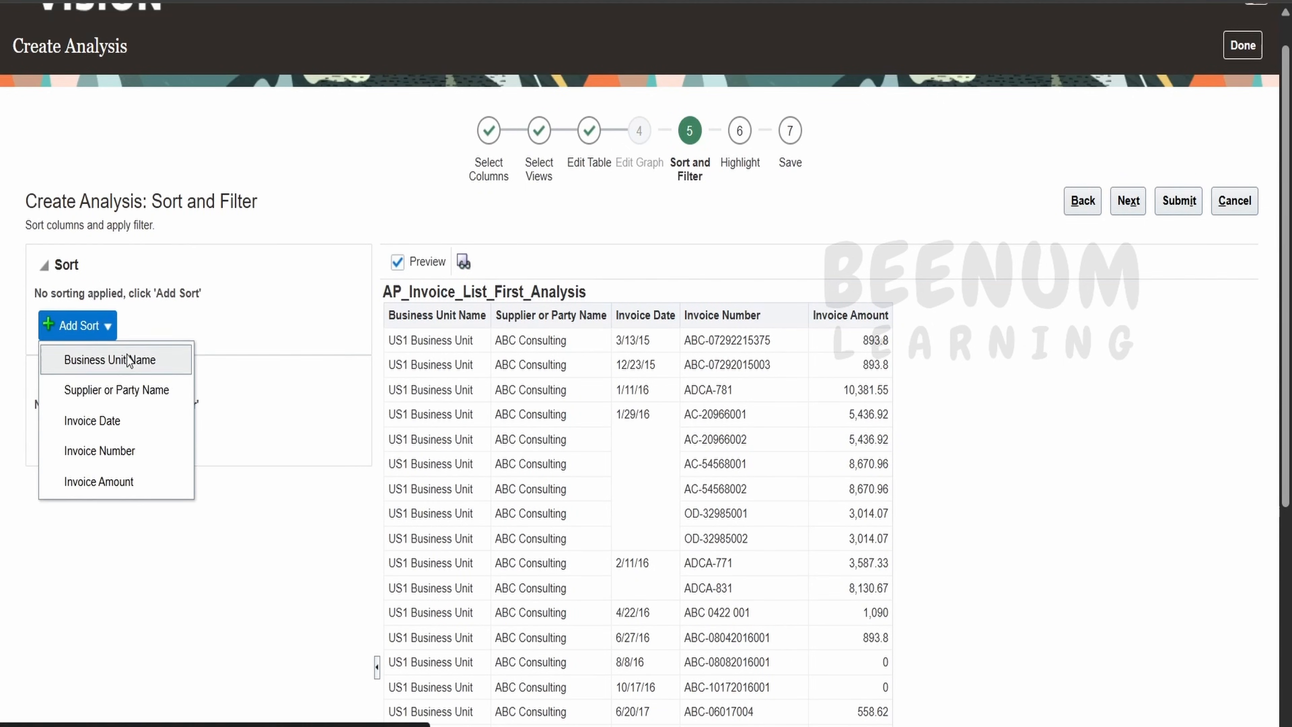
{"action": "left_click", "coordinate": [143, 416]}
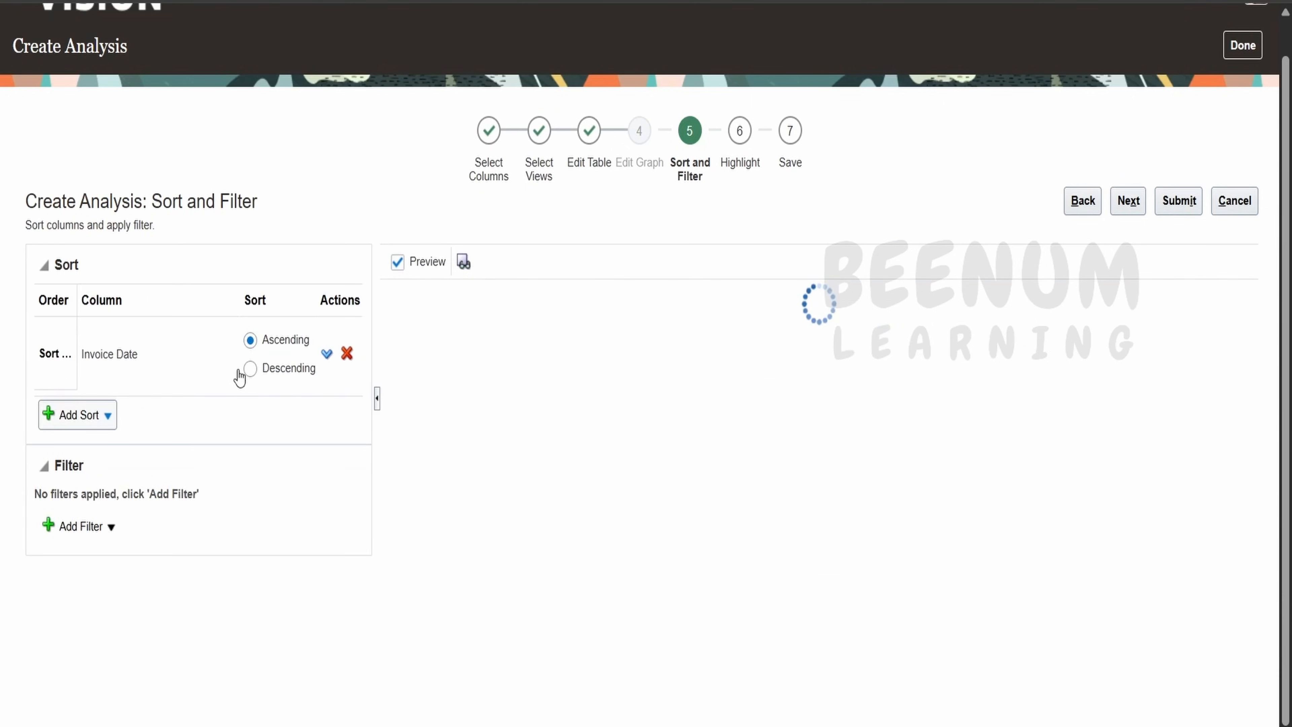
{"action": "left_click", "coordinate": [249, 368]}
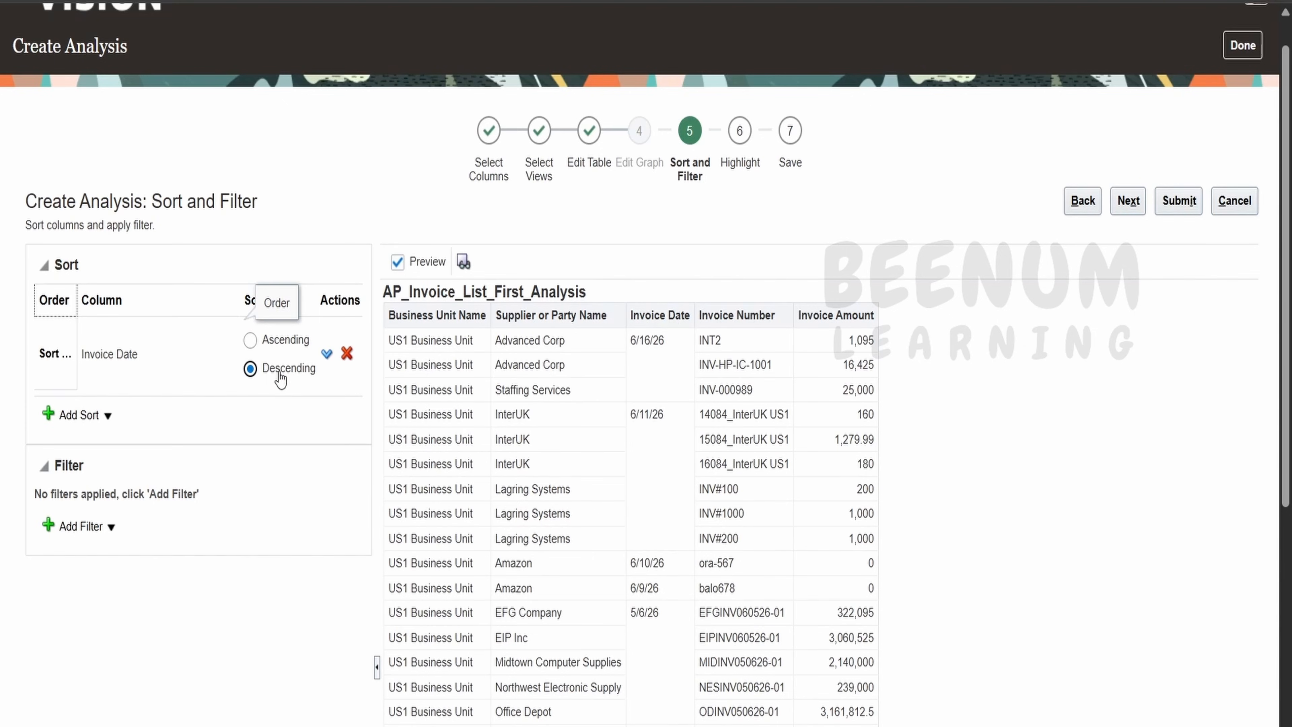
{"action": "left_click", "coordinate": [77, 416]}
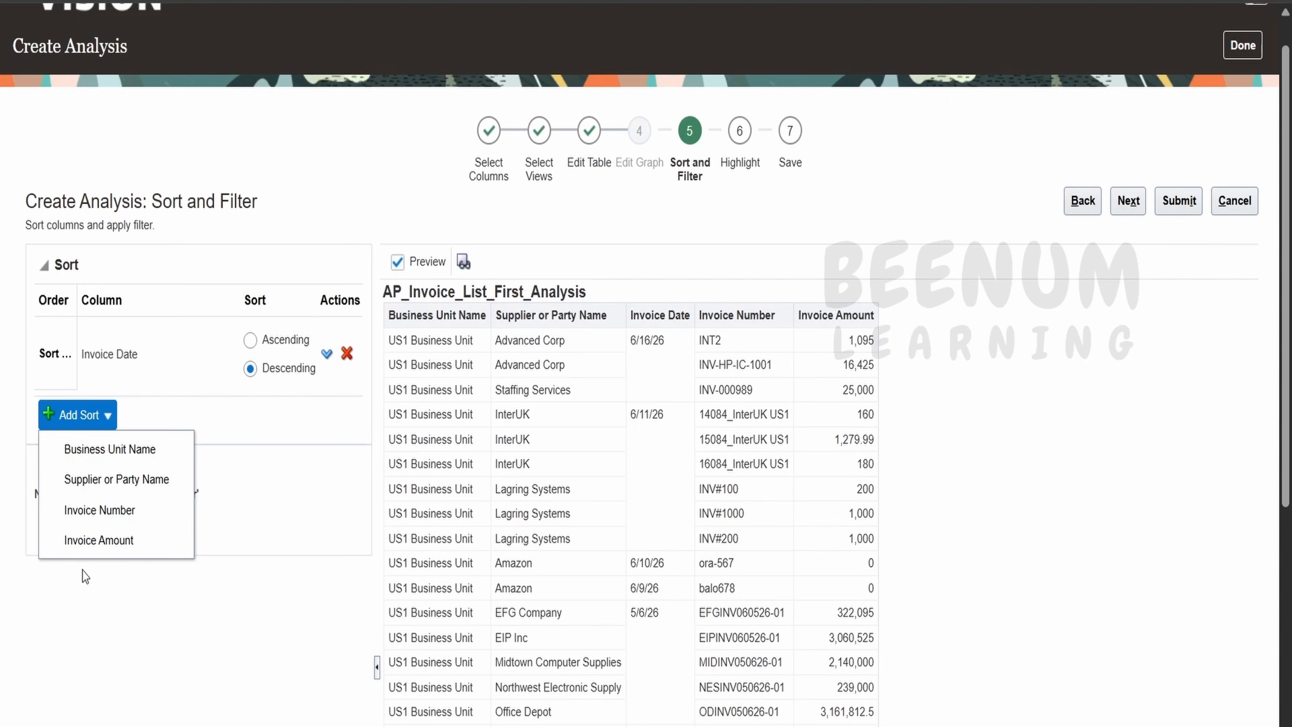
{"action": "left_click", "coordinate": [90, 620]}
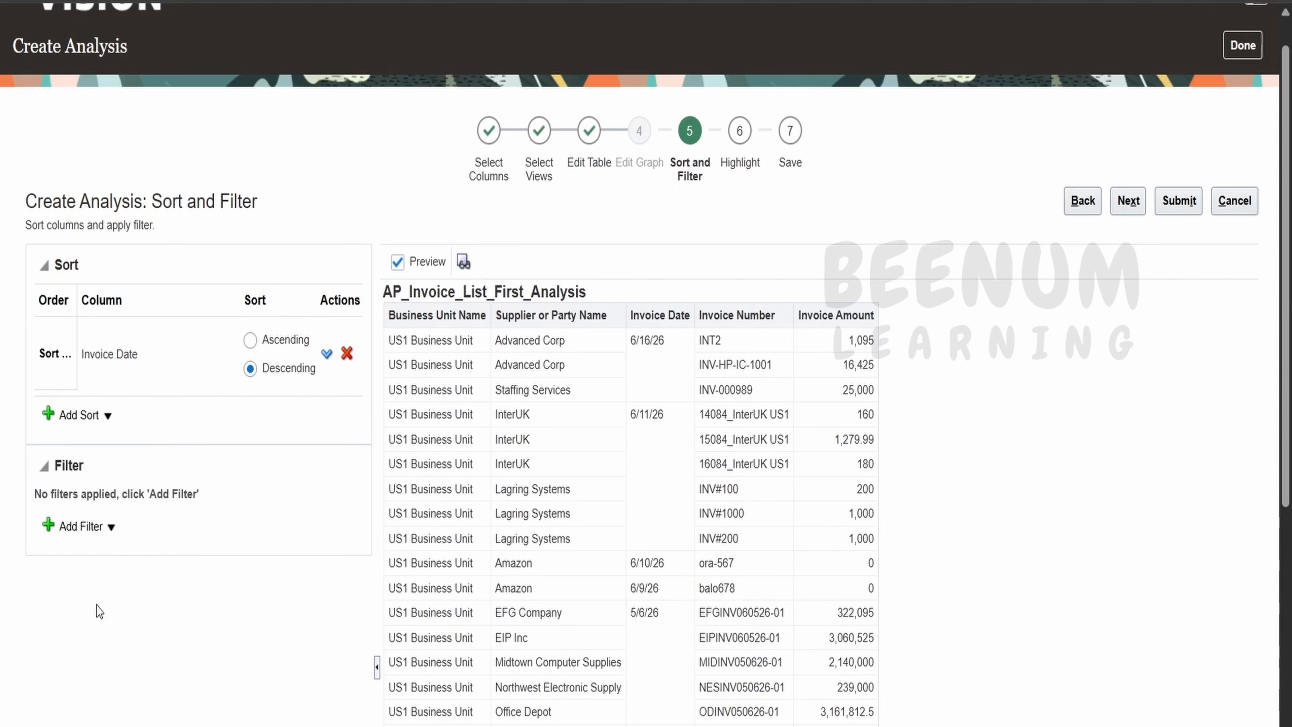
Filter Business Unit Name to equal 'US1 Business Unit'.
{"action": "left_click", "coordinate": [109, 530]}
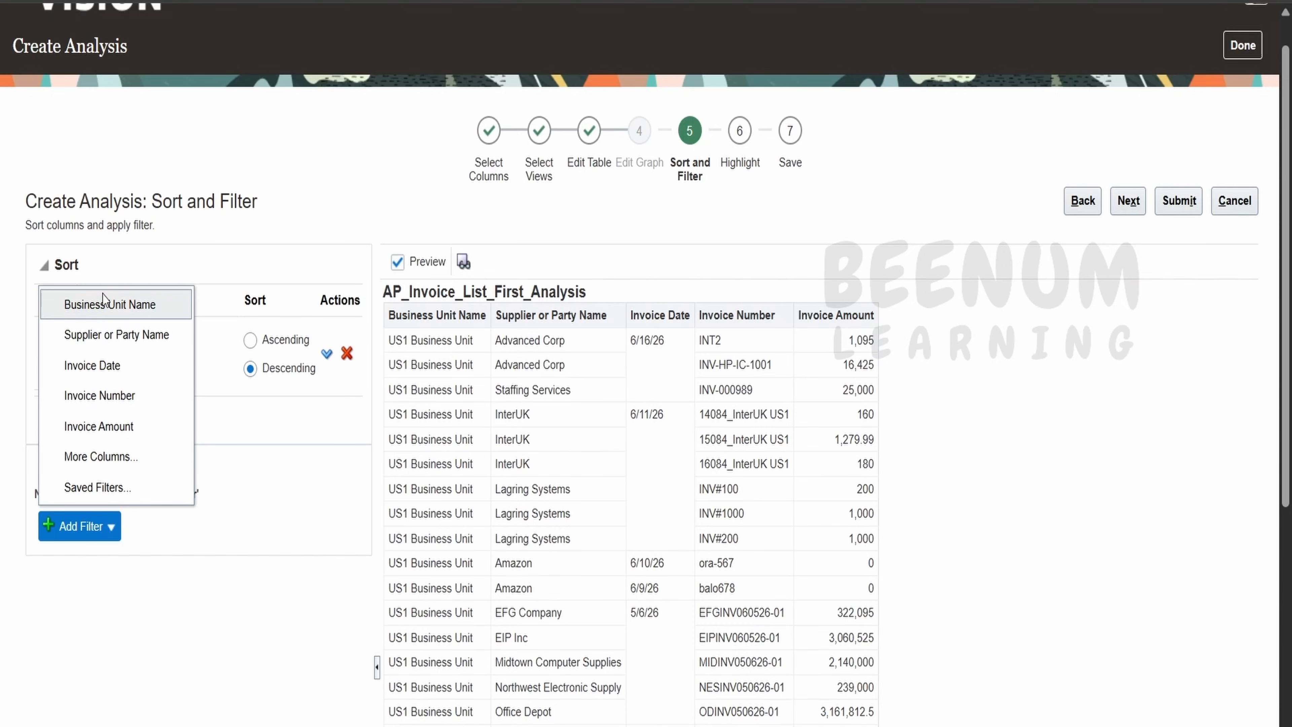
{"action": "left_click", "coordinate": [101, 305]}
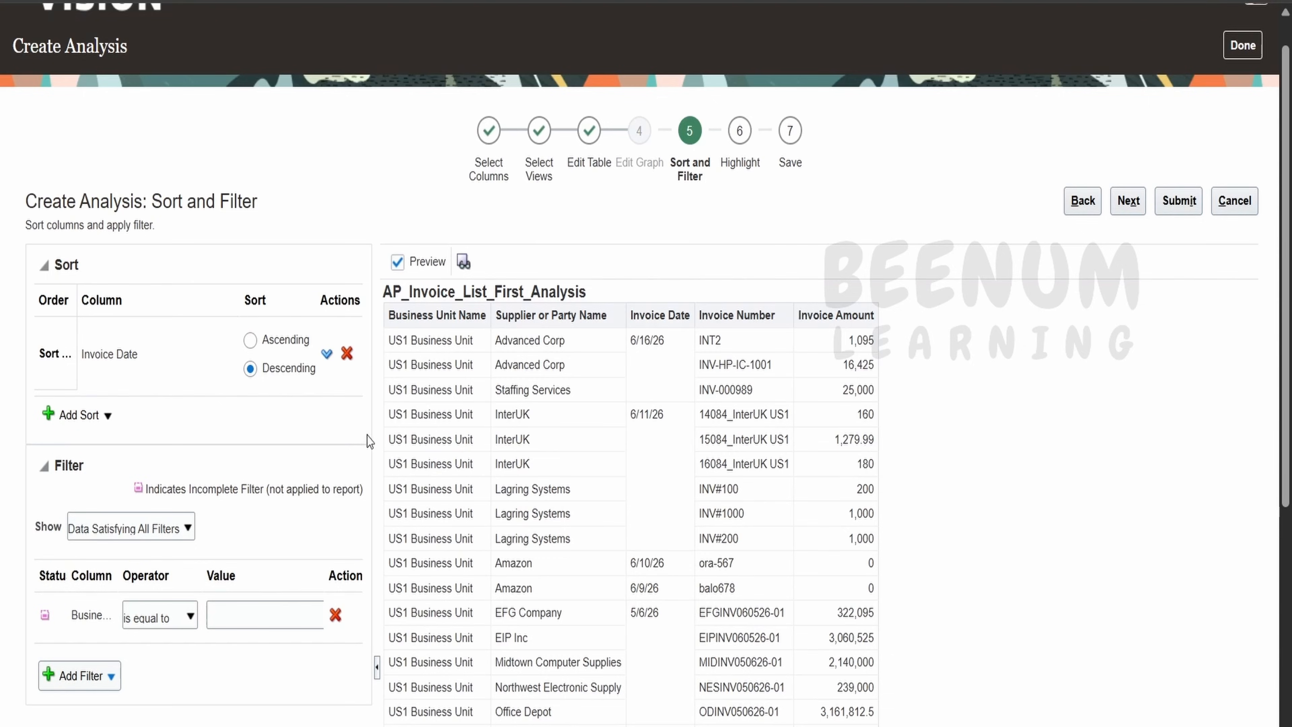
{"action": "triple_click", "coordinate": [417, 343]}
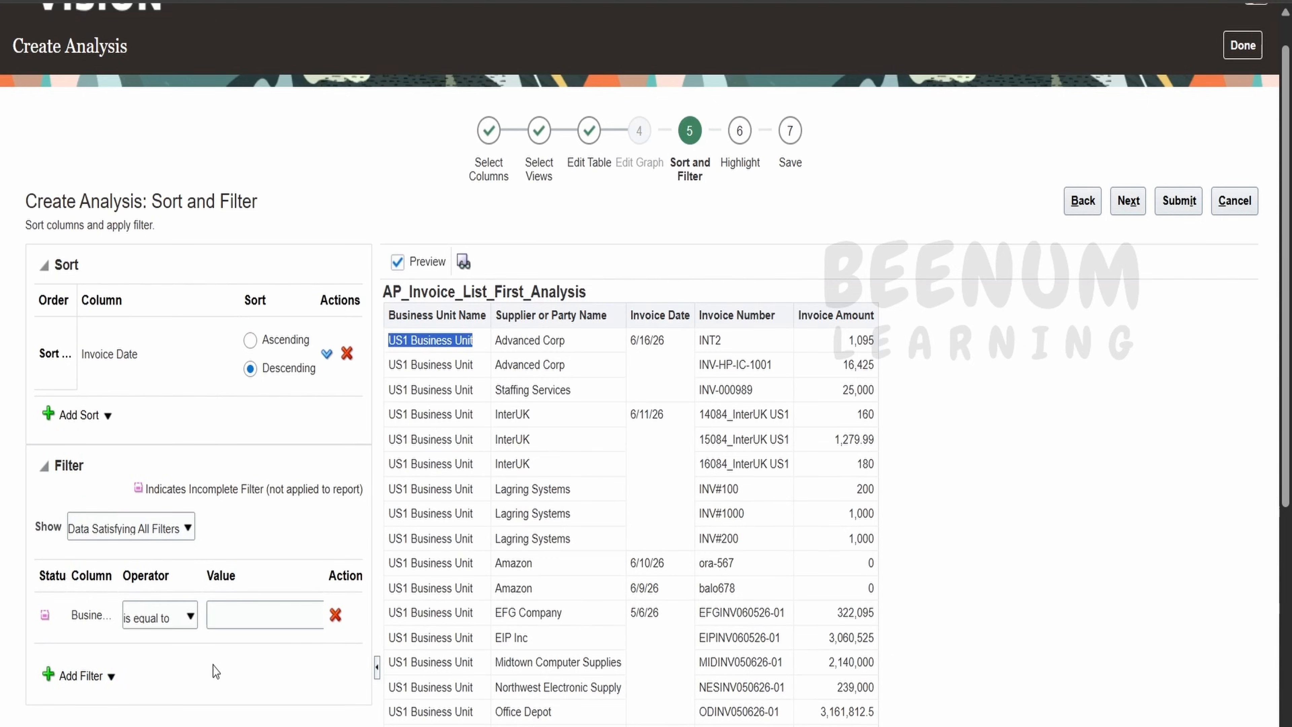
{"action": "left_click", "coordinate": [238, 617]}
{"action": "key", "text": "ctrl+v"}
{"action": "left_click", "coordinate": [226, 688]}
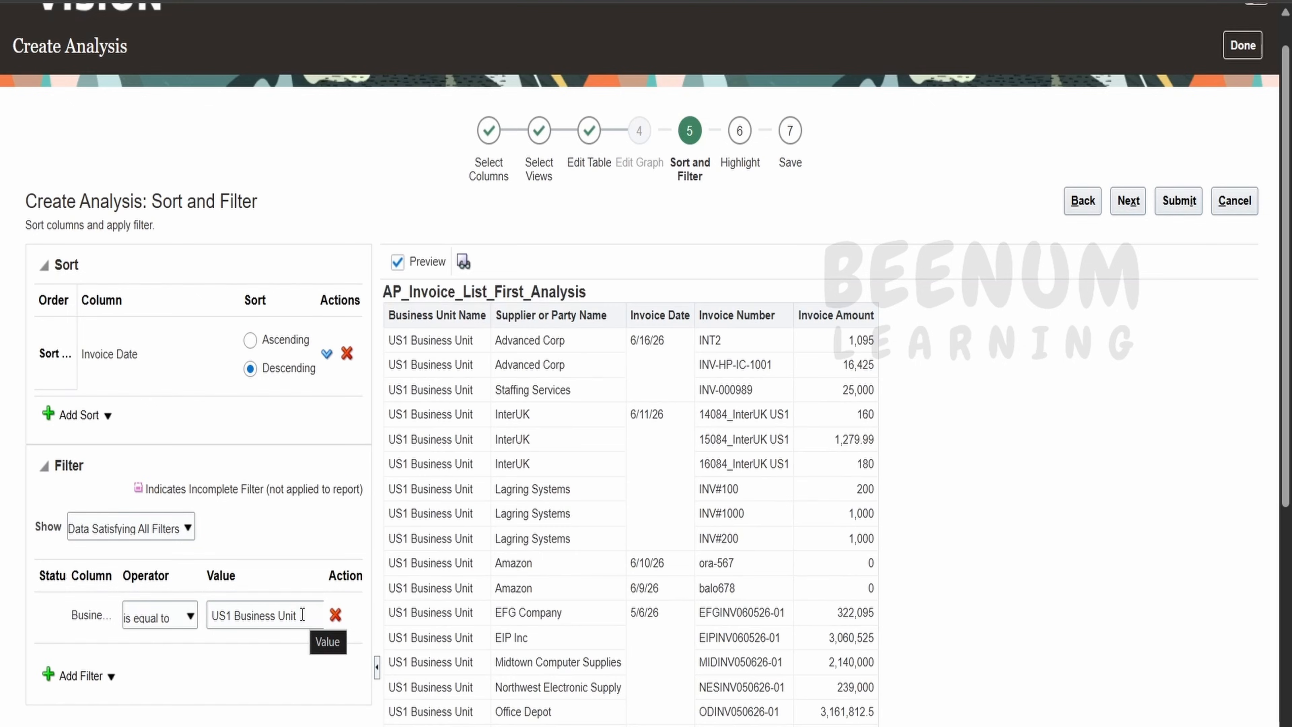
{"action": "left_click", "coordinate": [302, 615]}
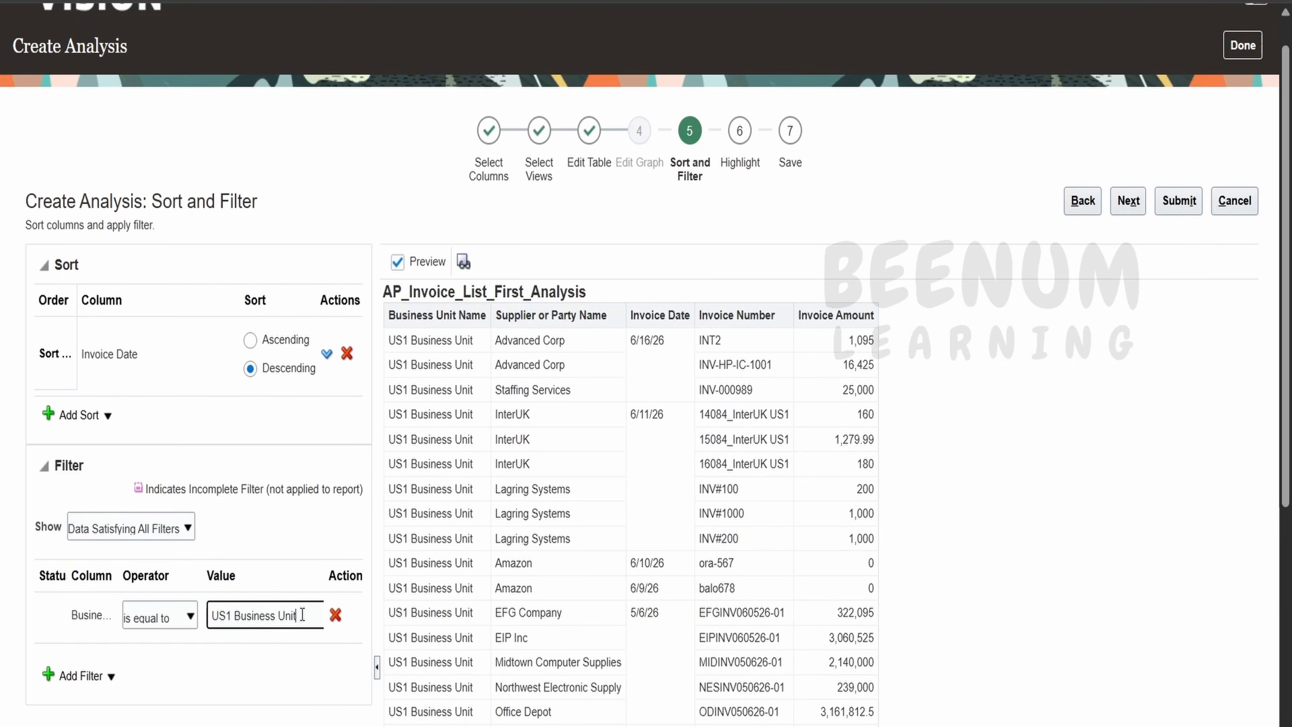
{"action": "left_click", "coordinate": [285, 683]}
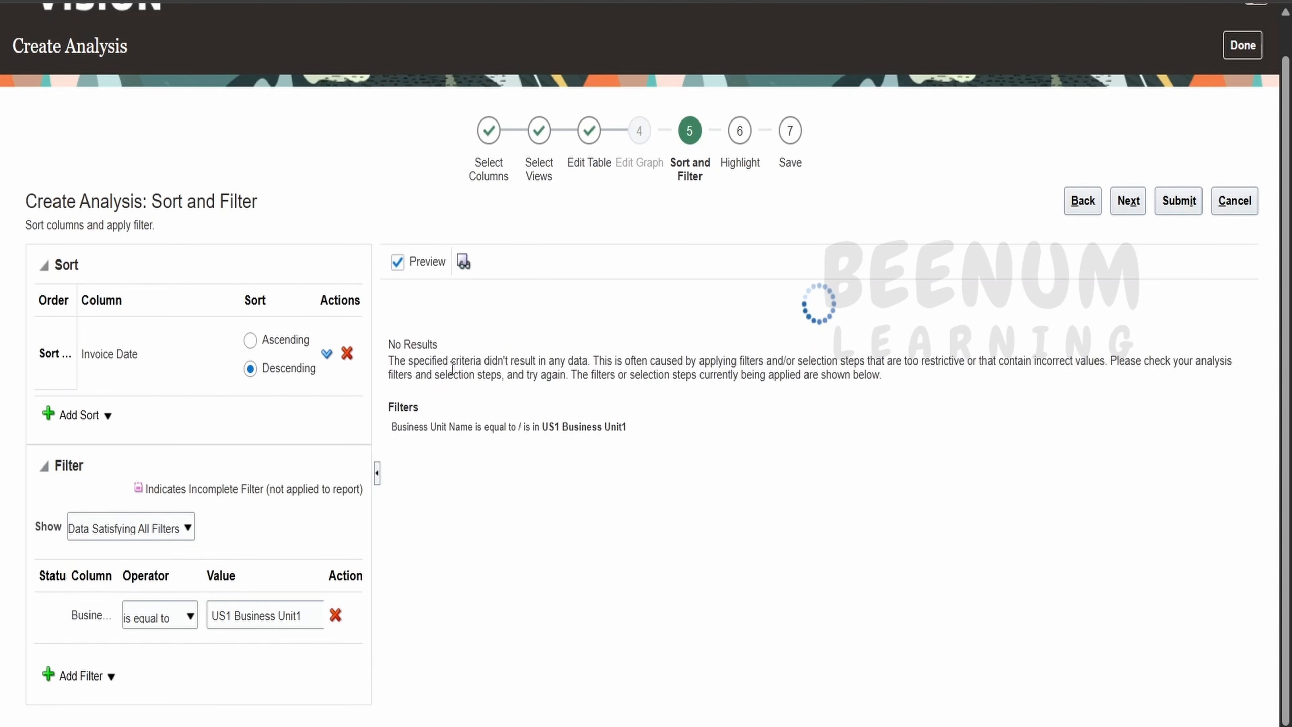
{"action": "left_click", "coordinate": [306, 616]}
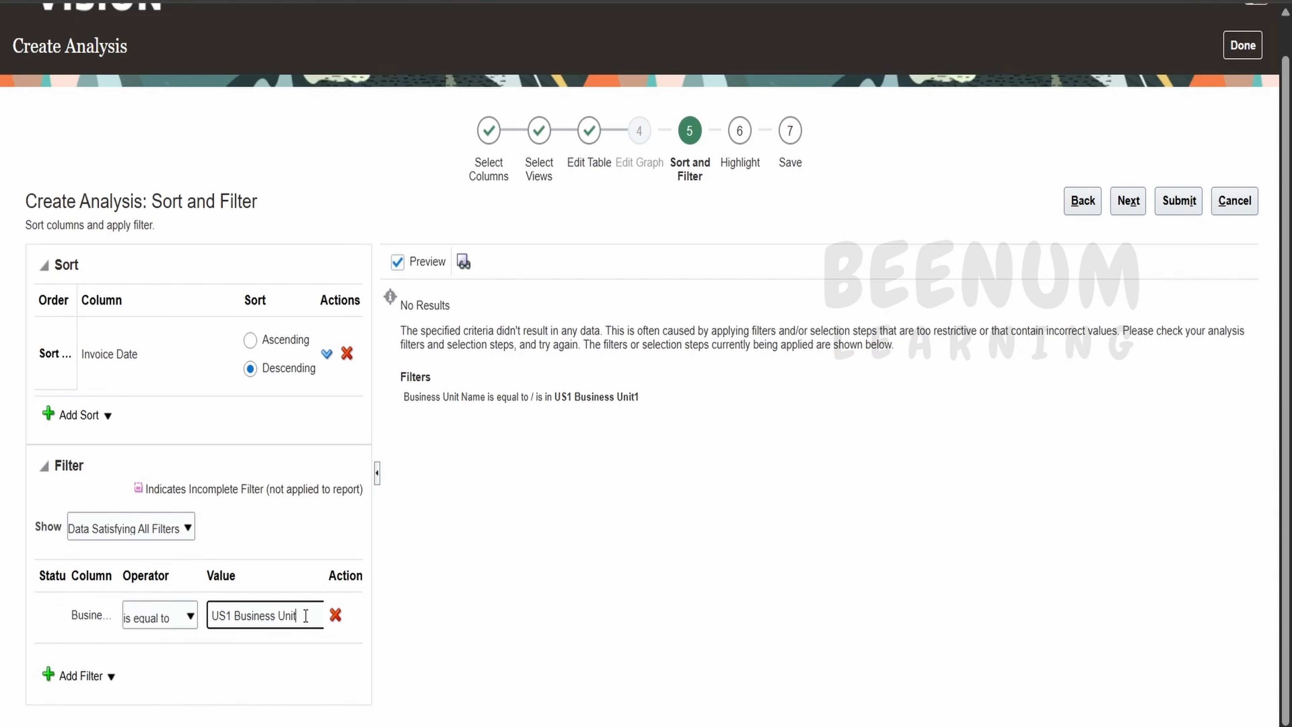
{"action": "left_click", "coordinate": [308, 690]}
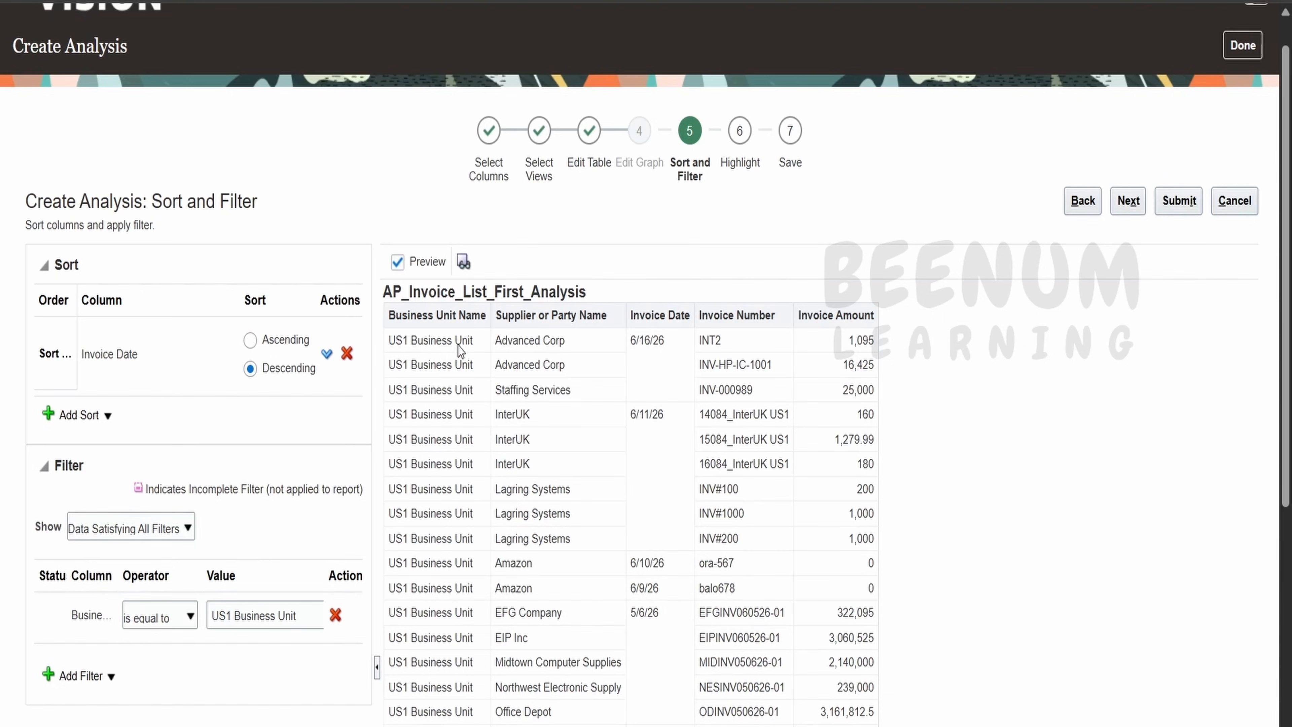
Pick Transaction Status from Invoice Details > General Information as a new filter column.
{"action": "left_click", "coordinate": [84, 676]}
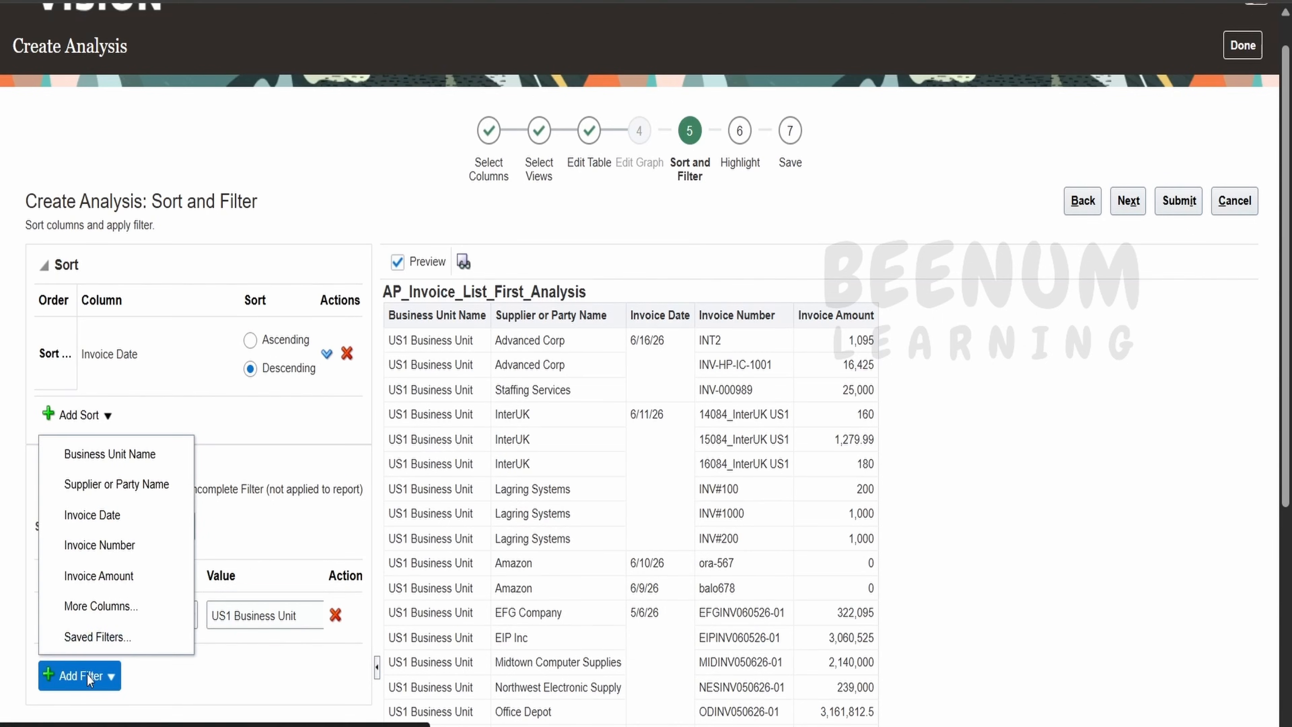
{"action": "left_click", "coordinate": [100, 605]}
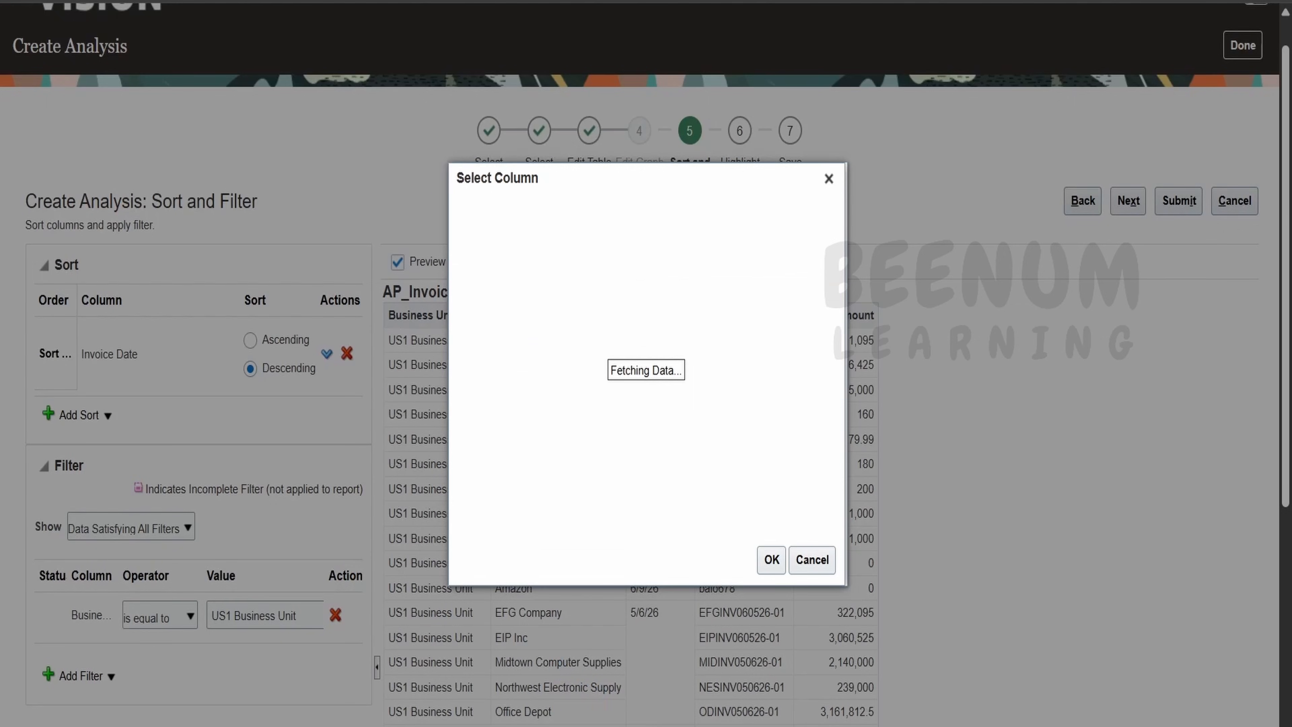
{"action": "key", "text": "alt+Tab"}
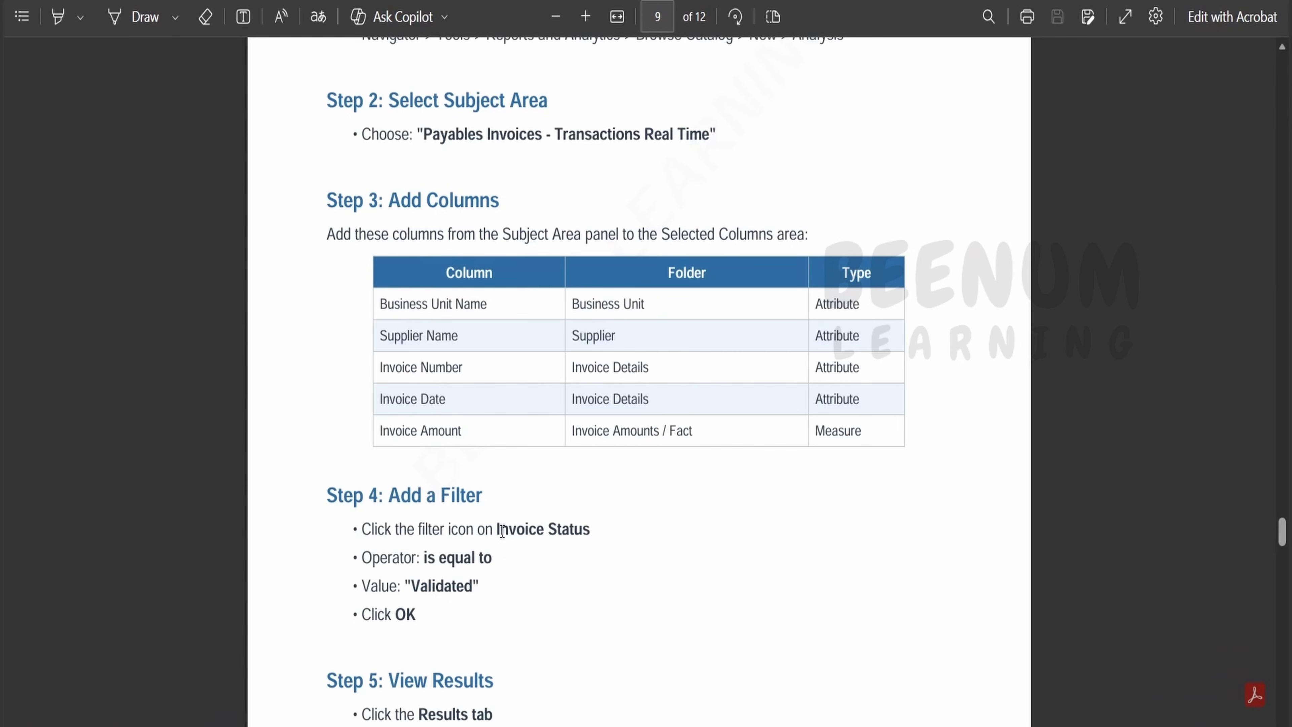
{"action": "left_click_drag", "start_coordinate": [500, 531], "coordinate": [592, 531]}
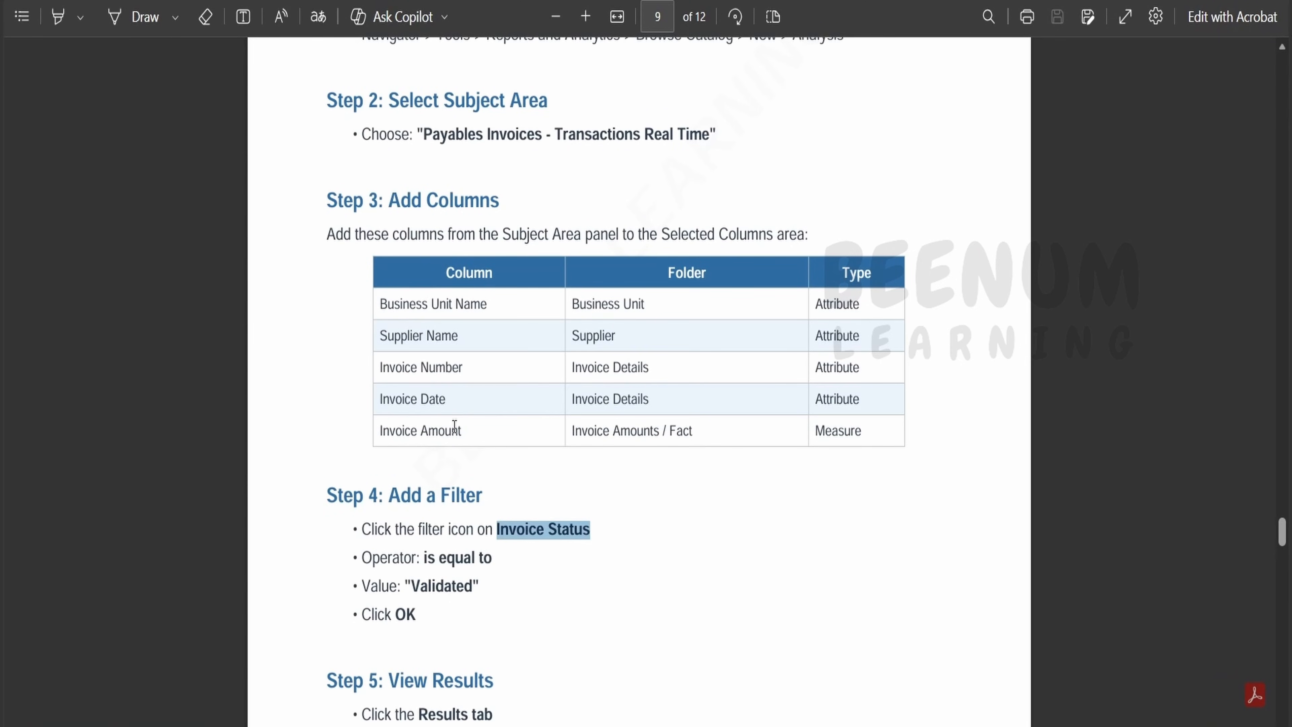
{"action": "key", "text": "alt+Tab"}
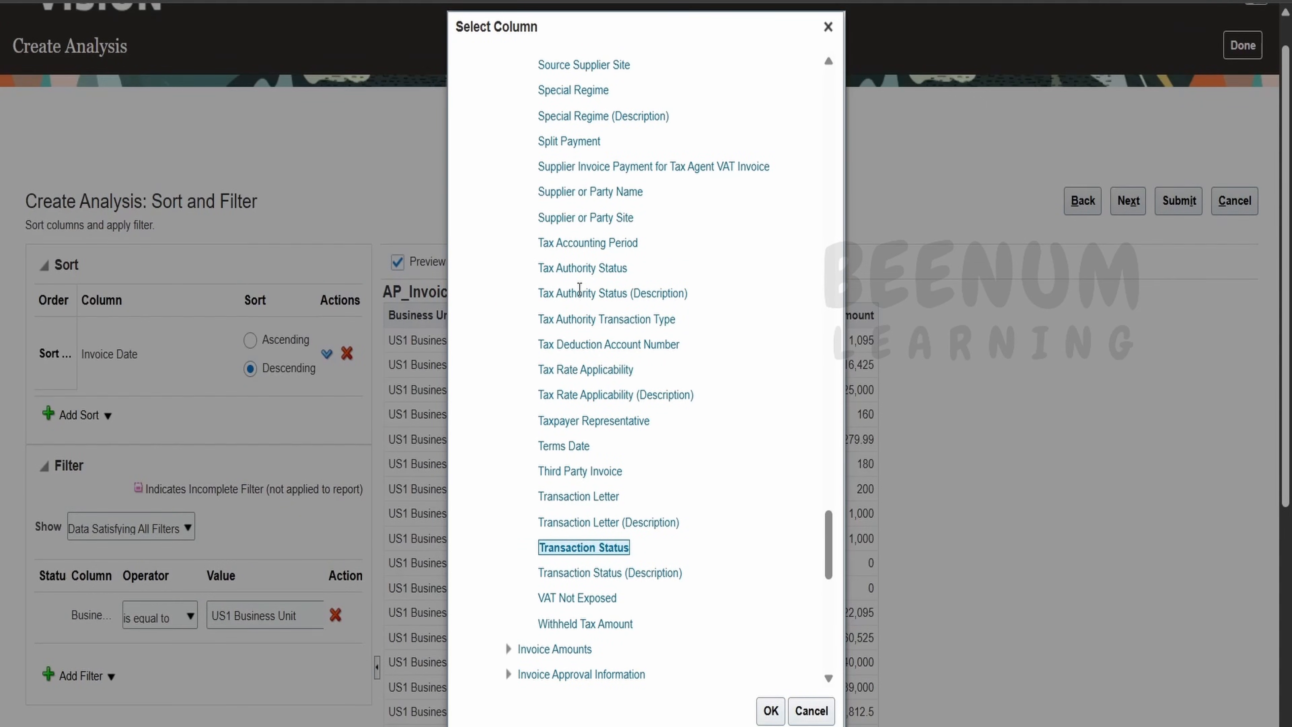
{"action": "left_click_drag", "start_coordinate": [835, 554], "coordinate": [810, 118]}
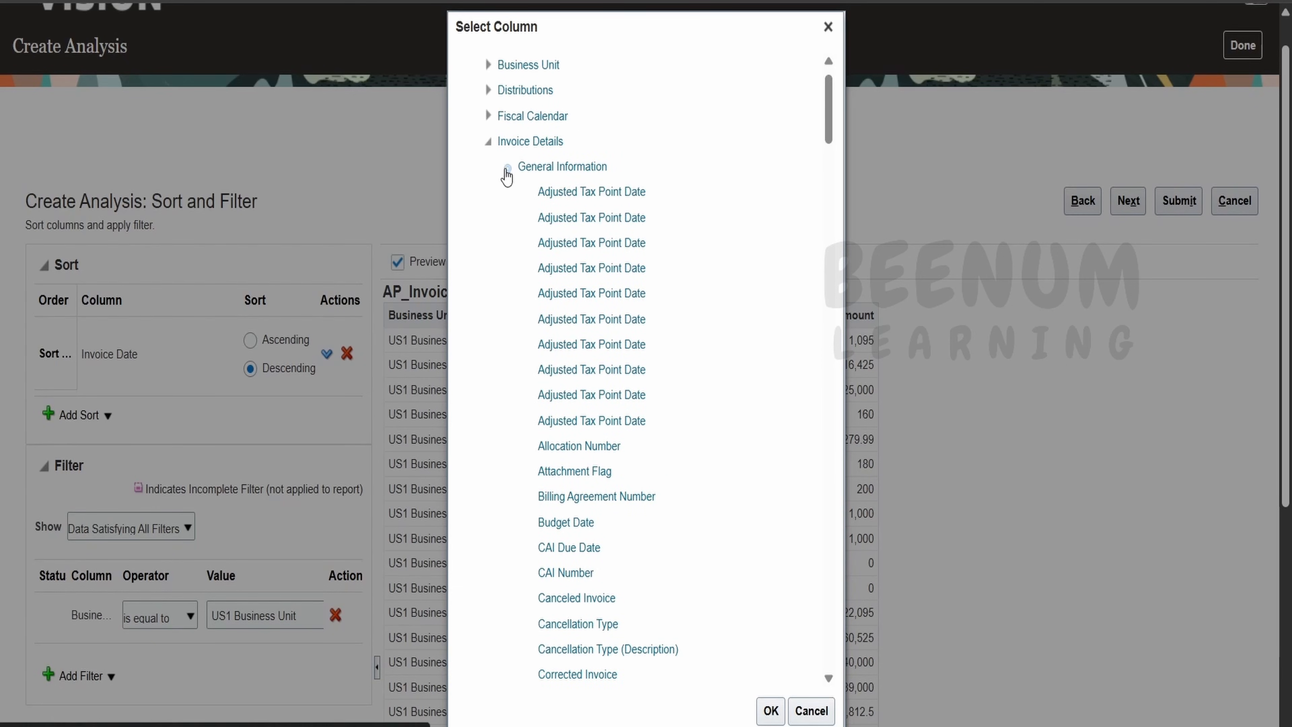
{"action": "left_click", "coordinate": [554, 168]}
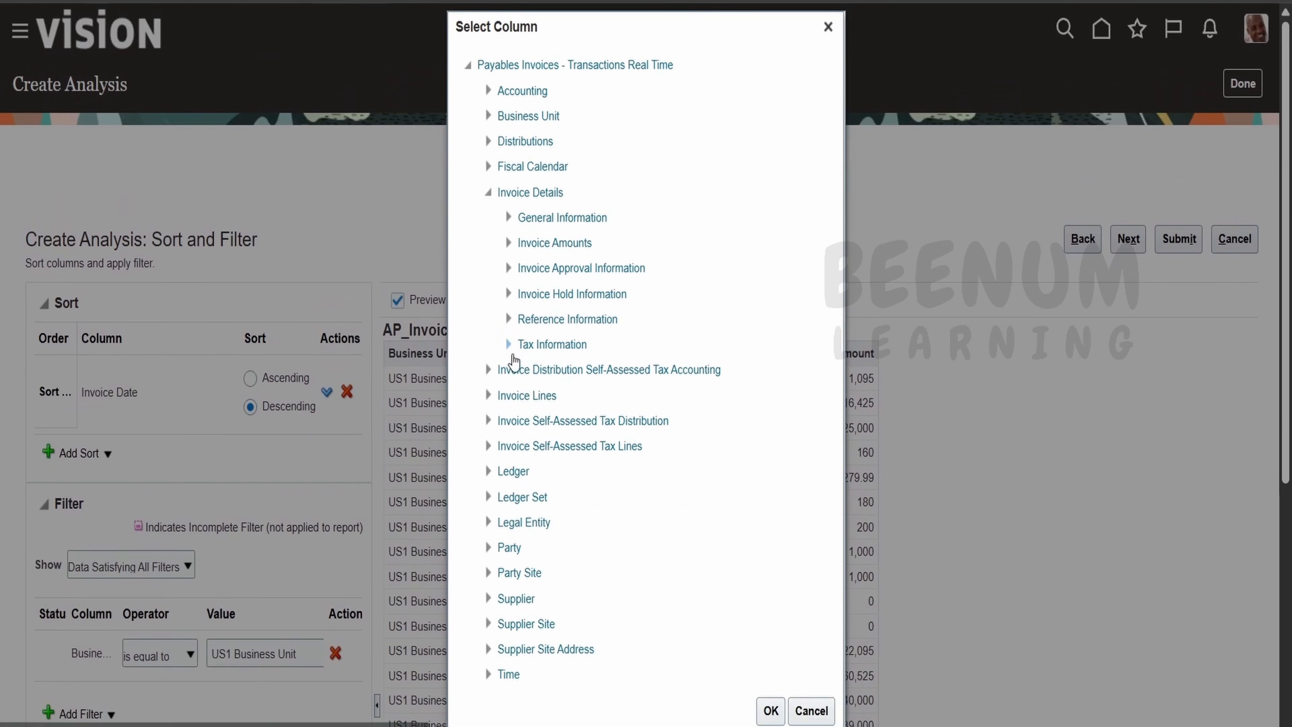
{"action": "left_click", "coordinate": [509, 216]}
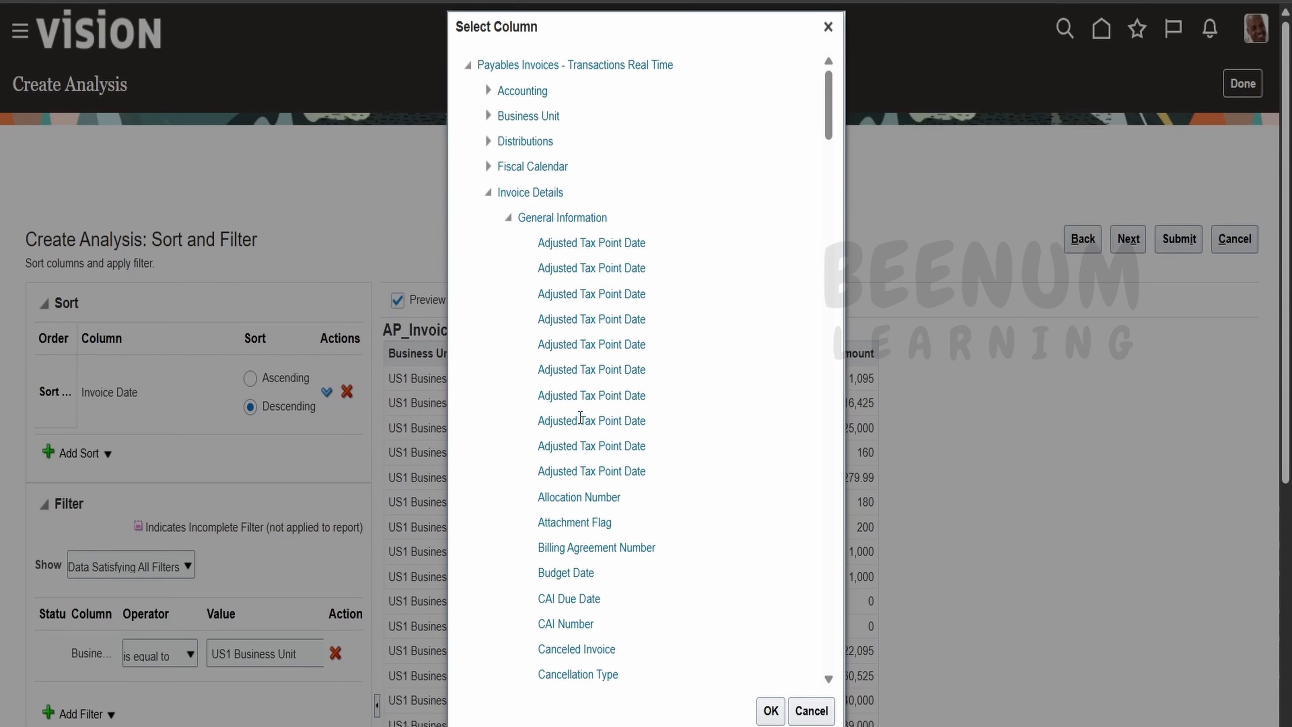
{"action": "scroll", "coordinate": [580, 422], "scroll_direction": "down", "scroll_amount": 2}
{"action": "scroll", "coordinate": [582, 432], "scroll_direction": "down", "scroll_amount": 8}
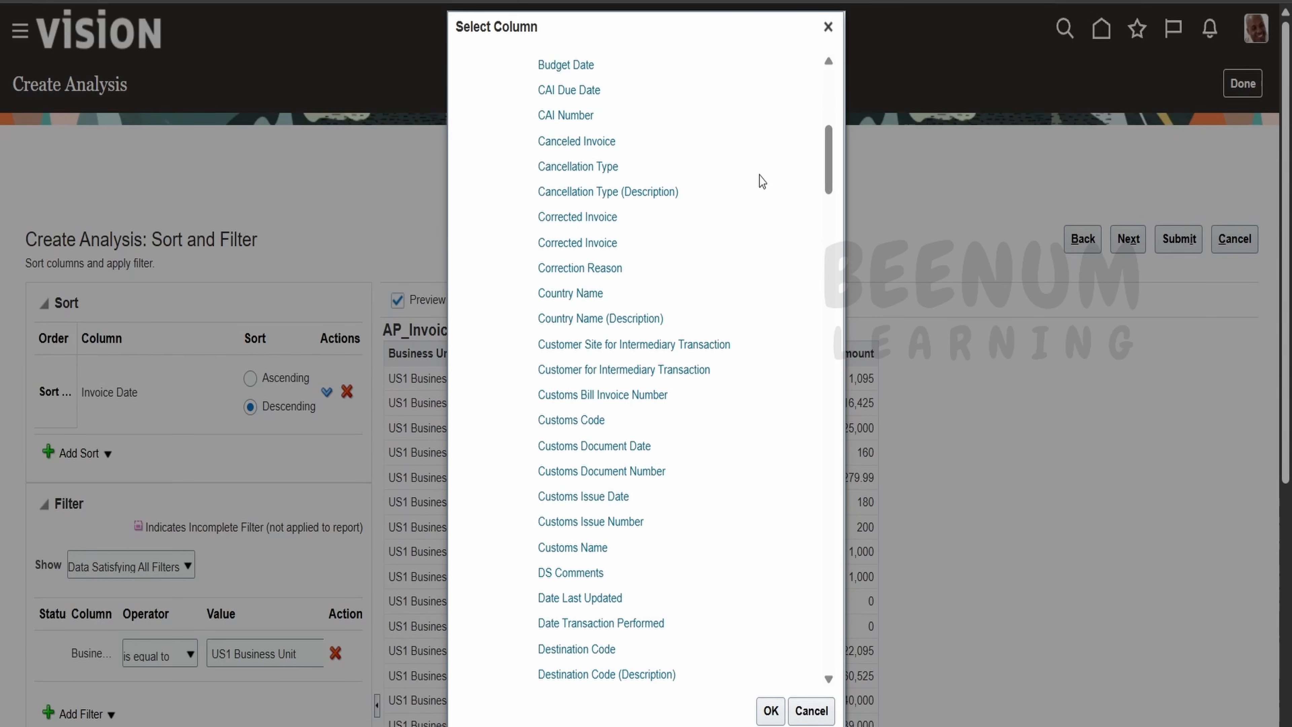
{"action": "left_click_drag", "start_coordinate": [831, 174], "coordinate": [832, 657]}
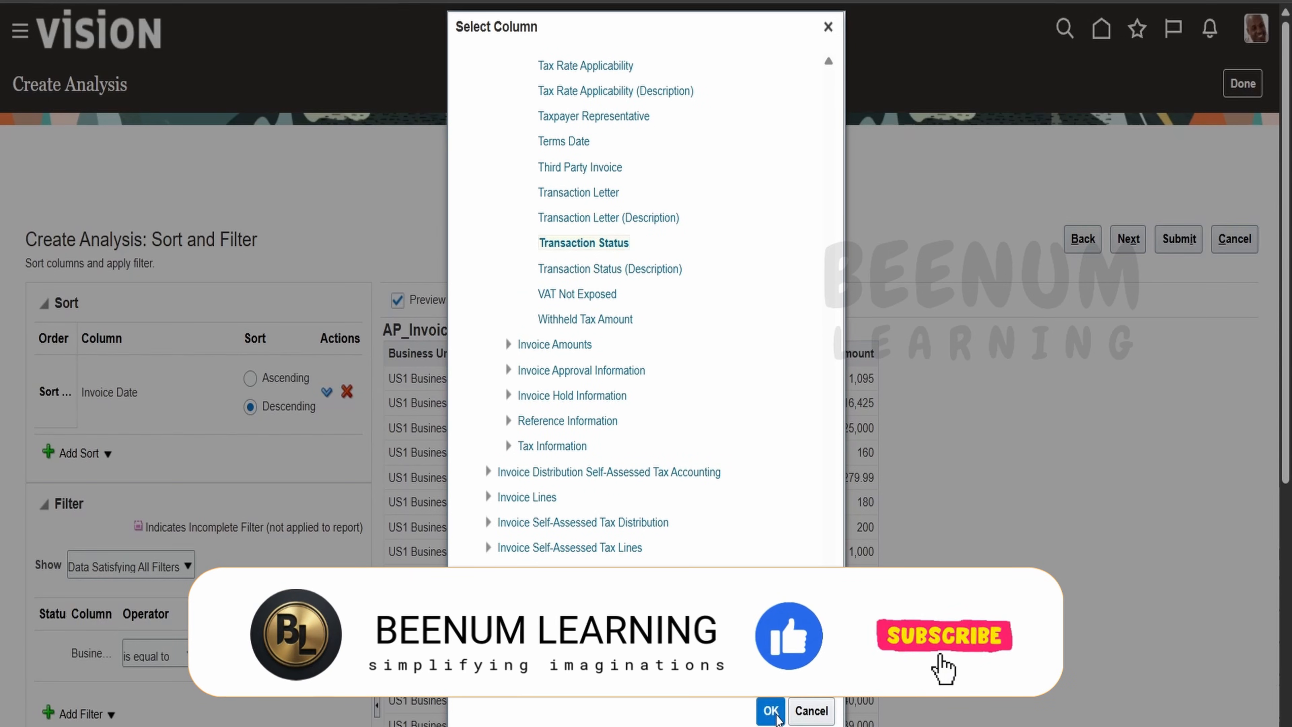
{"action": "left_click", "coordinate": [771, 711]}
Set the Transaction Status filter operator to 'is null'.
{"action": "scroll", "coordinate": [397, 509], "scroll_direction": "down", "scroll_amount": 5}
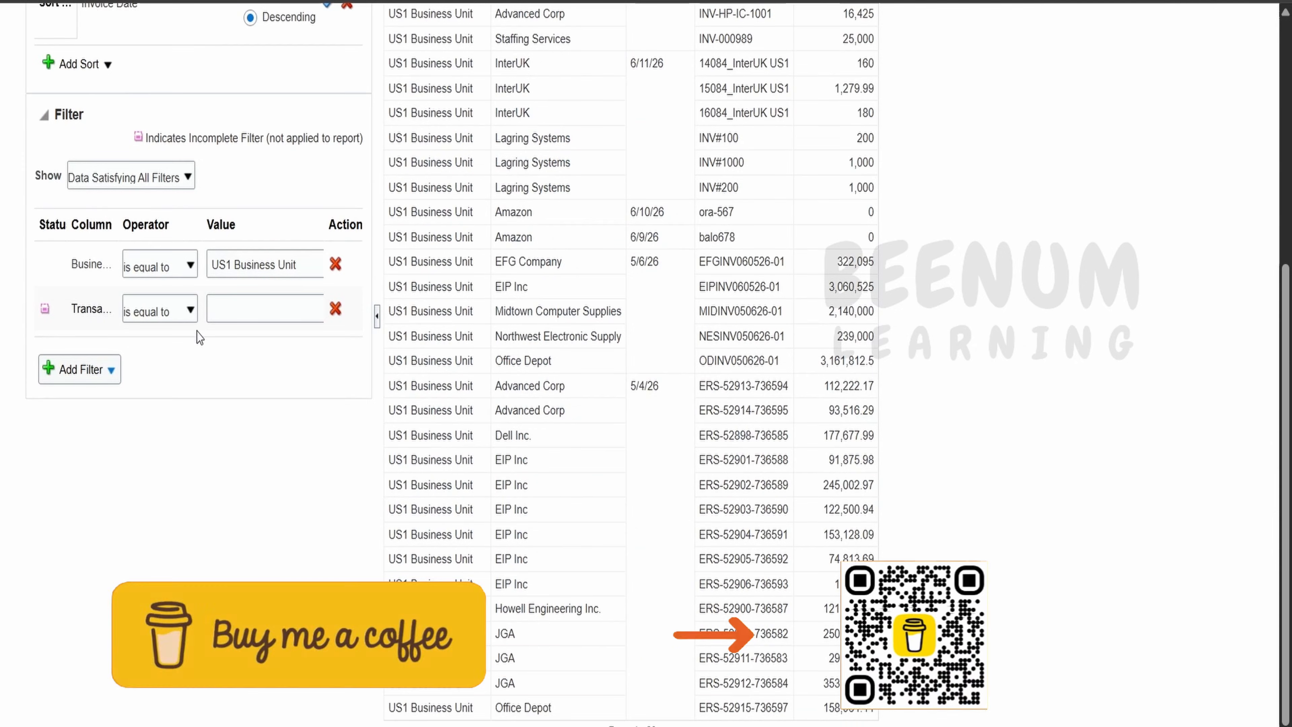
{"action": "left_click", "coordinate": [189, 309]}
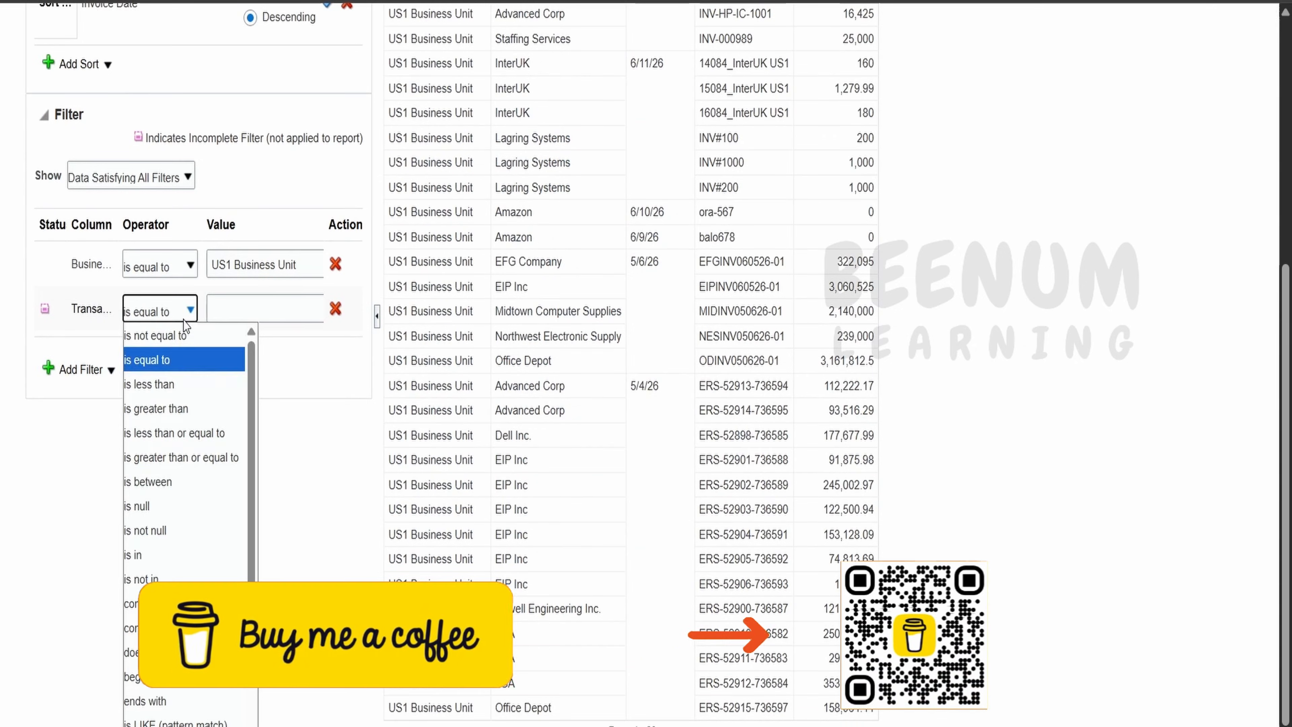
{"action": "left_click", "coordinate": [175, 504]}
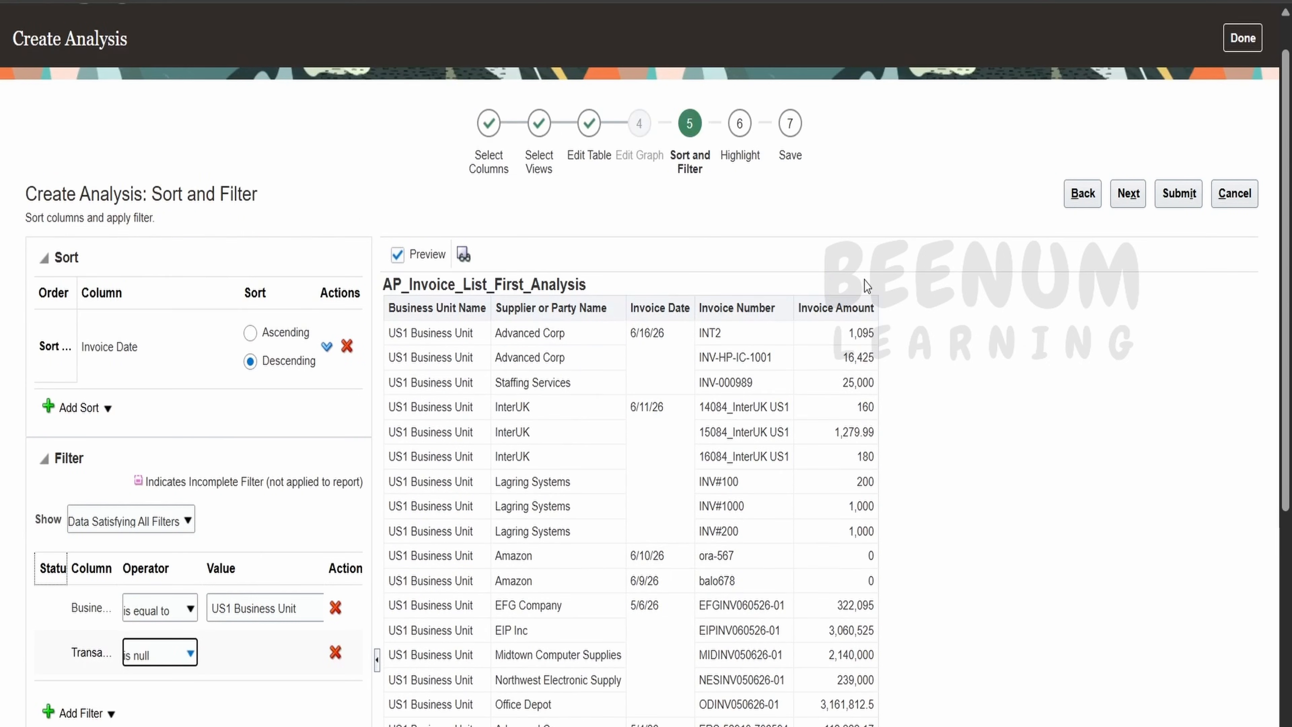
{"action": "scroll", "coordinate": [986, 424], "scroll_direction": "down", "scroll_amount": 4}
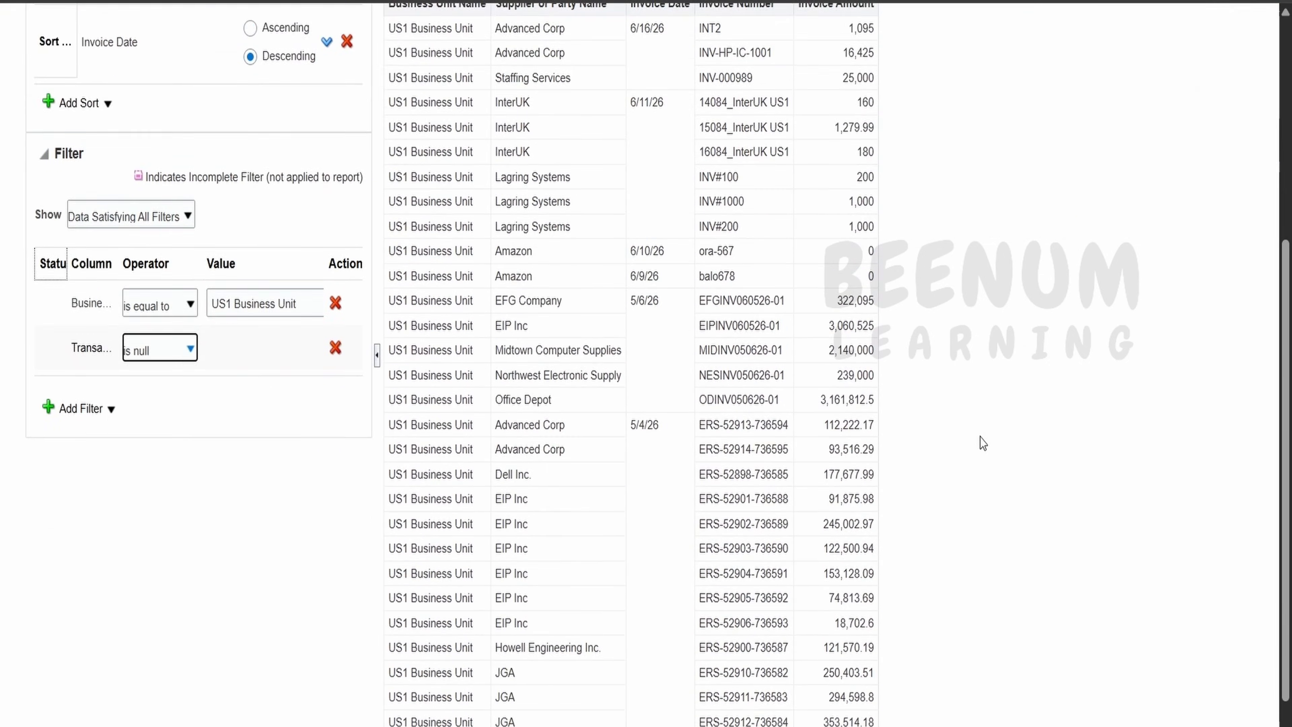
{"action": "scroll", "coordinate": [983, 443], "scroll_direction": "up", "scroll_amount": 5}
{"action": "left_click", "coordinate": [1129, 240]}
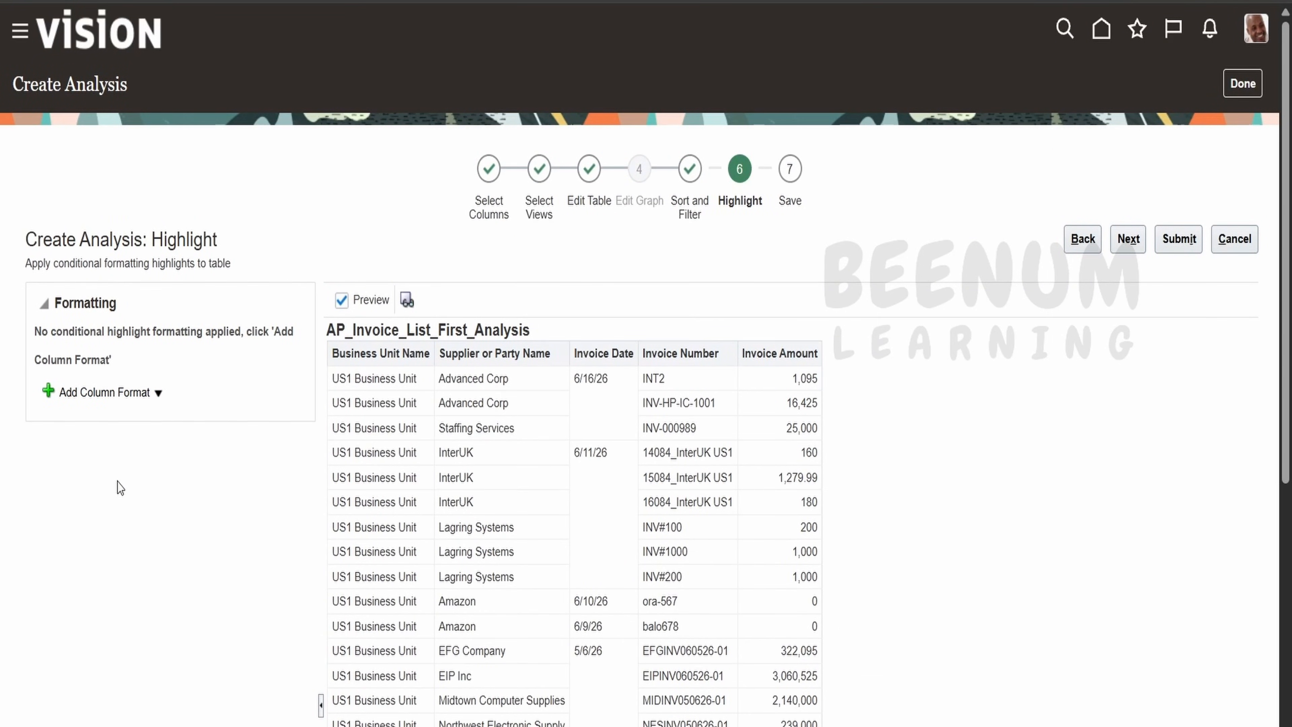
Add a conditional format on Invoice Amount with thresholds 10,000 and 50,000.
{"action": "left_click", "coordinate": [128, 395]}
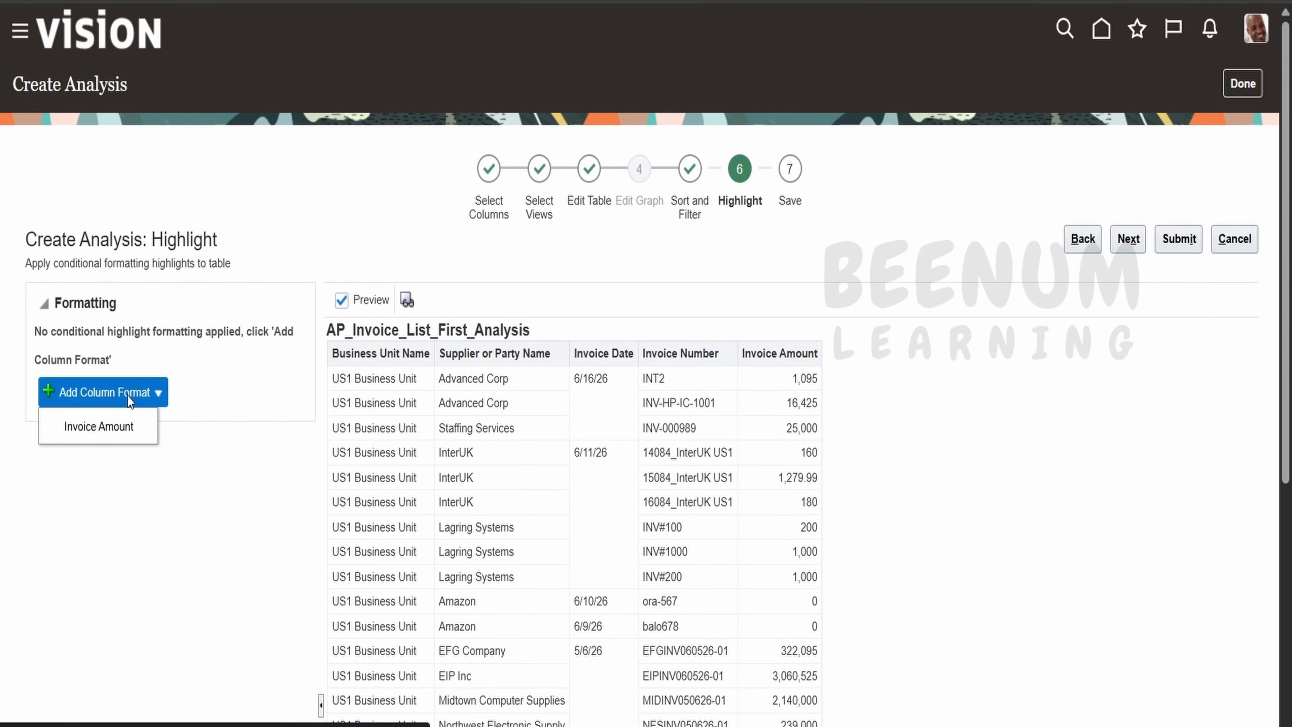
{"action": "left_click", "coordinate": [209, 468]}
{"action": "left_click", "coordinate": [104, 393]}
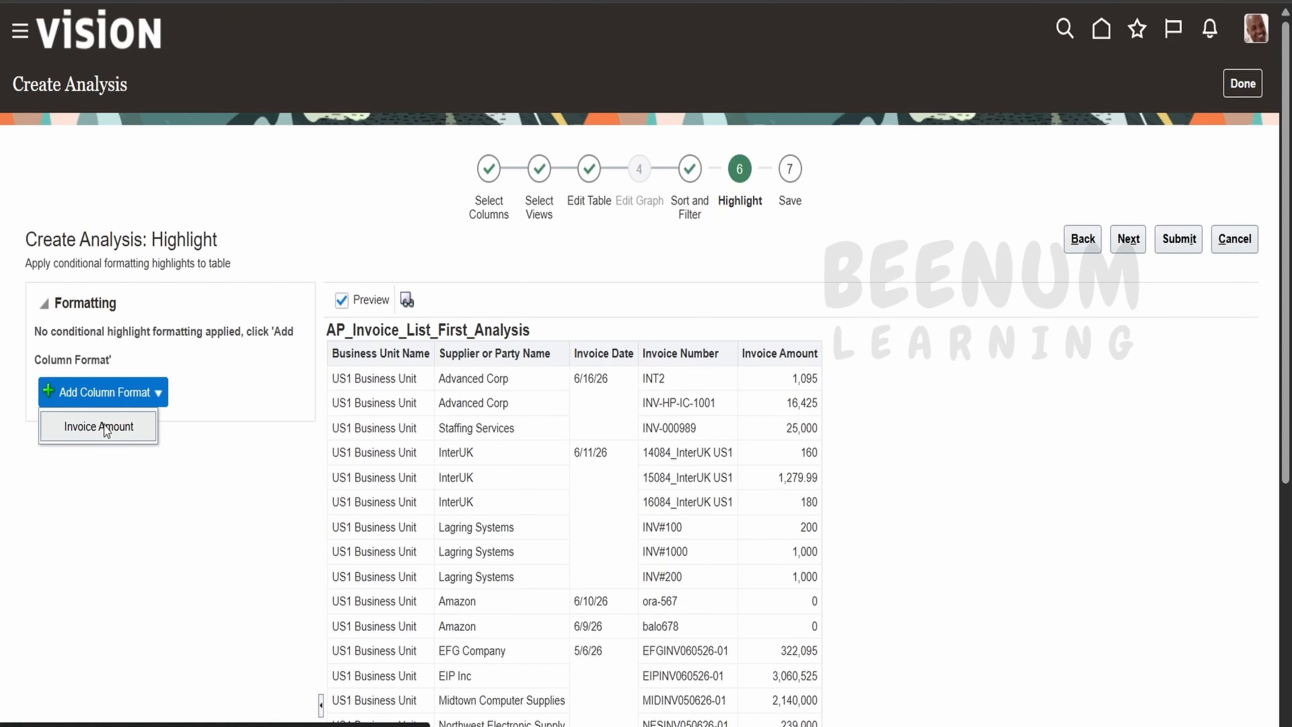
{"action": "left_click", "coordinate": [143, 430]}
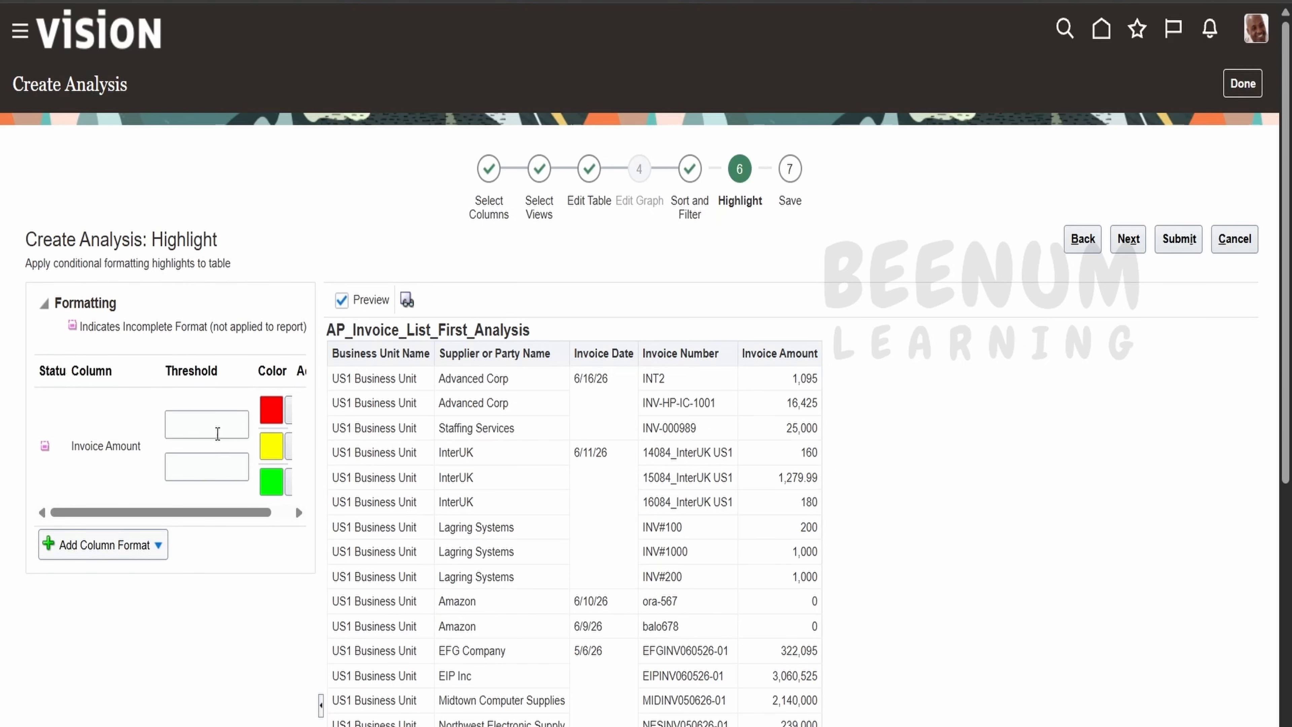
{"action": "left_click", "coordinate": [217, 430]}
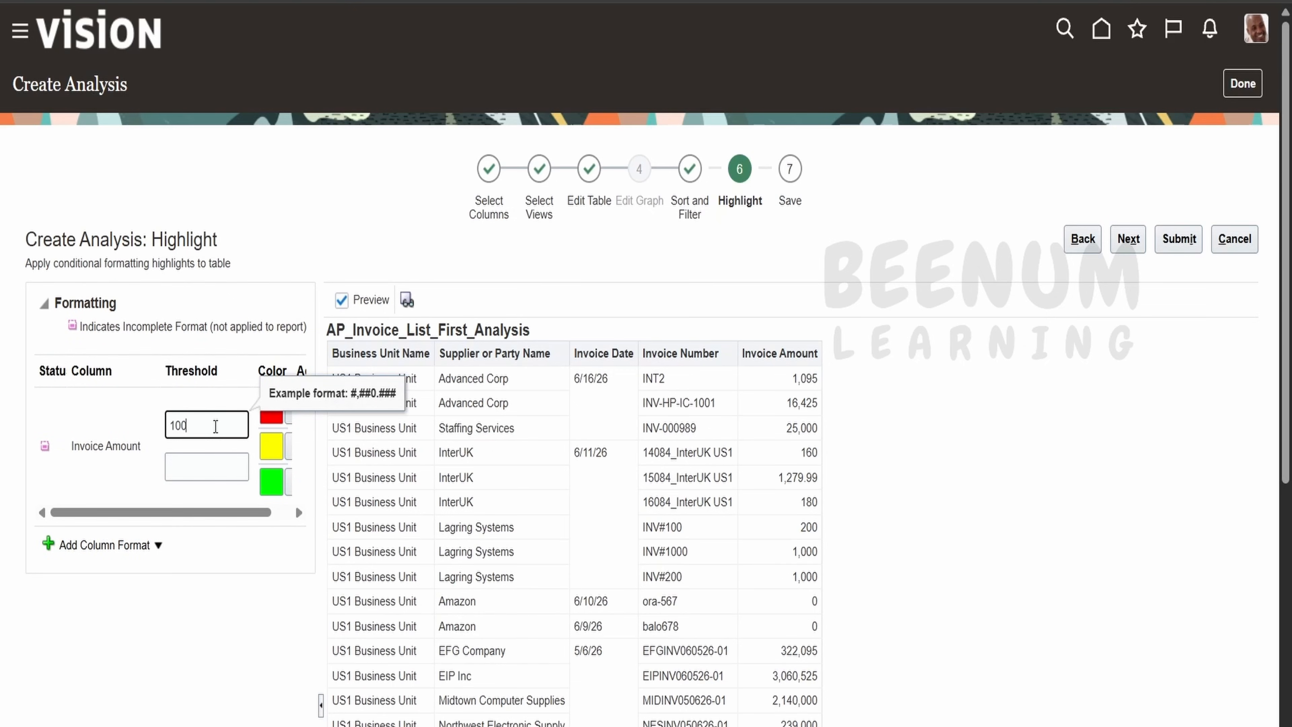
{"action": "left_click", "coordinate": [213, 470]}
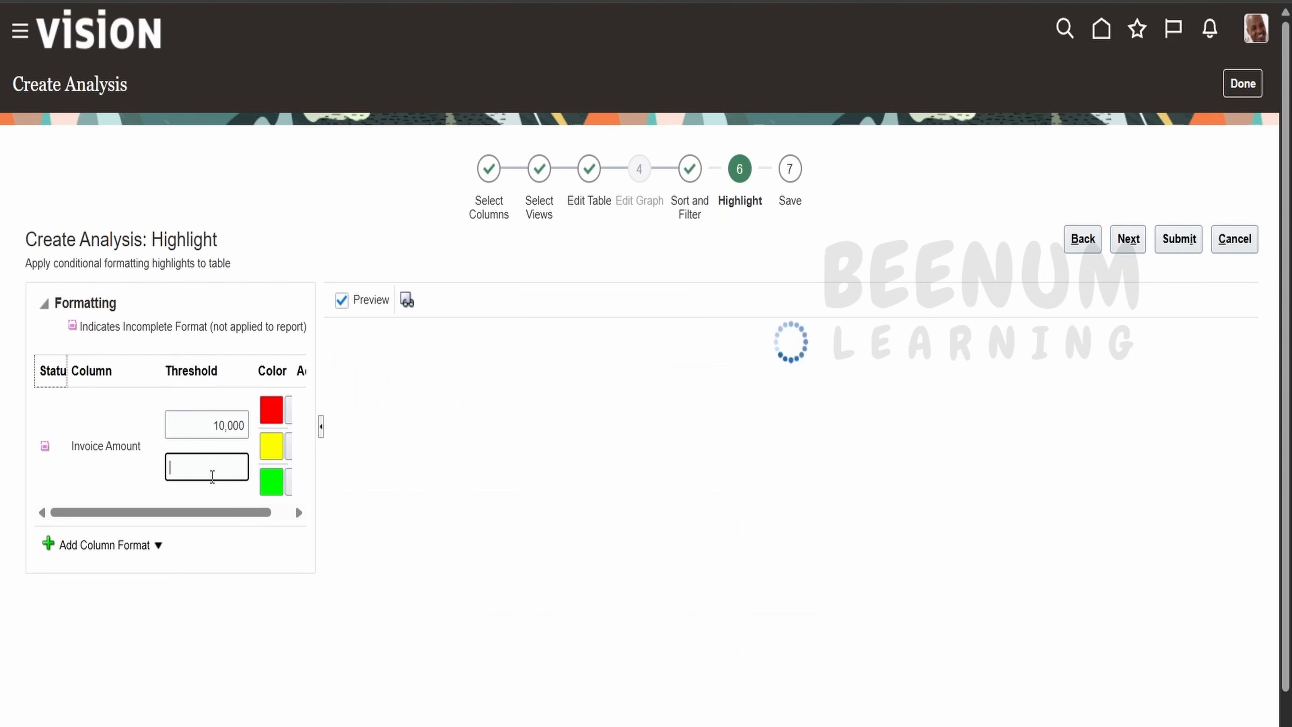
{"action": "type", "text": "50000"}
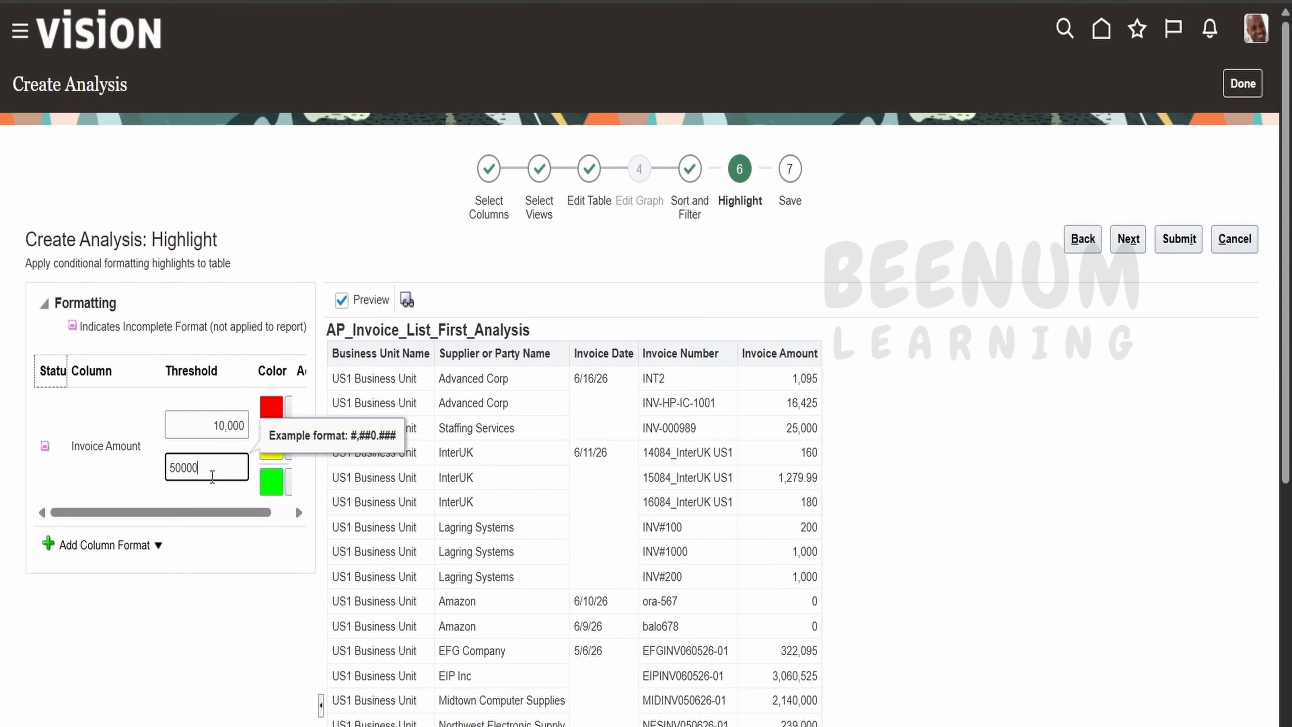
{"action": "left_click", "coordinate": [235, 595]}
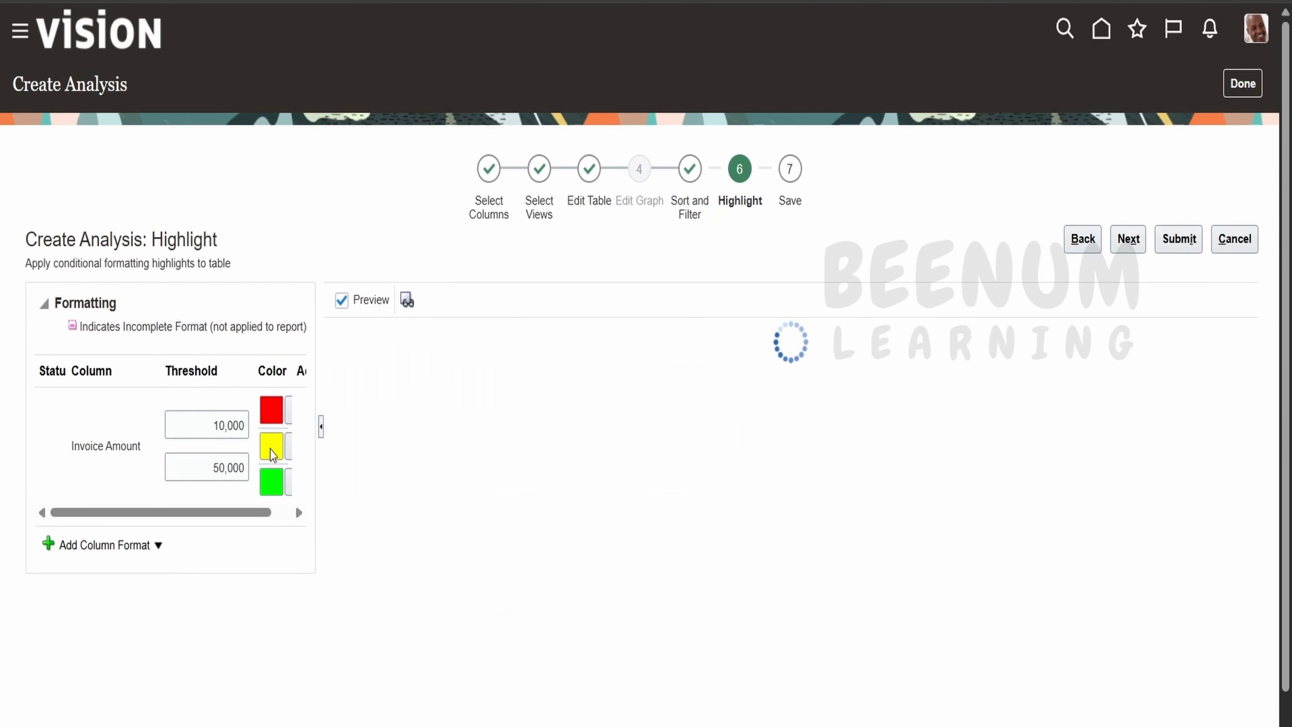
Colour amounts under 10,000 white, the middle band yellow, and amounts above 50,000 red.
{"action": "left_click", "coordinate": [287, 452]}
{"action": "left_click", "coordinate": [288, 453]}
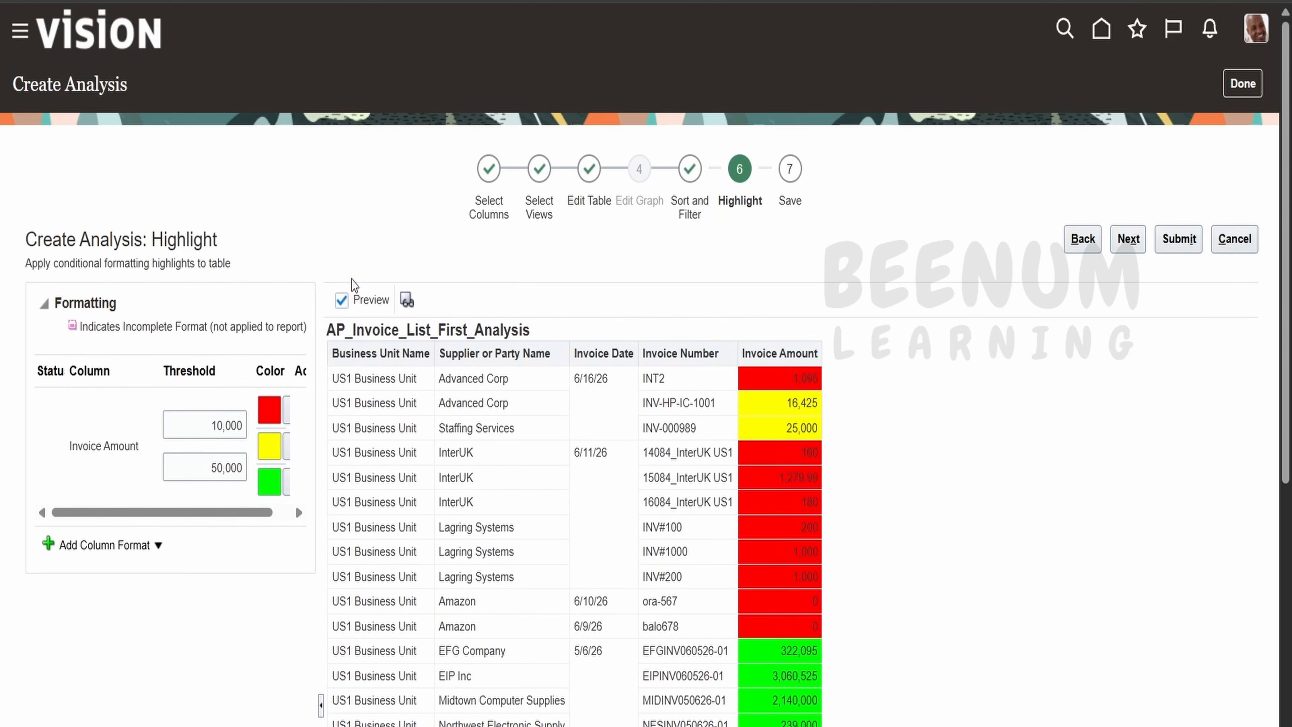
{"action": "left_click", "coordinate": [288, 410]}
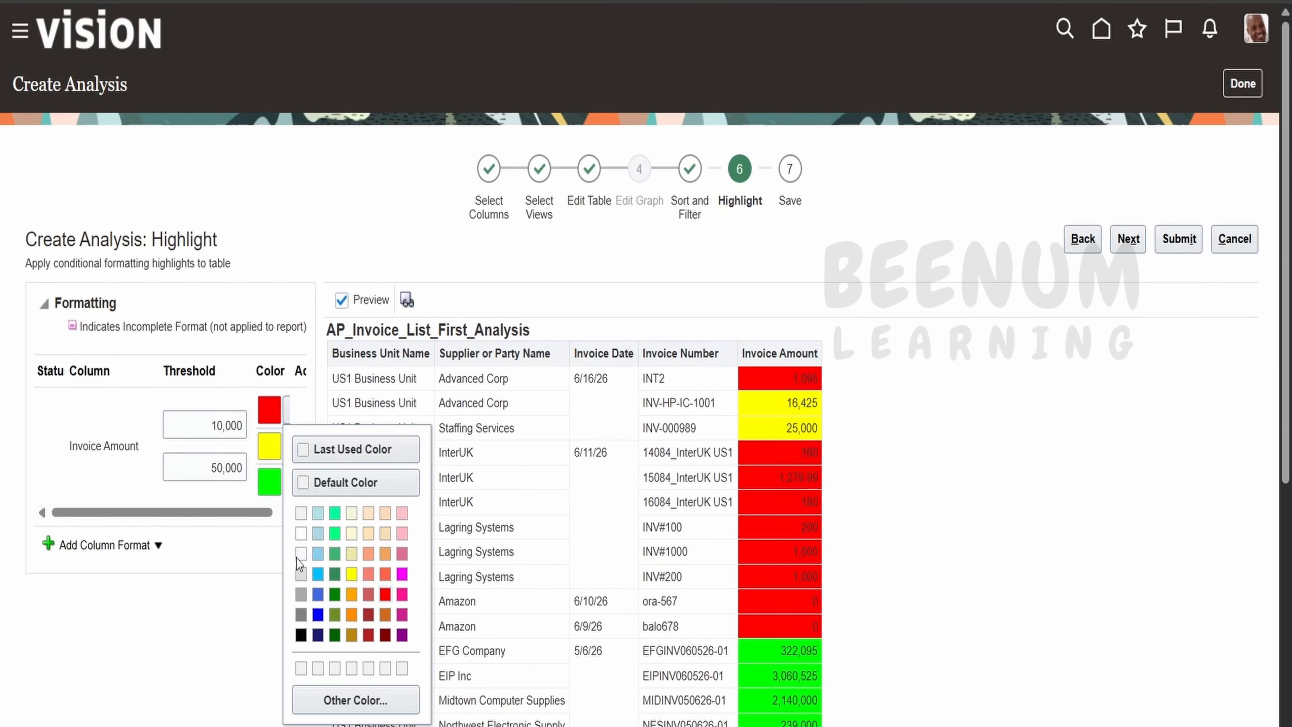
{"action": "left_click", "coordinate": [301, 533]}
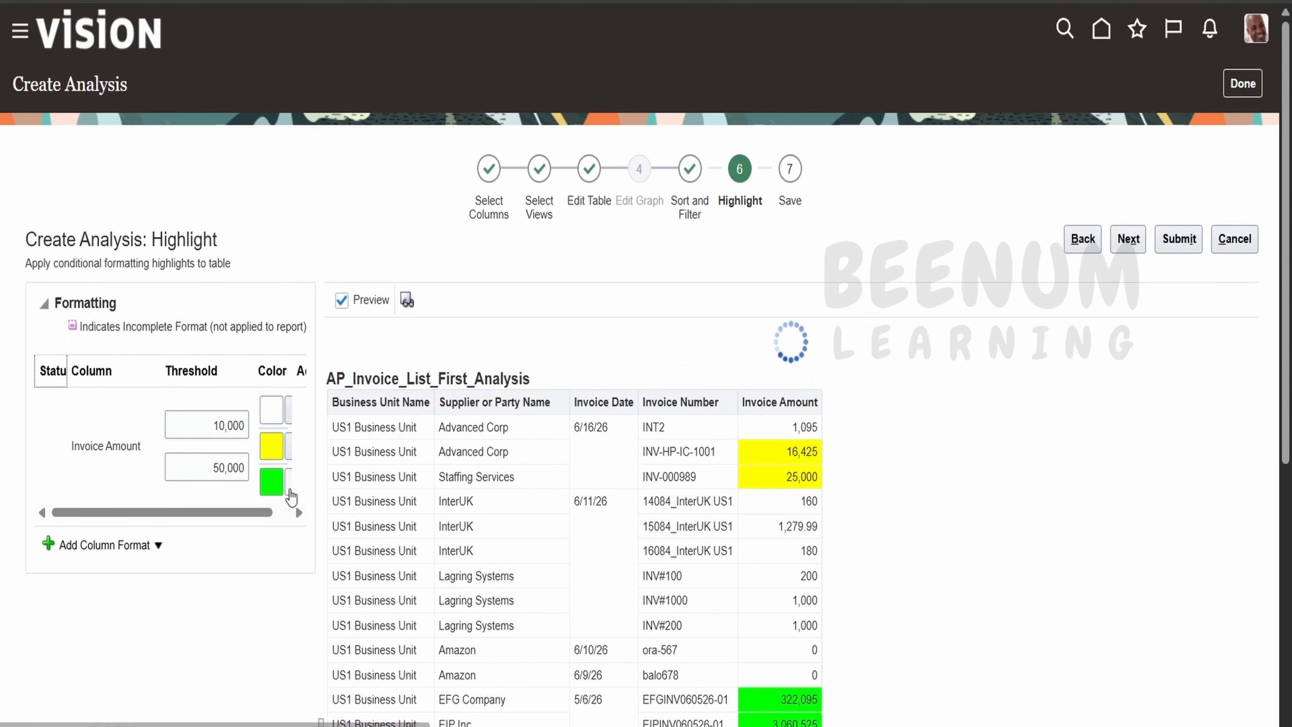
{"action": "left_click", "coordinate": [287, 480]}
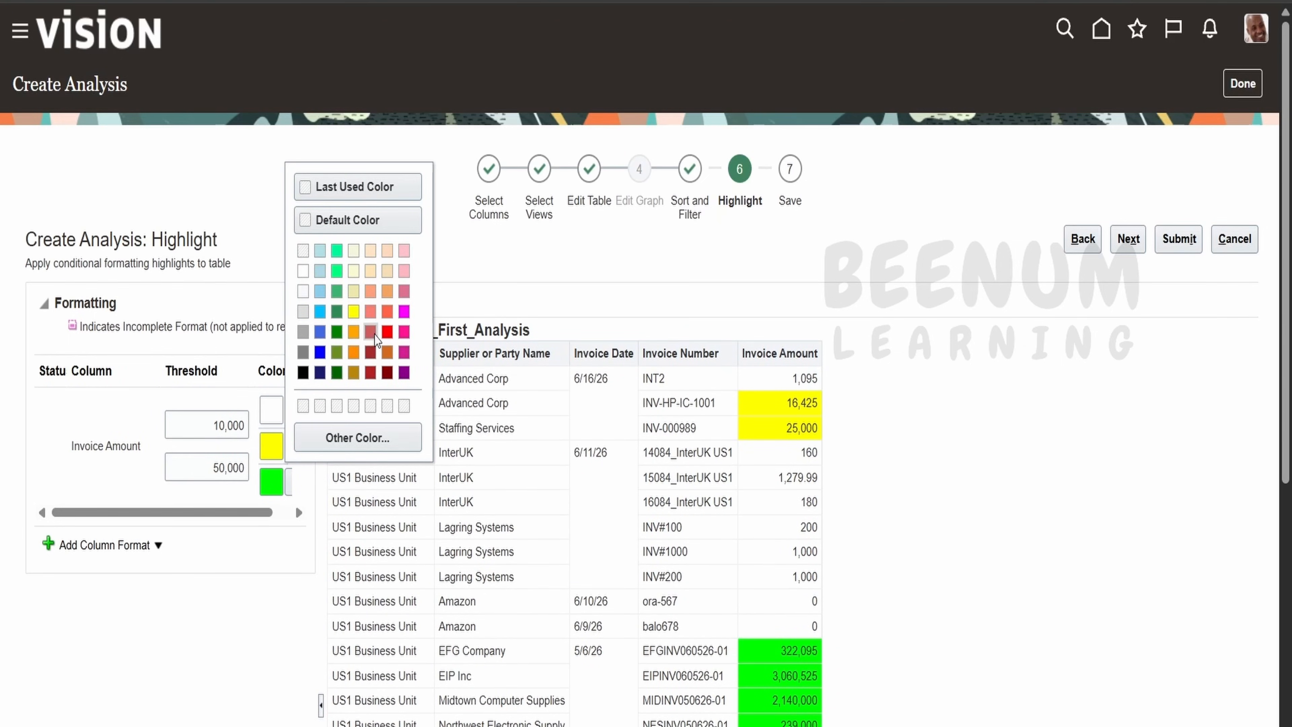
{"action": "left_click", "coordinate": [247, 533]}
Review the highlighted Invoice Amount values in the preview table.
{"action": "scroll", "coordinate": [950, 329], "scroll_direction": "down", "scroll_amount": 4}
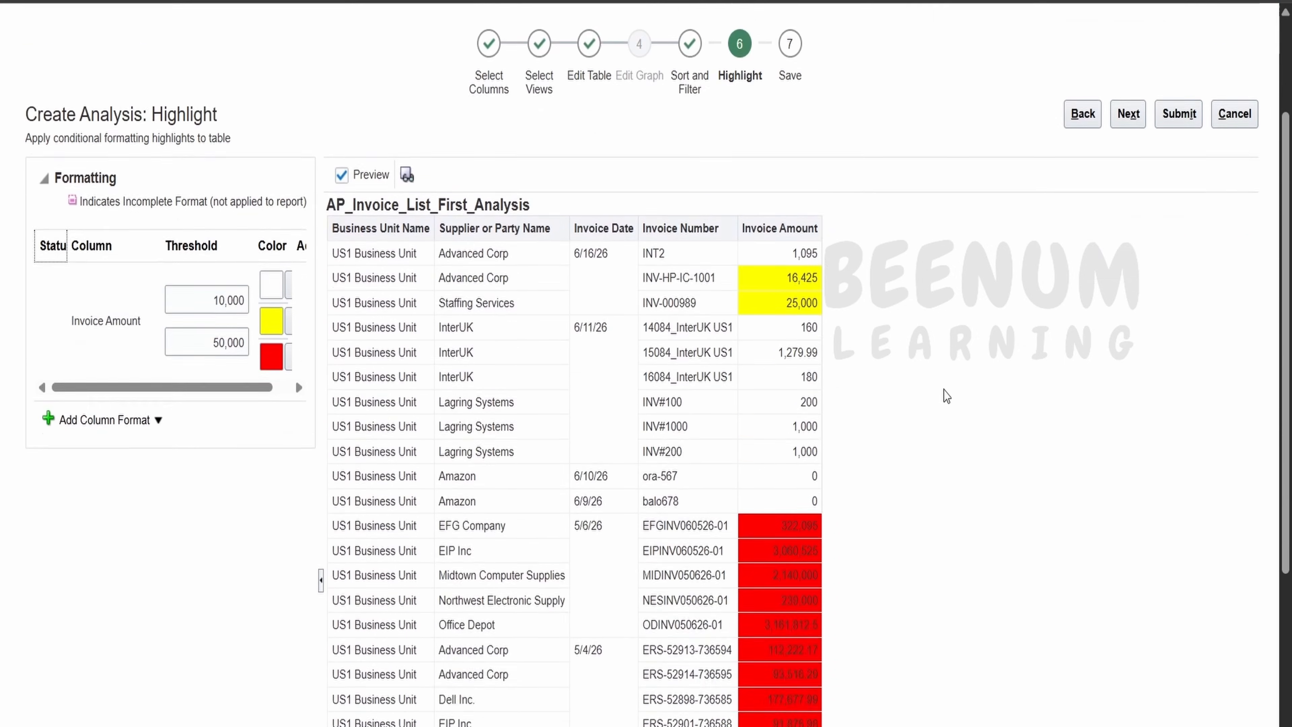
{"action": "left_click_drag", "start_coordinate": [769, 248], "coordinate": [834, 357]}
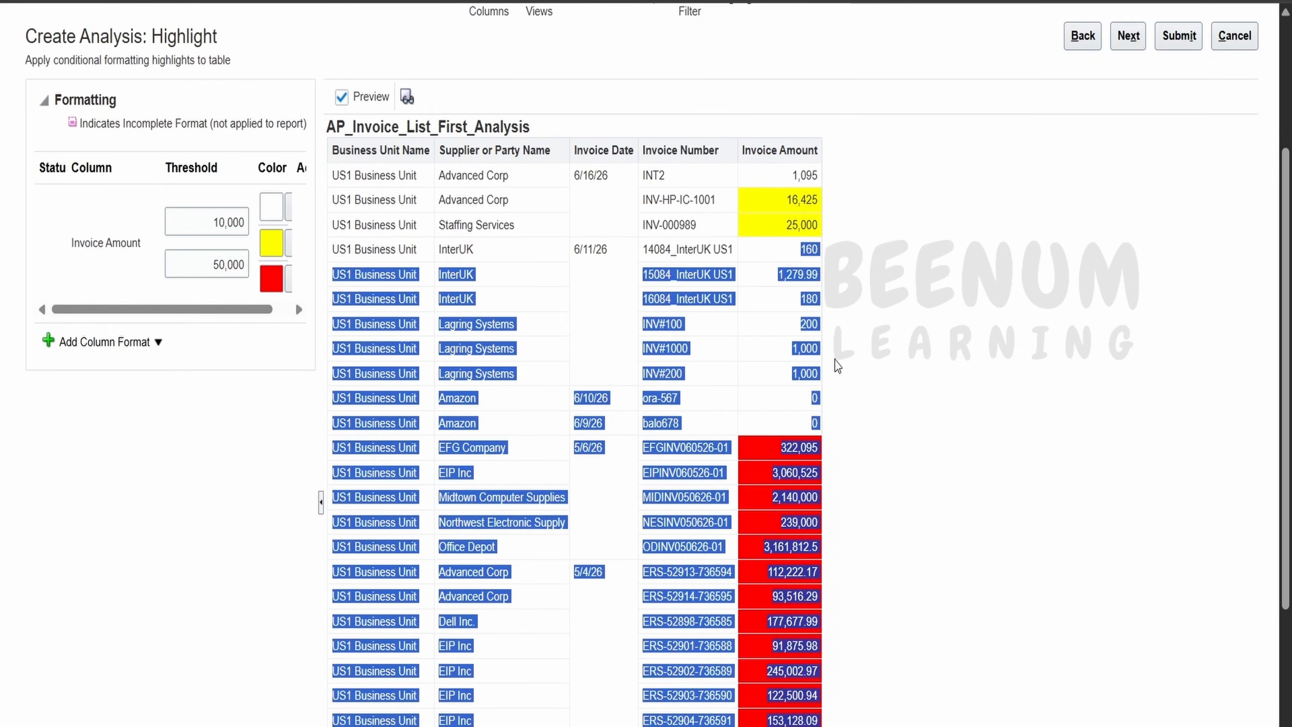
{"action": "left_click", "coordinate": [821, 419]}
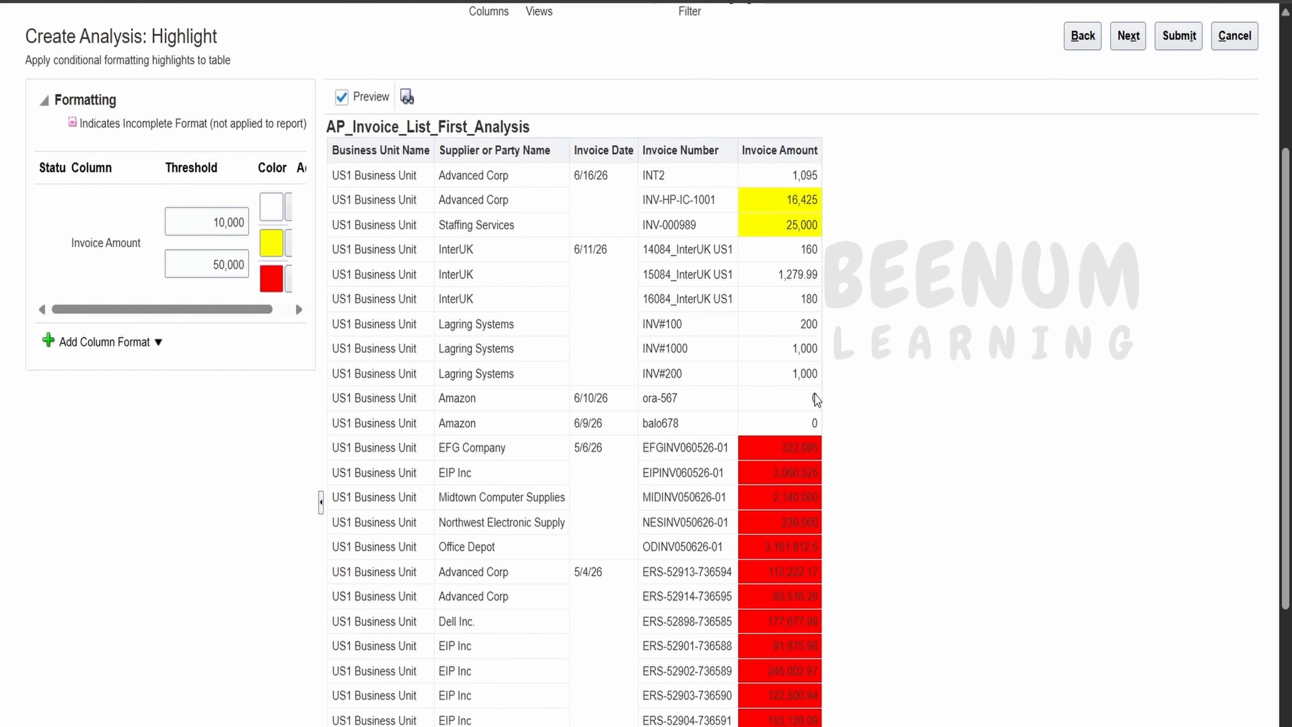
{"action": "scroll", "coordinate": [816, 399], "scroll_direction": "down", "scroll_amount": 4}
{"action": "scroll", "coordinate": [796, 392], "scroll_direction": "up", "scroll_amount": 5}
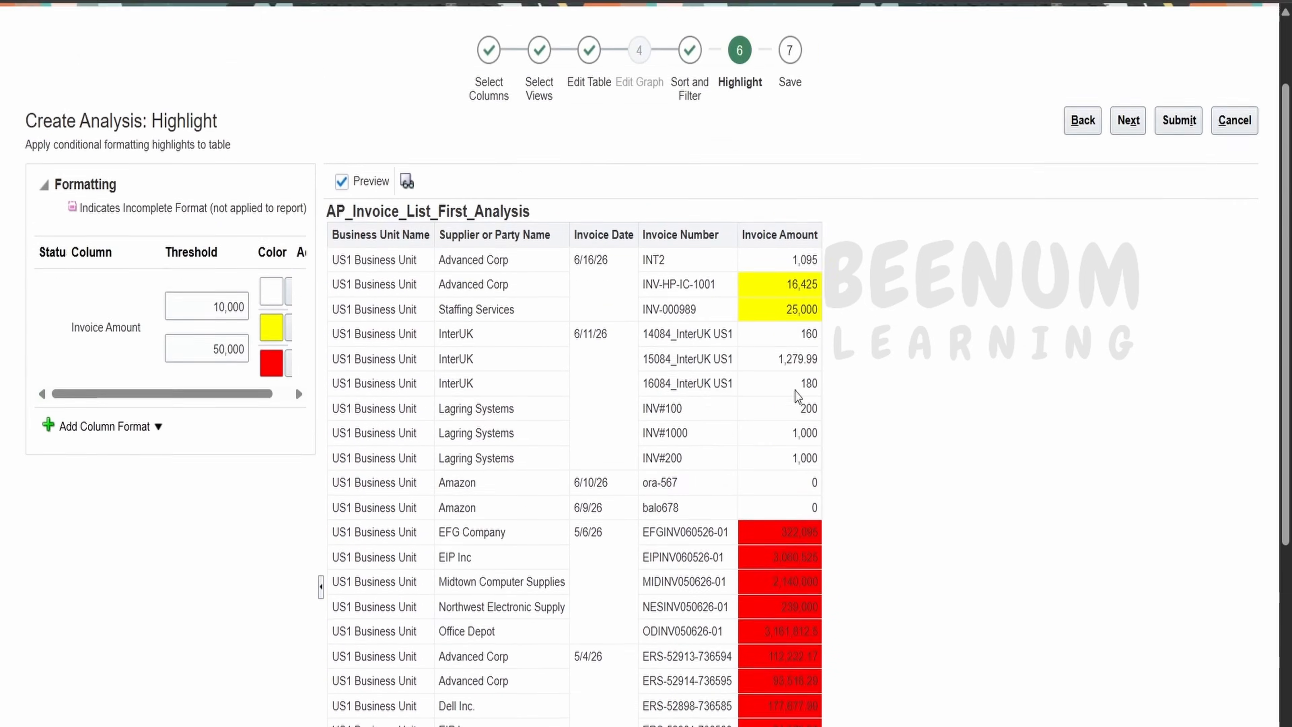
{"action": "scroll", "coordinate": [796, 392], "scroll_direction": "up", "scroll_amount": 1}
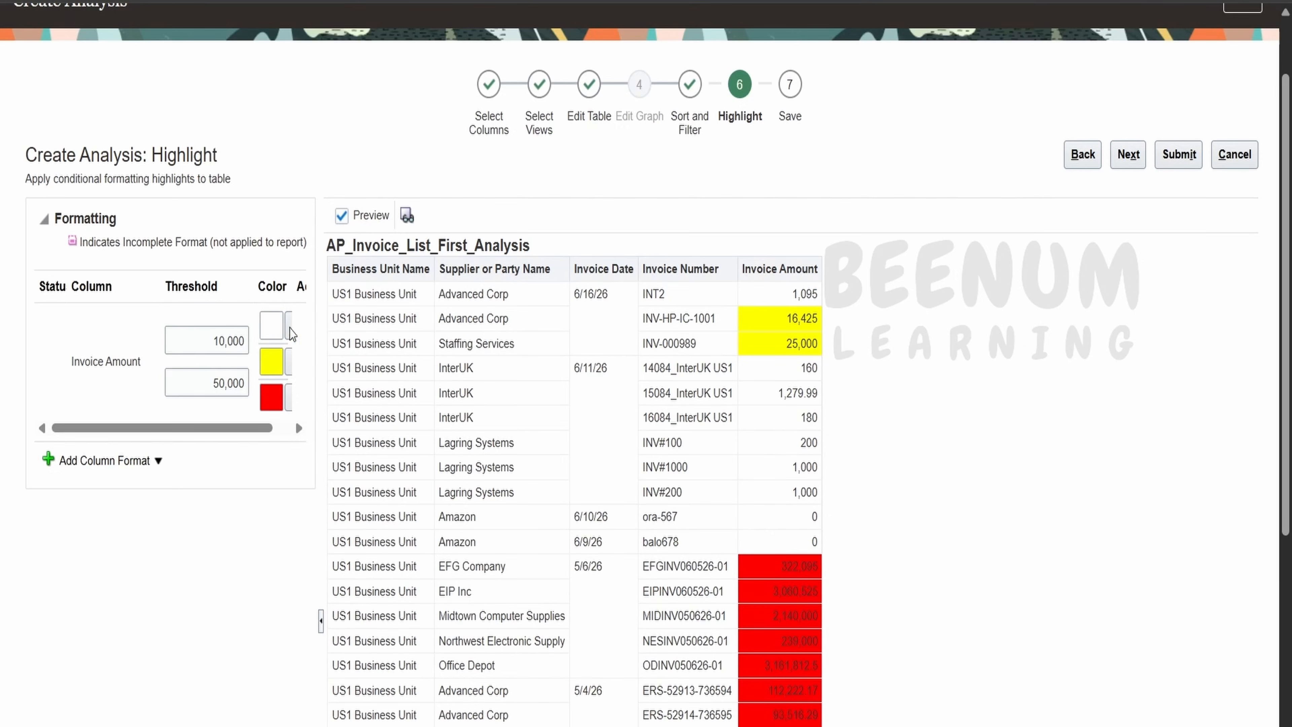
In the Save step, set the analysis name and description to 'First BI Composer report'.
{"action": "left_click", "coordinate": [1135, 165]}
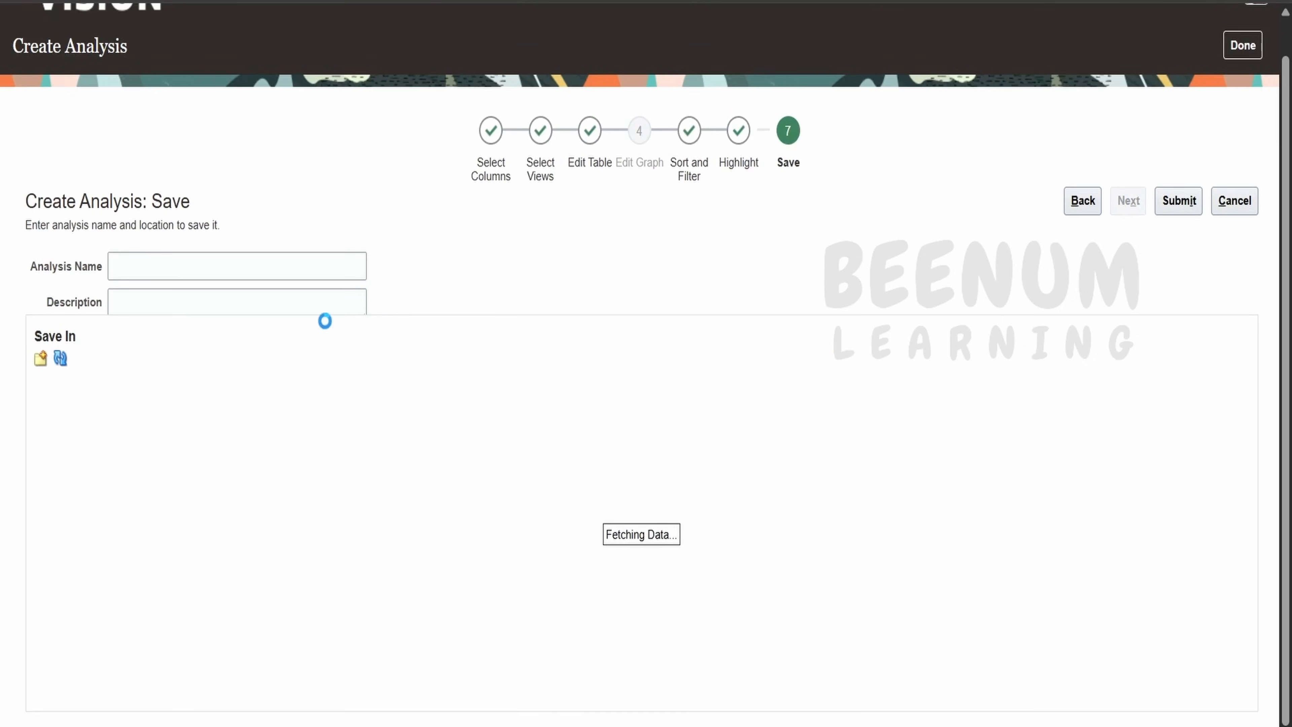
{"action": "left_click", "coordinate": [179, 263]}
{"action": "type", "text": "US1 Business Unit"}
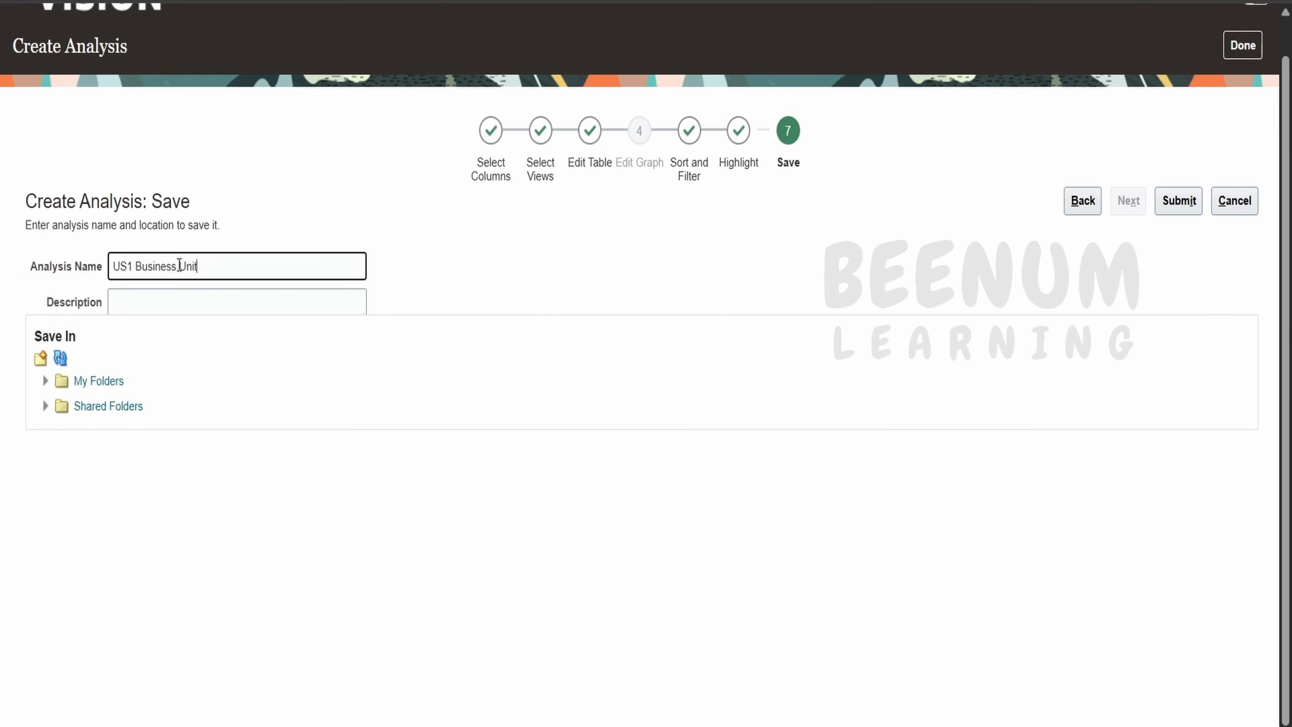
{"action": "key", "text": "ctrl+a"}
{"action": "key", "text": "BackSpace"}
{"action": "left_click_drag", "start_coordinate": [225, 267], "coordinate": [94, 272]}
{"action": "key", "text": "ctrl+c"}
{"action": "left_click", "coordinate": [168, 305]}
{"action": "key", "text": "ctrl+v"}
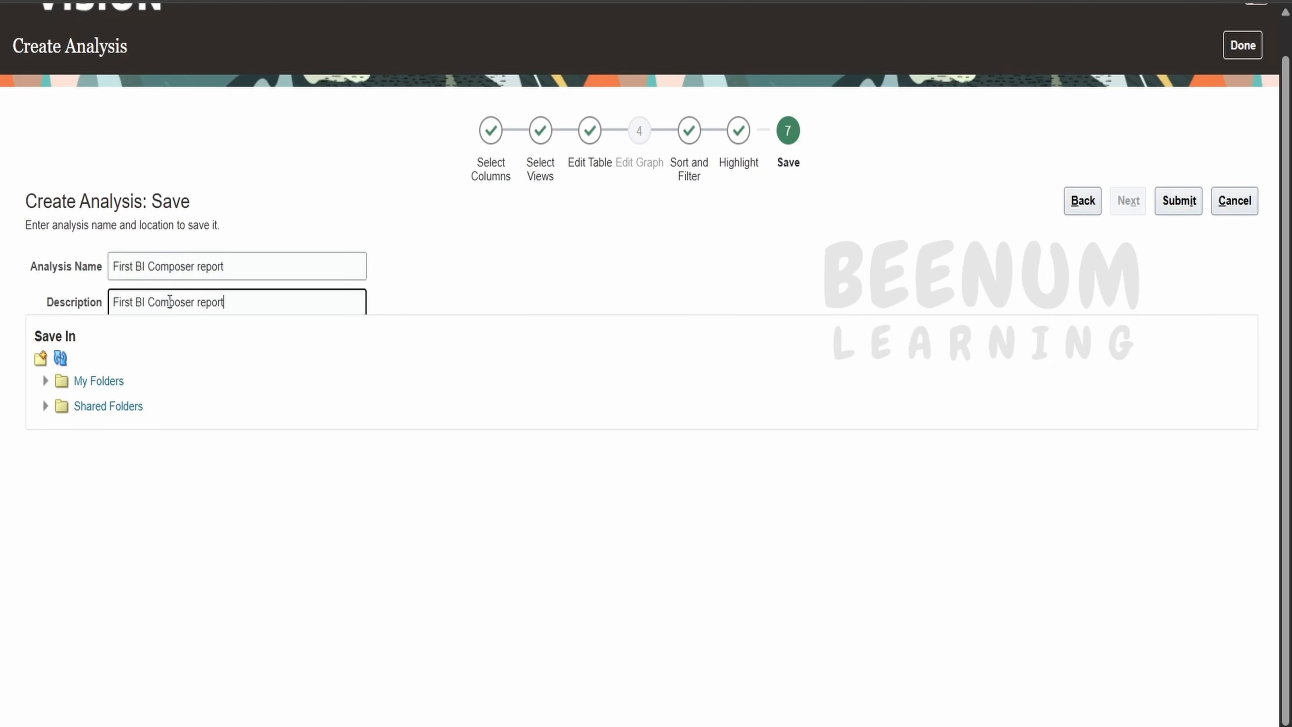
Expand Shared Folders and its Custom folder in the Save In tree.
{"action": "left_click", "coordinate": [44, 408]}
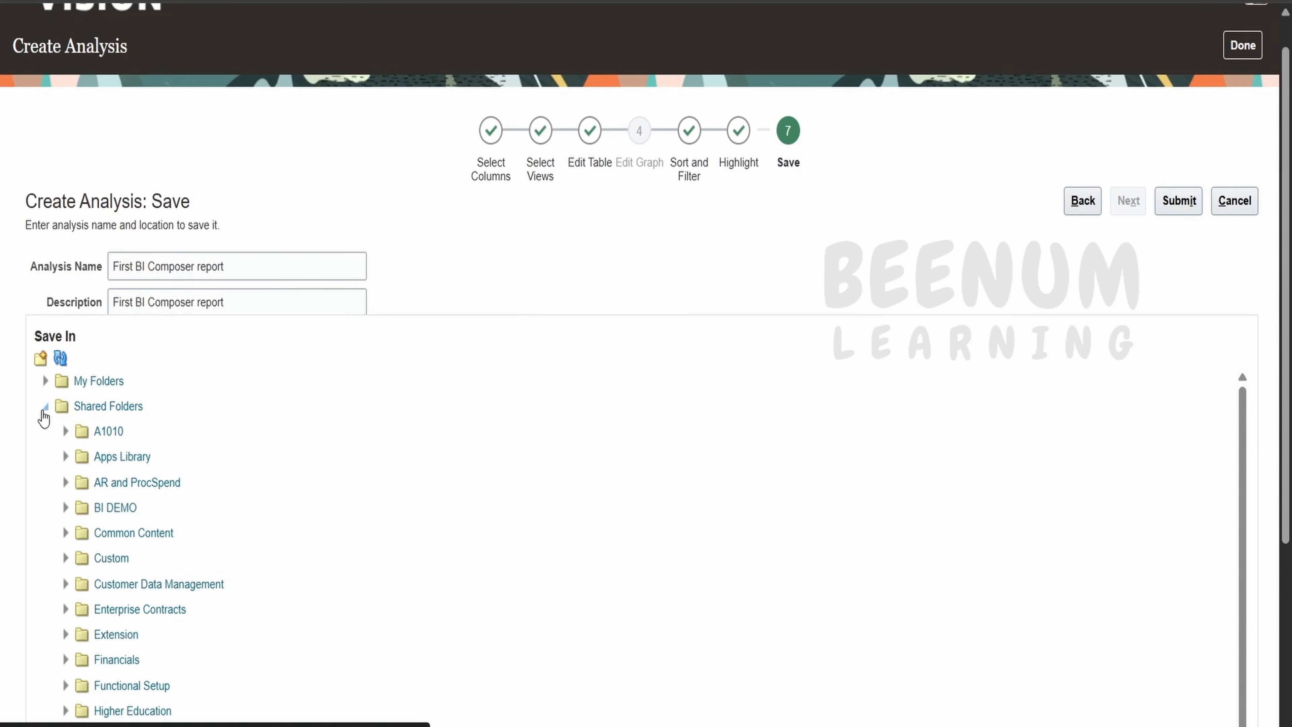
{"action": "left_click", "coordinate": [86, 406]}
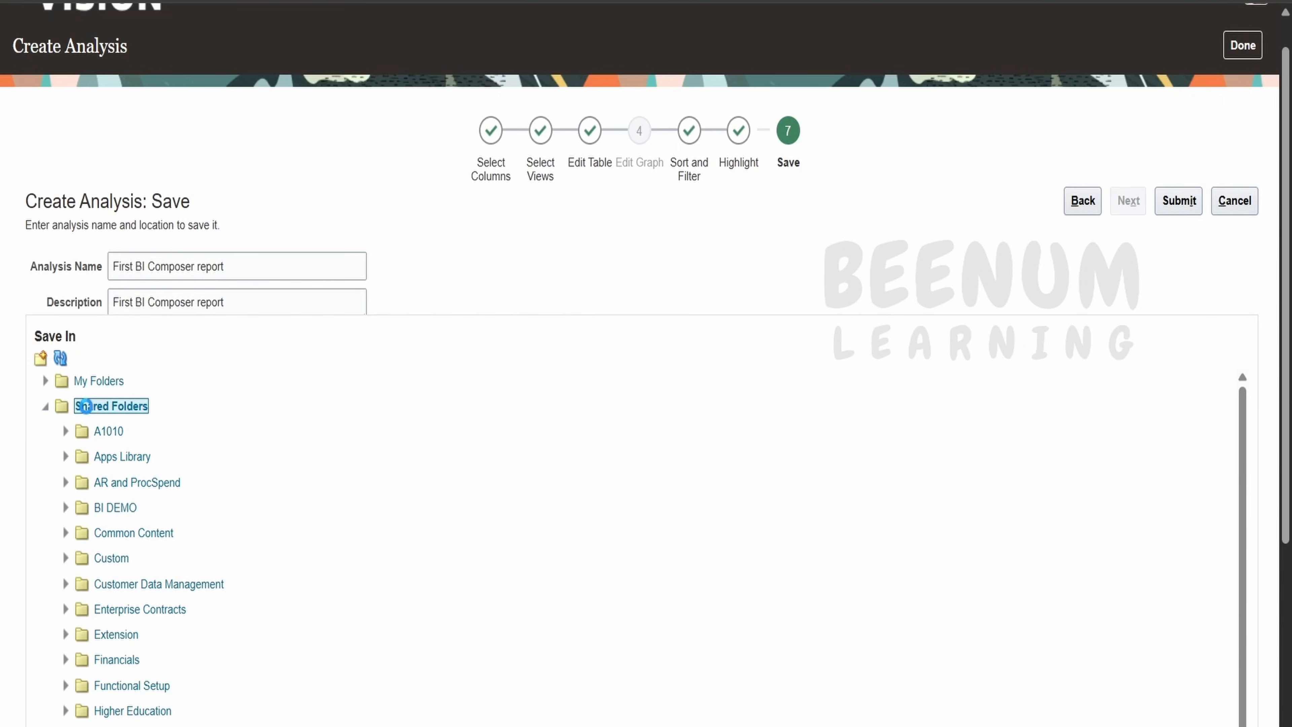
{"action": "left_click", "coordinate": [102, 560]}
{"action": "left_click", "coordinate": [65, 559]}
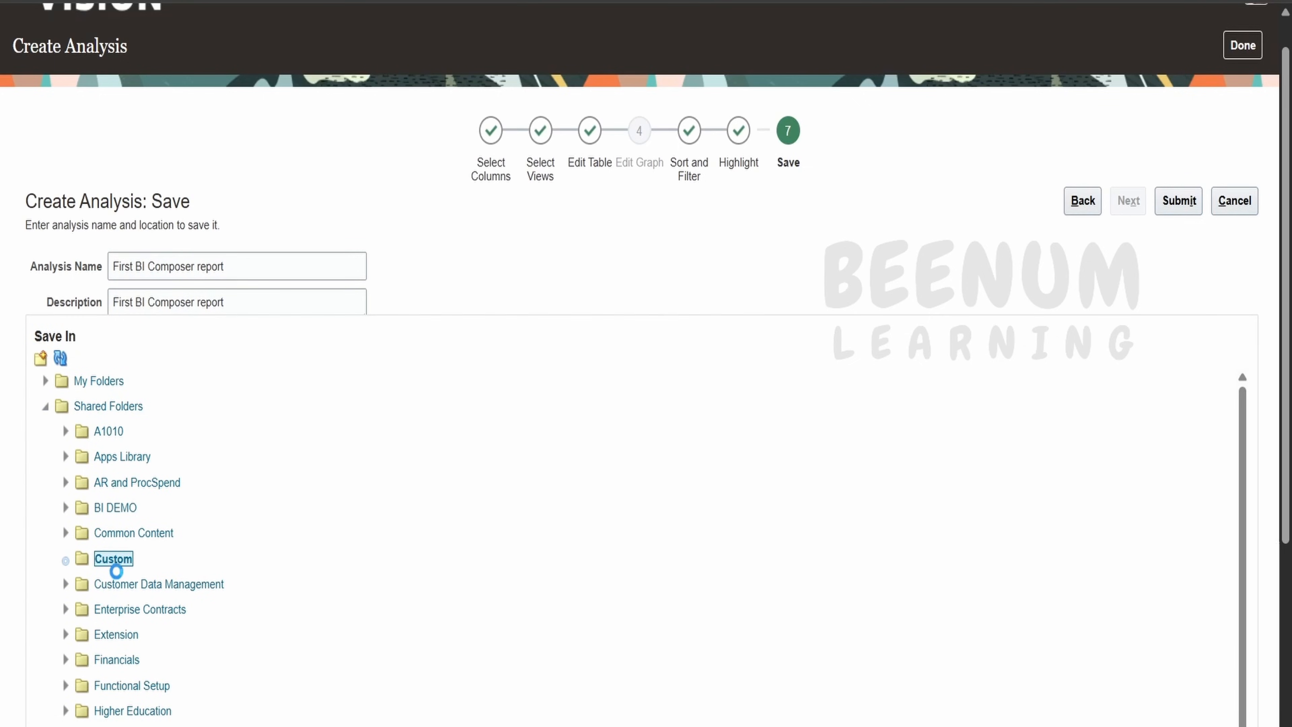
{"action": "scroll", "coordinate": [123, 555], "scroll_direction": "down", "scroll_amount": 2}
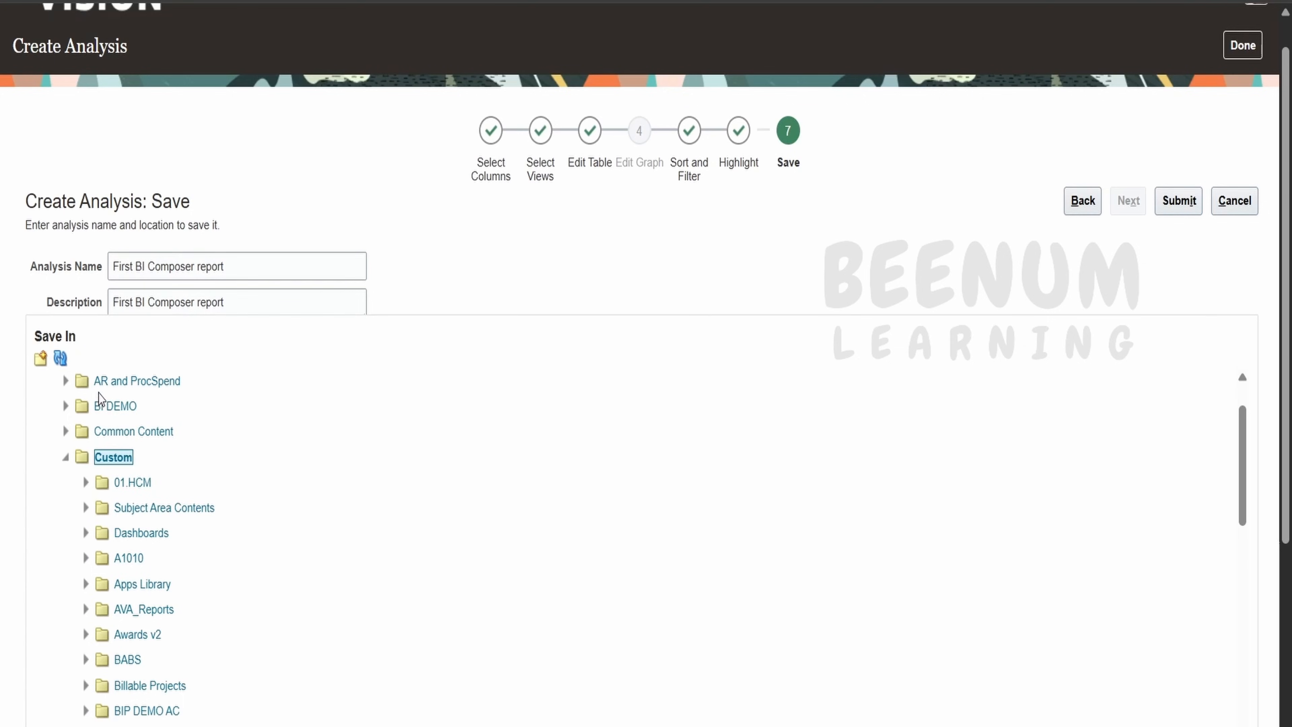
Create a new folder named ABC1010 inside Custom.
{"action": "left_click", "coordinate": [40, 359]}
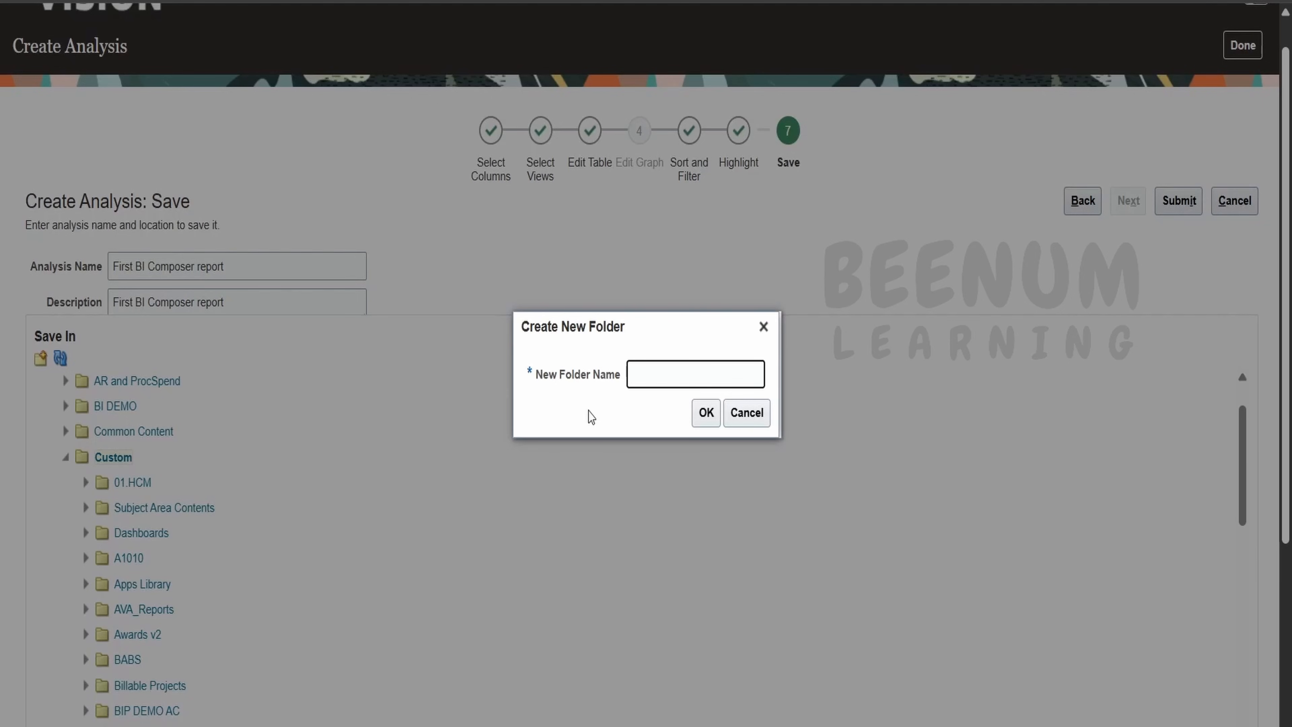
{"action": "type", "text": "ABC1010"}
{"action": "left_click", "coordinate": [709, 414]}
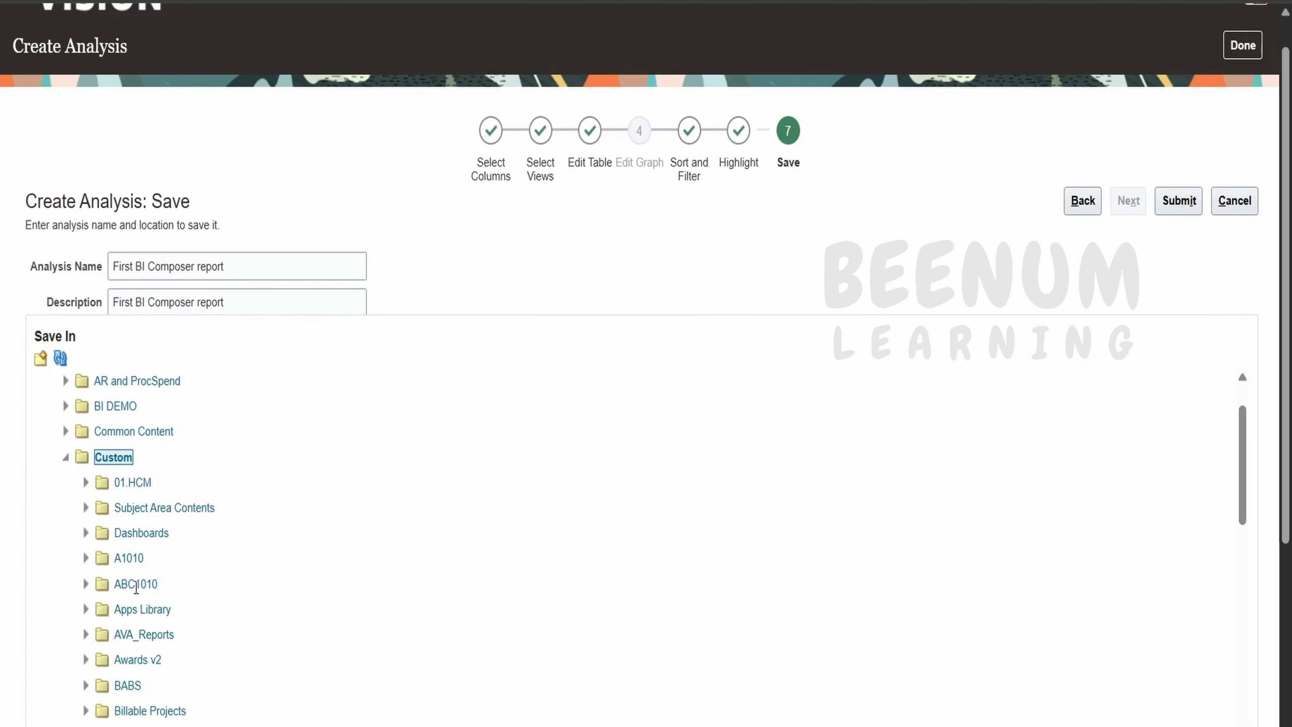
Save the analysis into ABC1010 and acknowledge the confirmation.
{"action": "left_click", "coordinate": [85, 584]}
{"action": "left_click", "coordinate": [141, 585]}
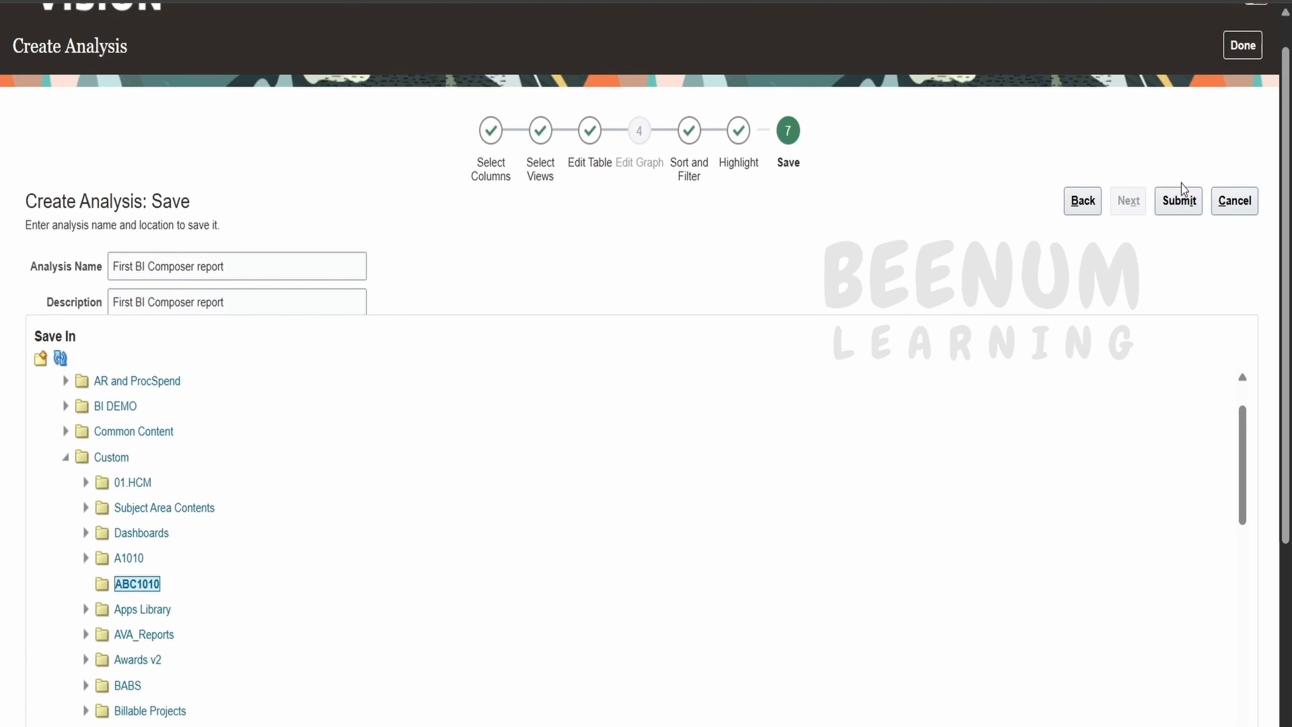
{"action": "left_click", "coordinate": [1184, 198]}
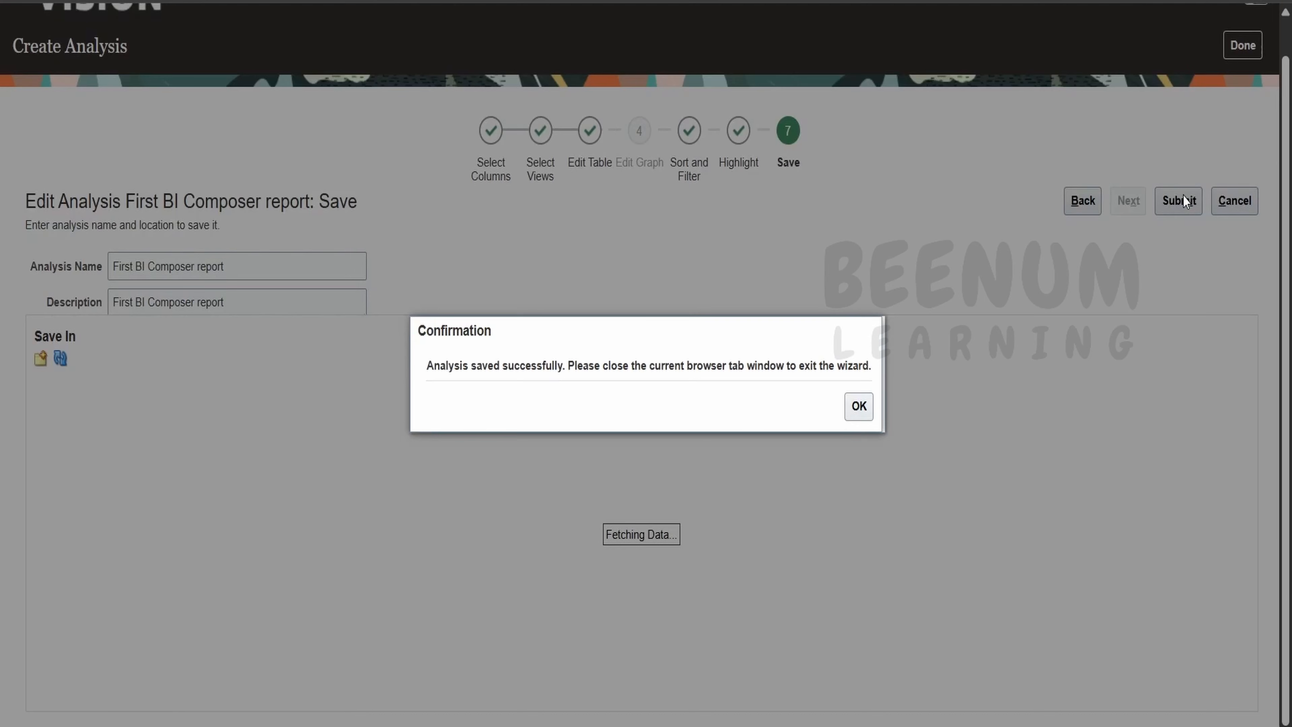
{"action": "left_click", "coordinate": [867, 405]}
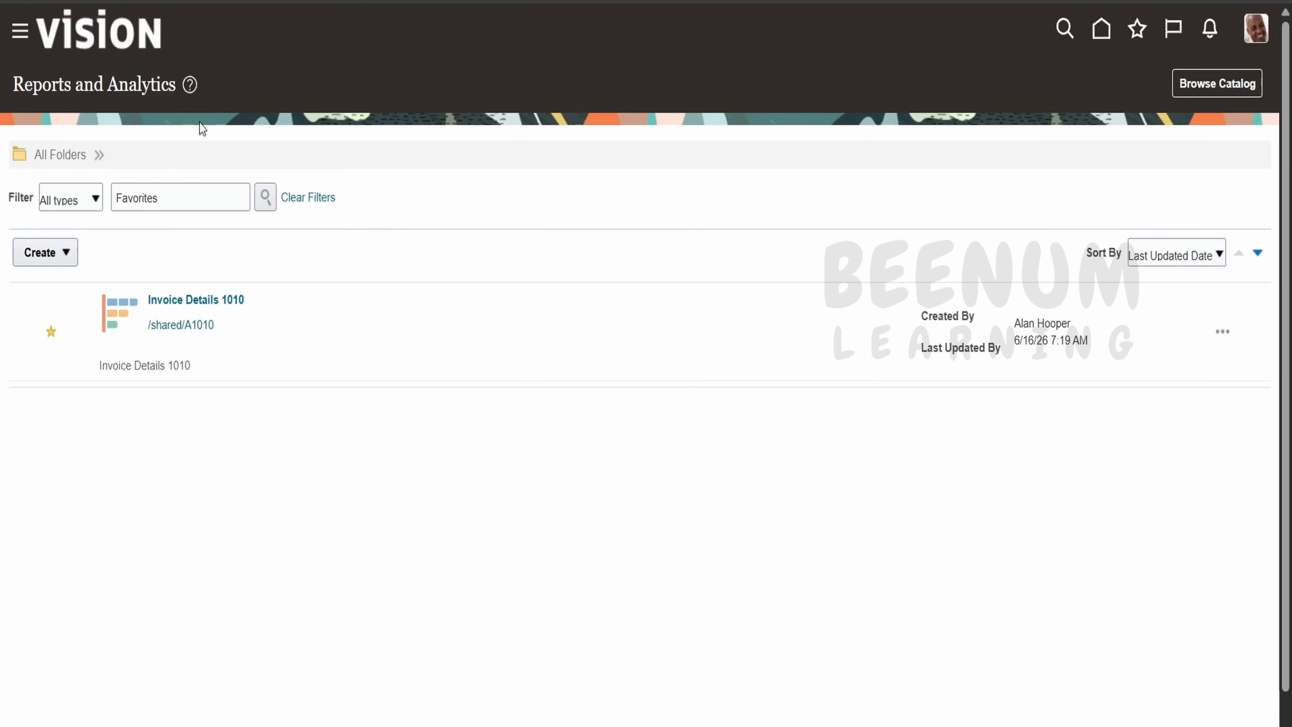
Clear the Favorites filter, browse to Shared Folders > Custom > ABC1010, and star First BI Composer report.
{"action": "left_click", "coordinate": [318, 203]}
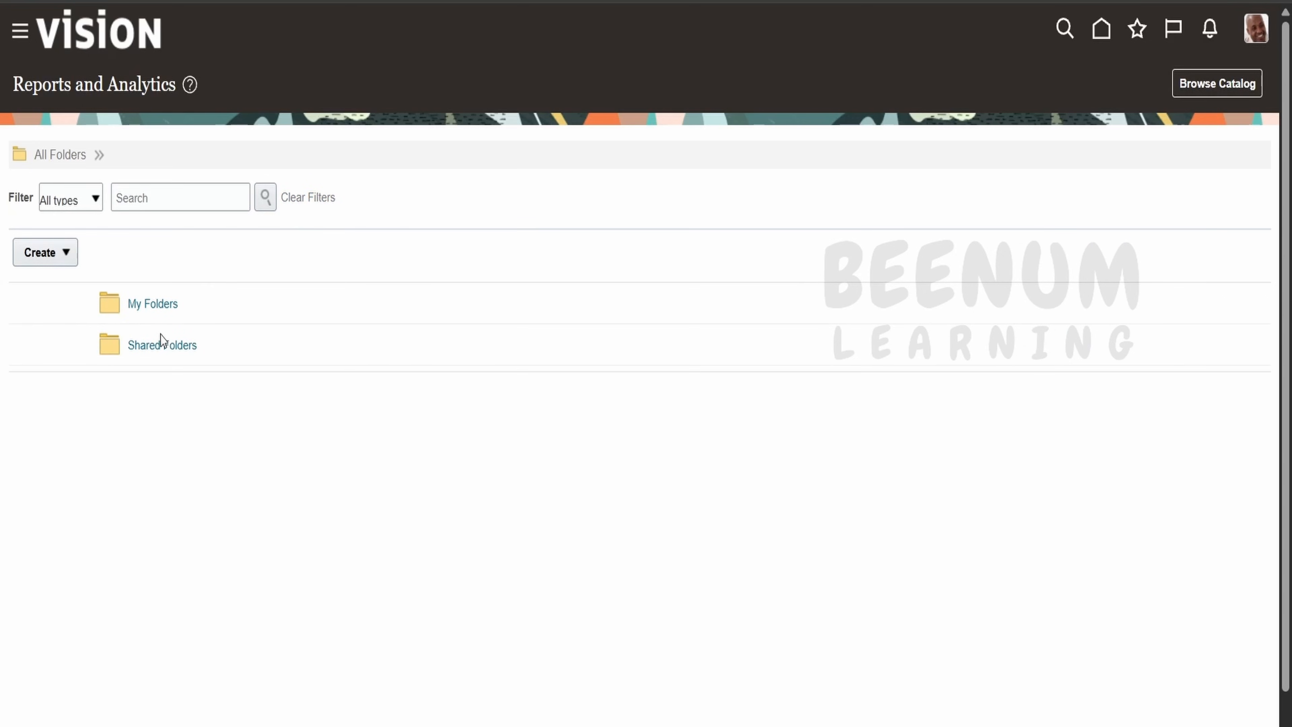
{"action": "left_click", "coordinate": [162, 345]}
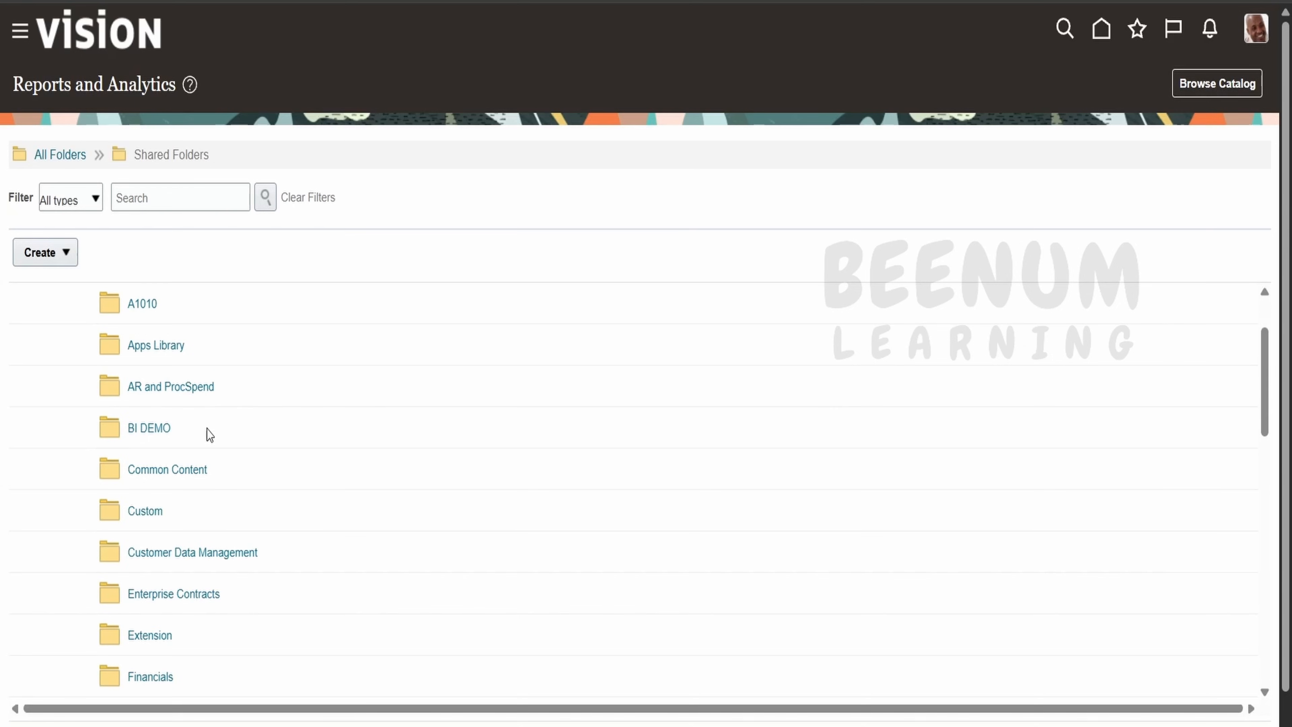
{"action": "scroll", "coordinate": [209, 435], "scroll_direction": "down", "scroll_amount": 5}
{"action": "left_click", "coordinate": [155, 508]}
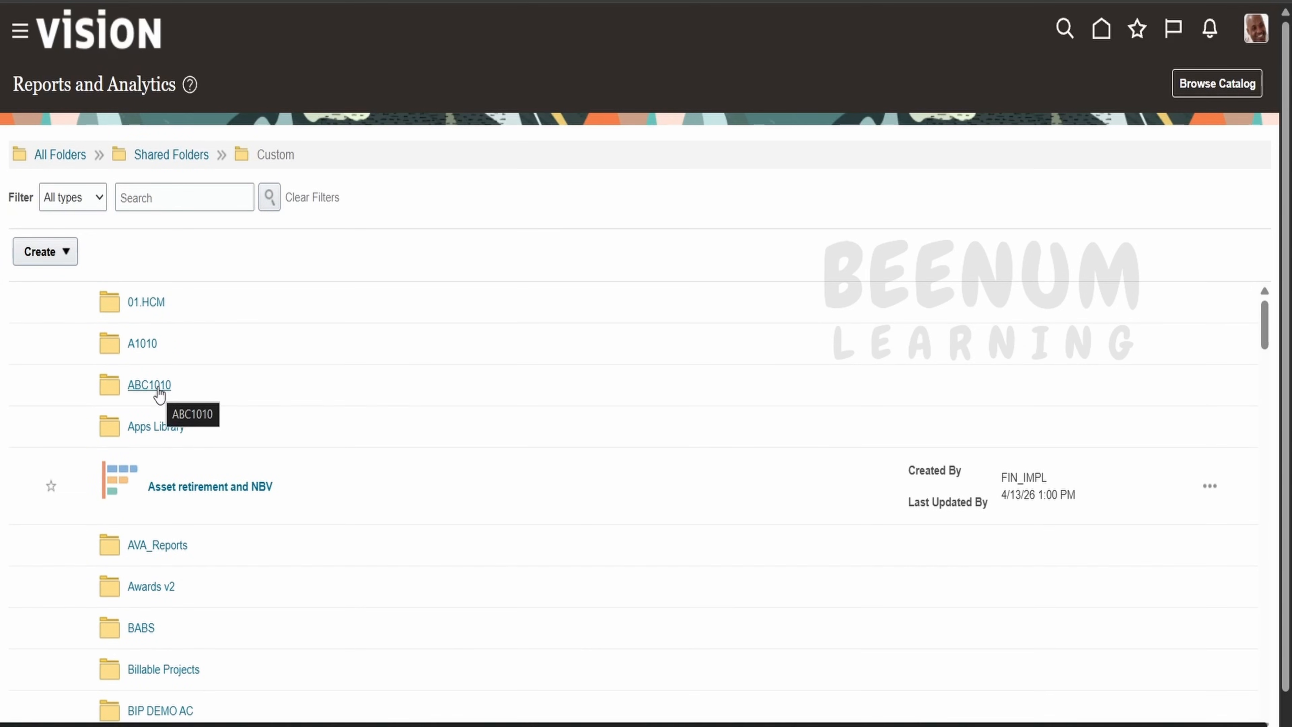
{"action": "left_click", "coordinate": [48, 156]}
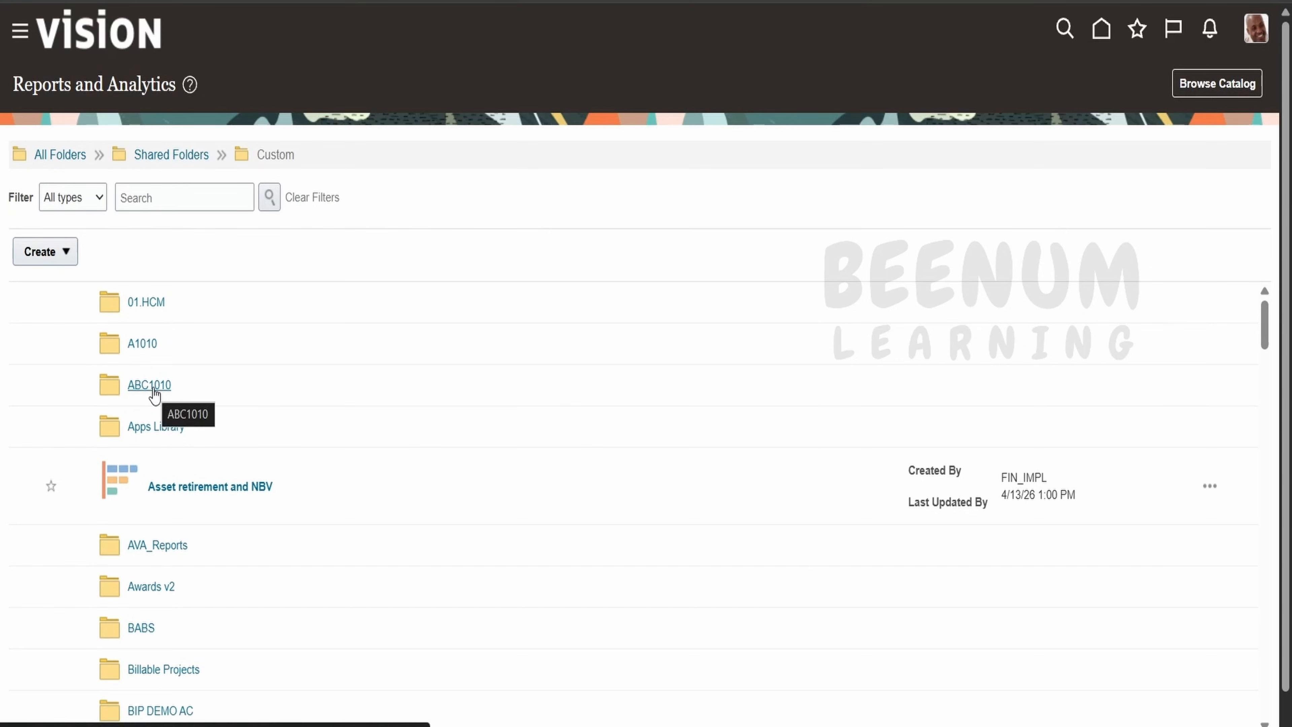
{"action": "left_click", "coordinate": [153, 389]}
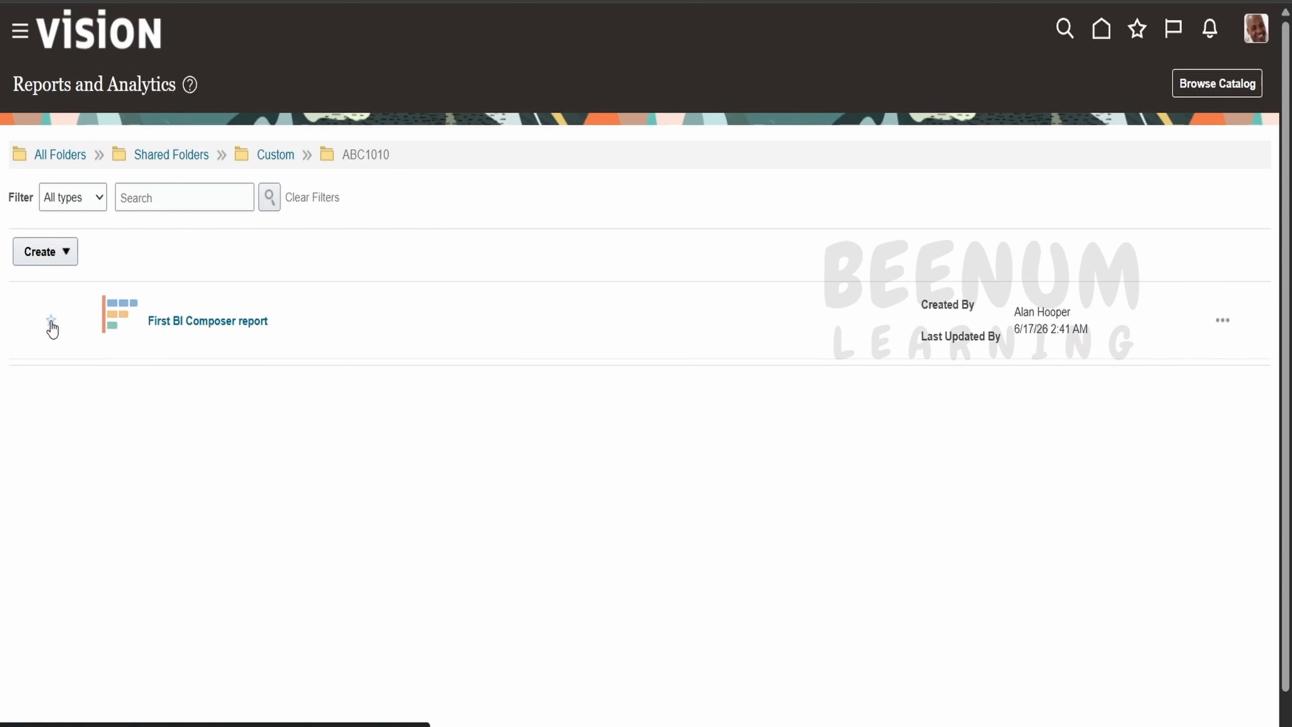
{"action": "left_click", "coordinate": [51, 321]}
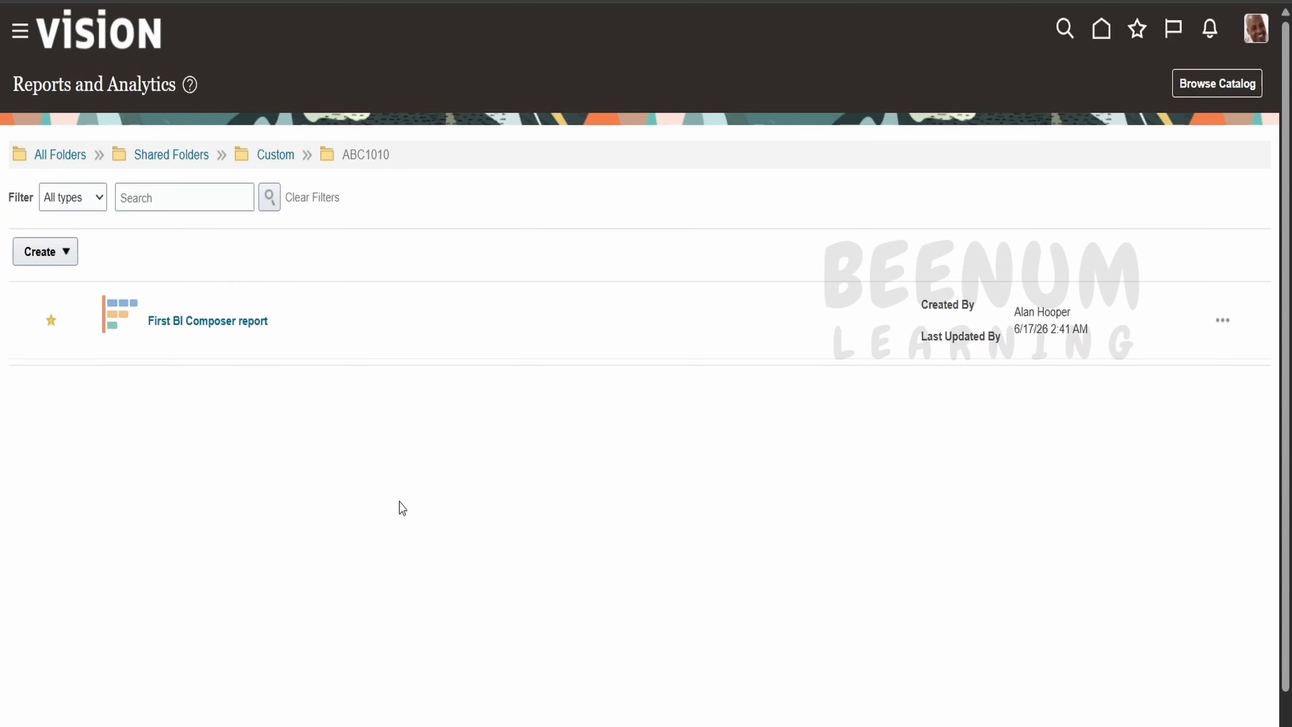
{"action": "left_click", "coordinate": [1223, 321]}
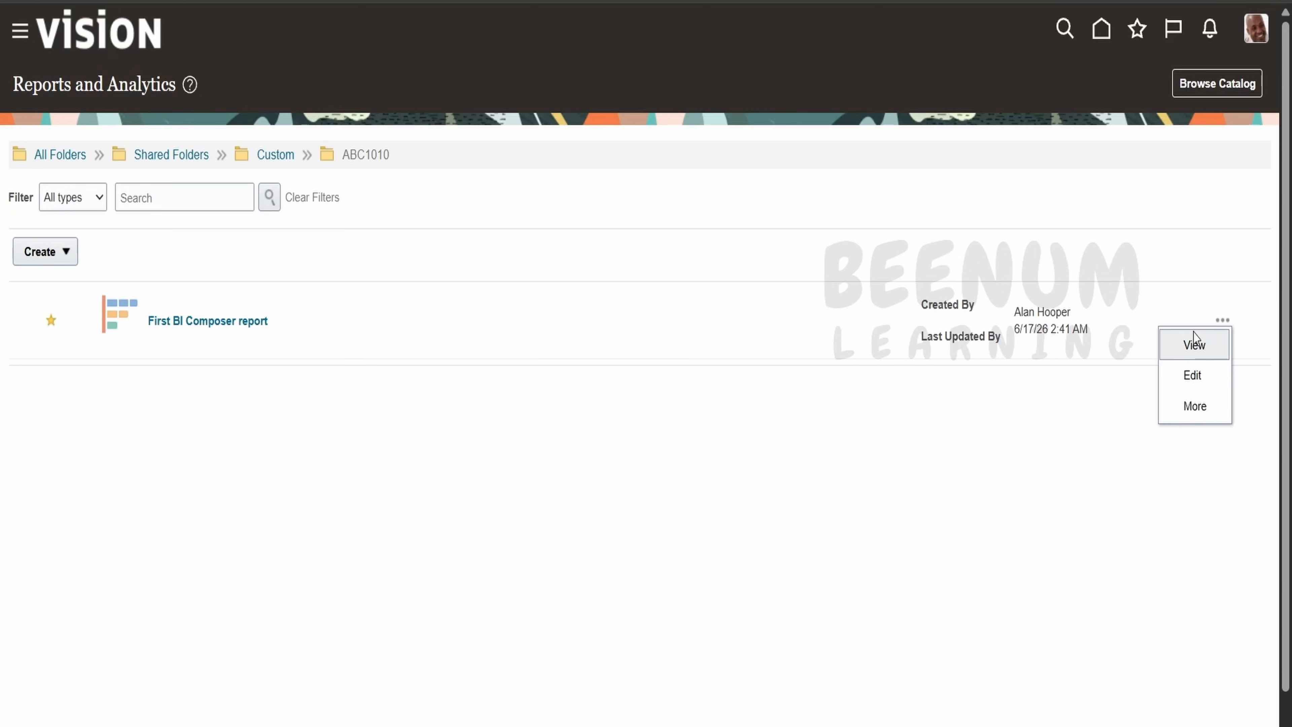
{"action": "left_click", "coordinate": [1196, 348]}
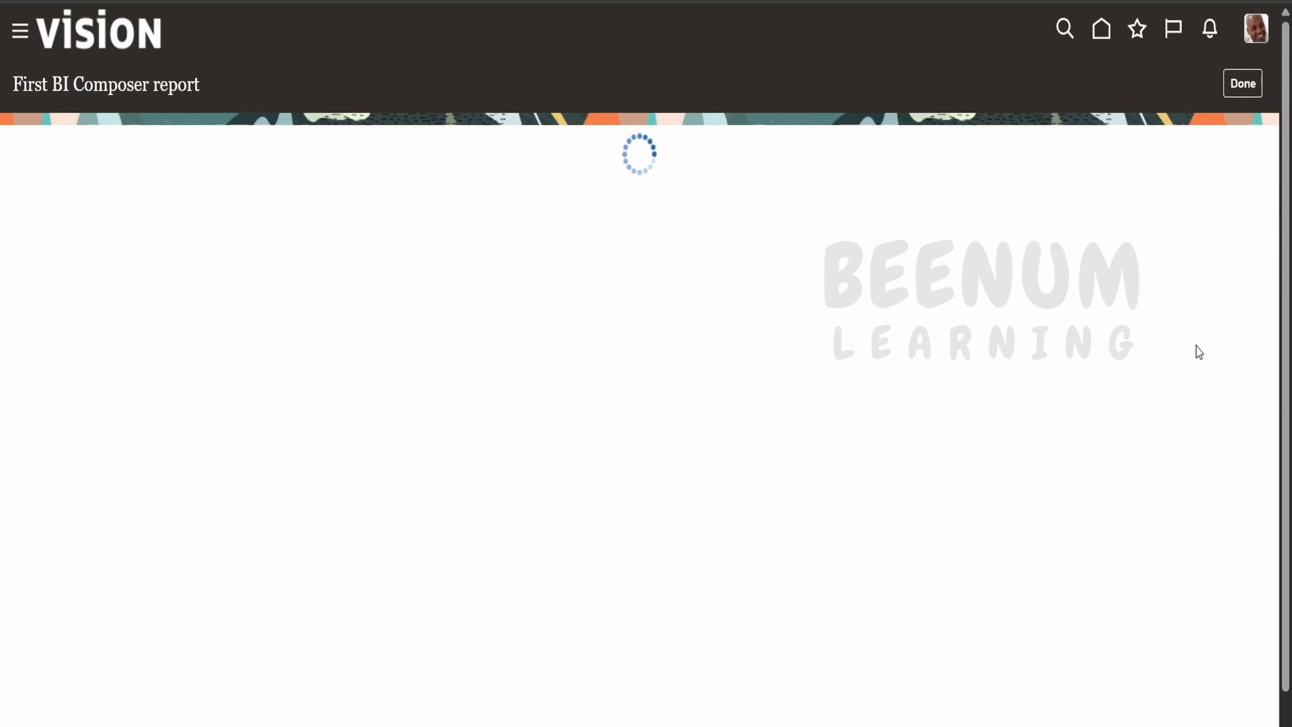
{"action": "scroll", "coordinate": [825, 490], "scroll_direction": "down", "scroll_amount": 5}
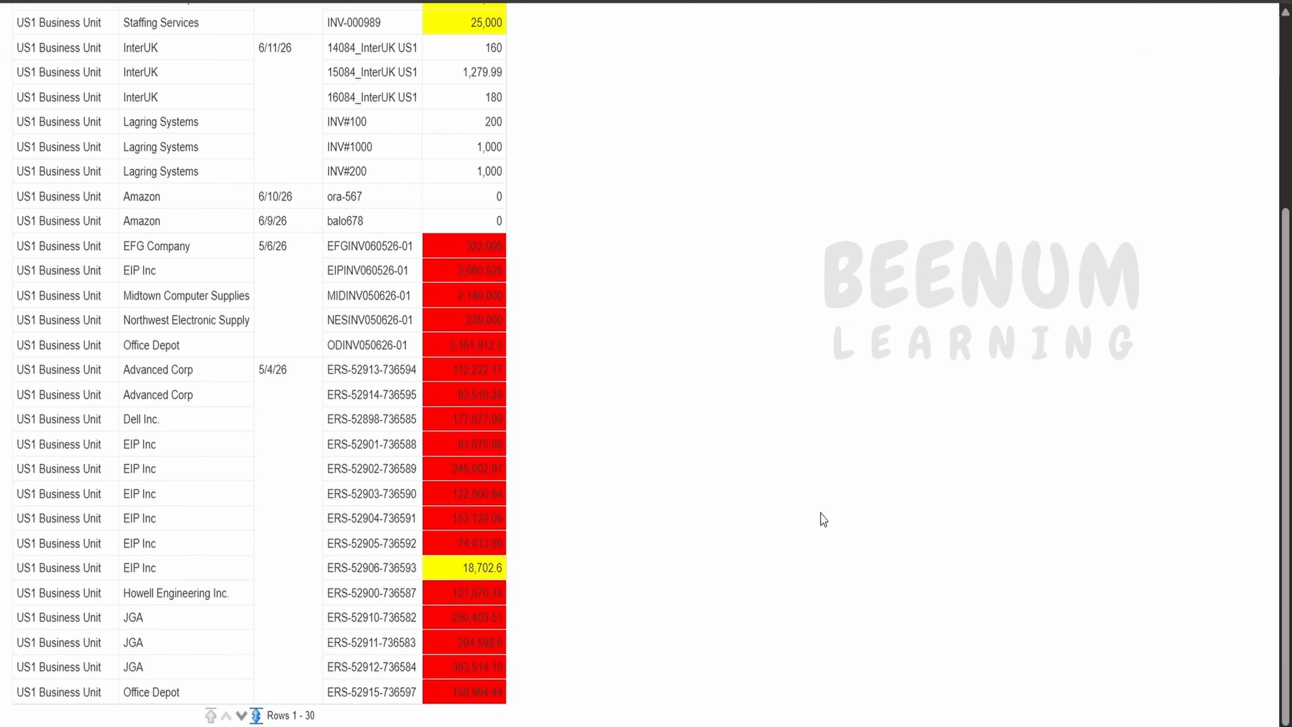
{"action": "scroll", "coordinate": [320, 625], "scroll_direction": "down", "scroll_amount": 2}
{"action": "left_click", "coordinate": [242, 716]}
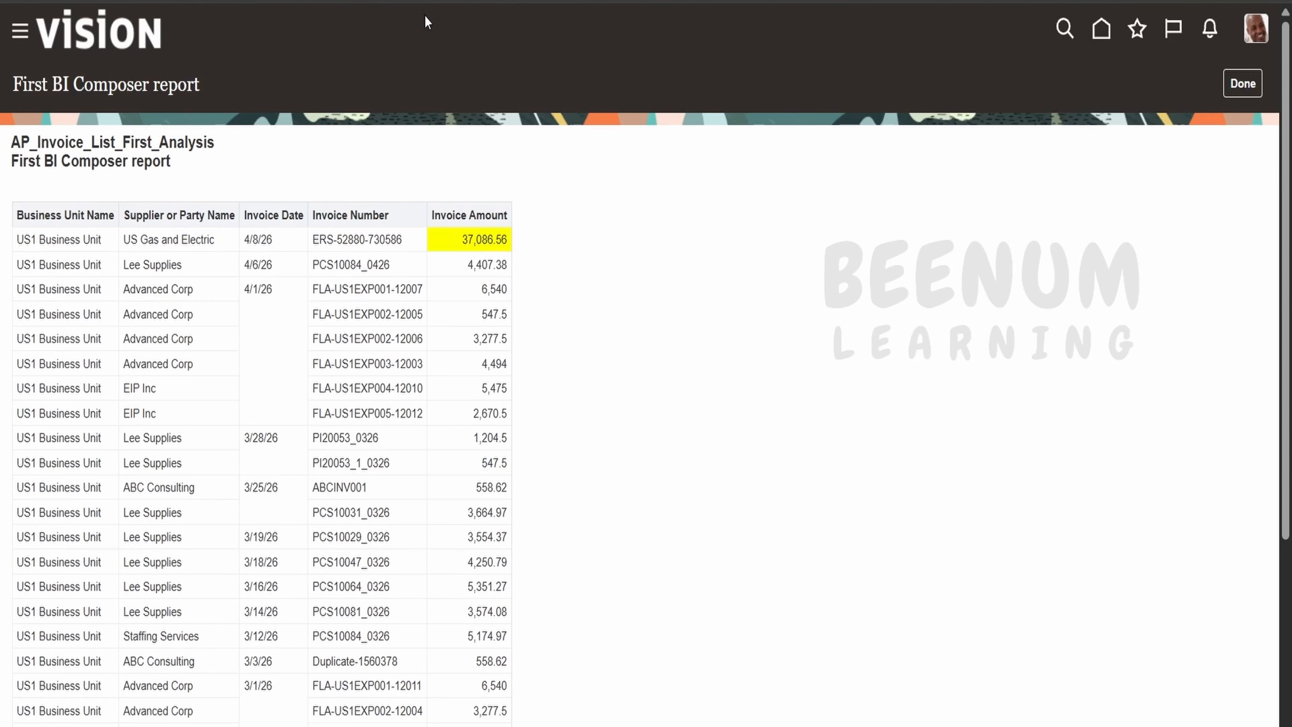
{"action": "scroll", "coordinate": [508, 458], "scroll_direction": "down", "scroll_amount": 5}
{"action": "scroll", "coordinate": [501, 456], "scroll_direction": "up", "scroll_amount": 5}
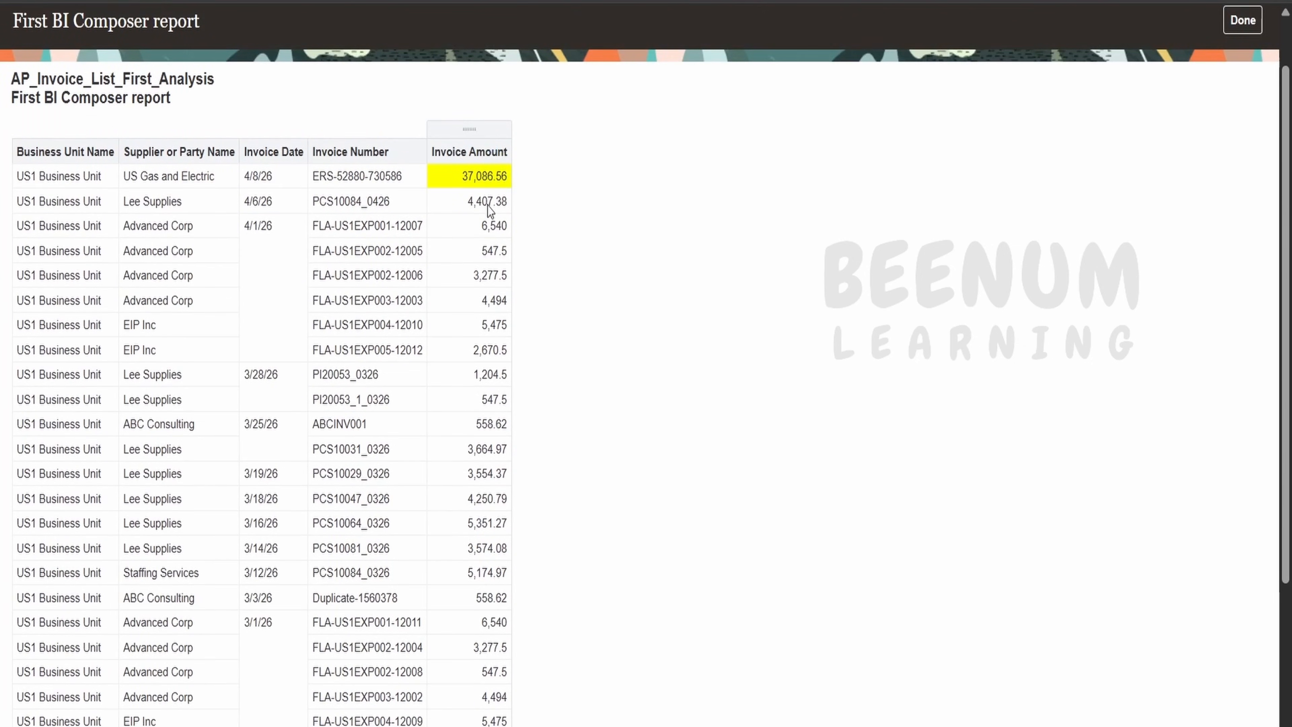
{"action": "scroll", "coordinate": [490, 207], "scroll_direction": "down", "scroll_amount": 5}
{"action": "scroll", "coordinate": [490, 404], "scroll_direction": "up", "scroll_amount": 5}
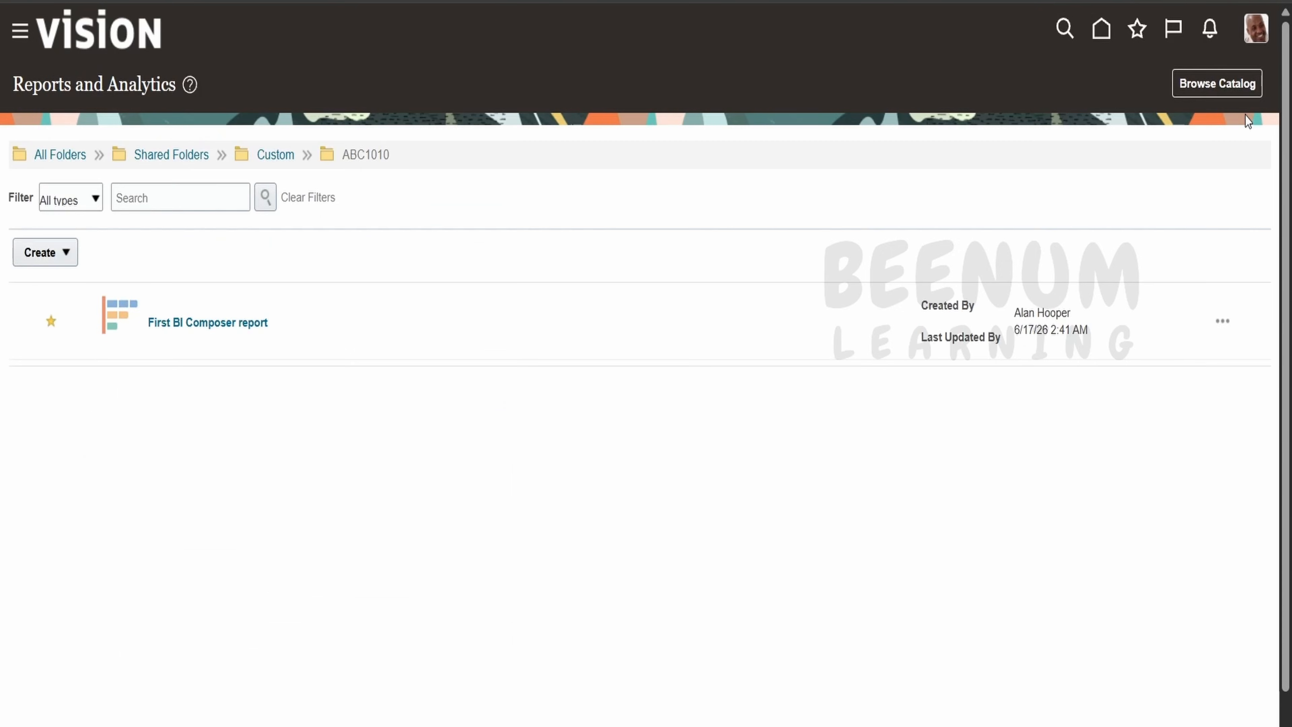
Open First BI Composer report for editing, cancel out, and return to the All Folders level.
{"action": "left_click", "coordinate": [1224, 318]}
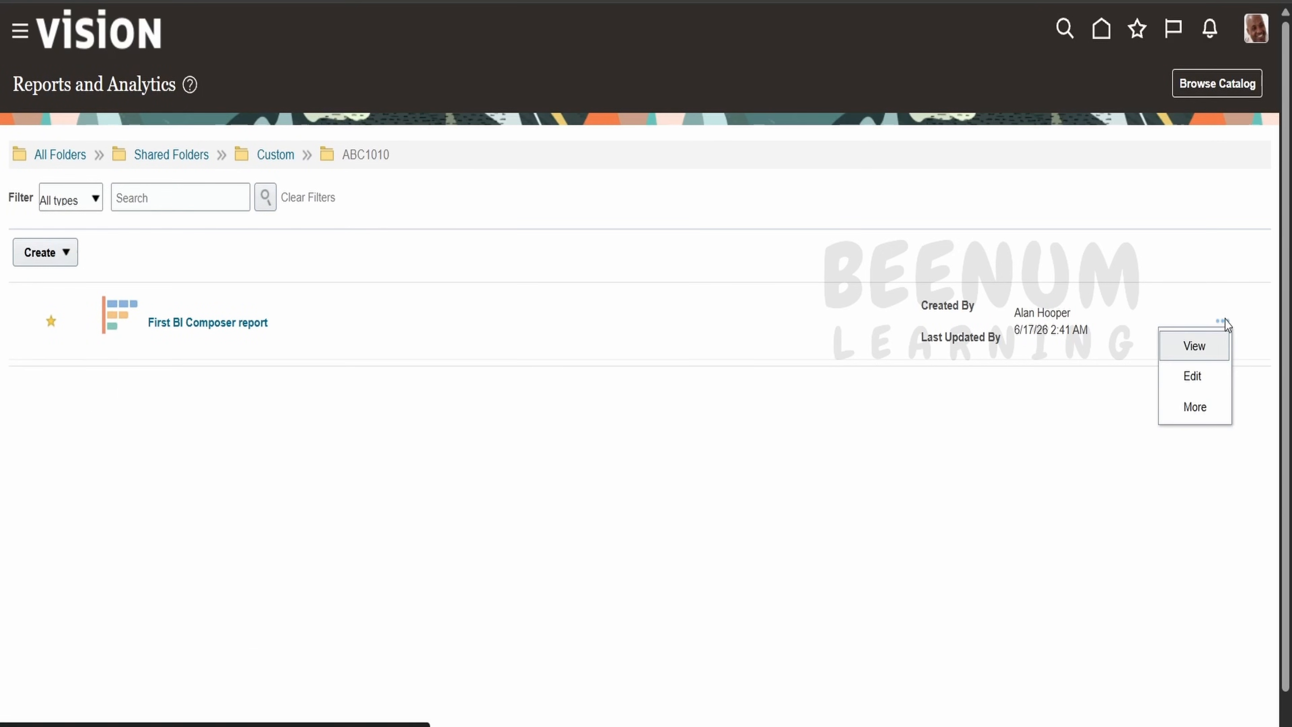
{"action": "left_click", "coordinate": [1198, 374]}
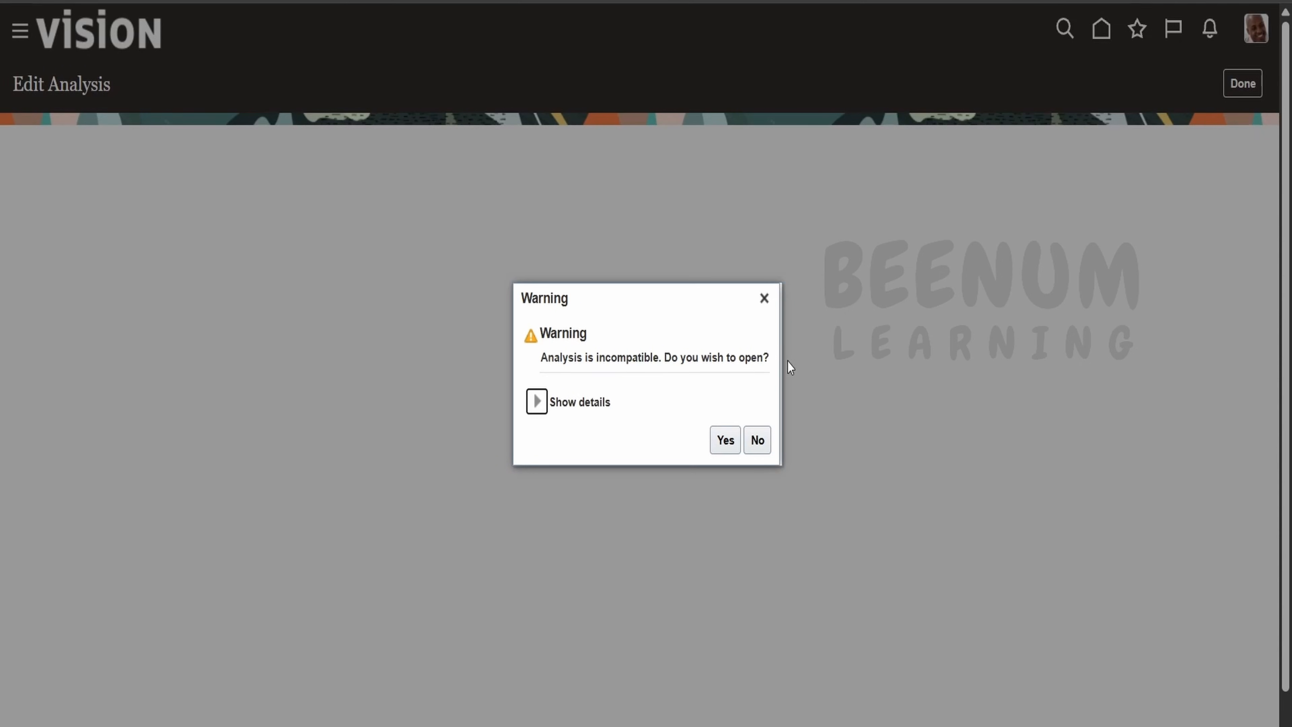
{"action": "left_click", "coordinate": [726, 441]}
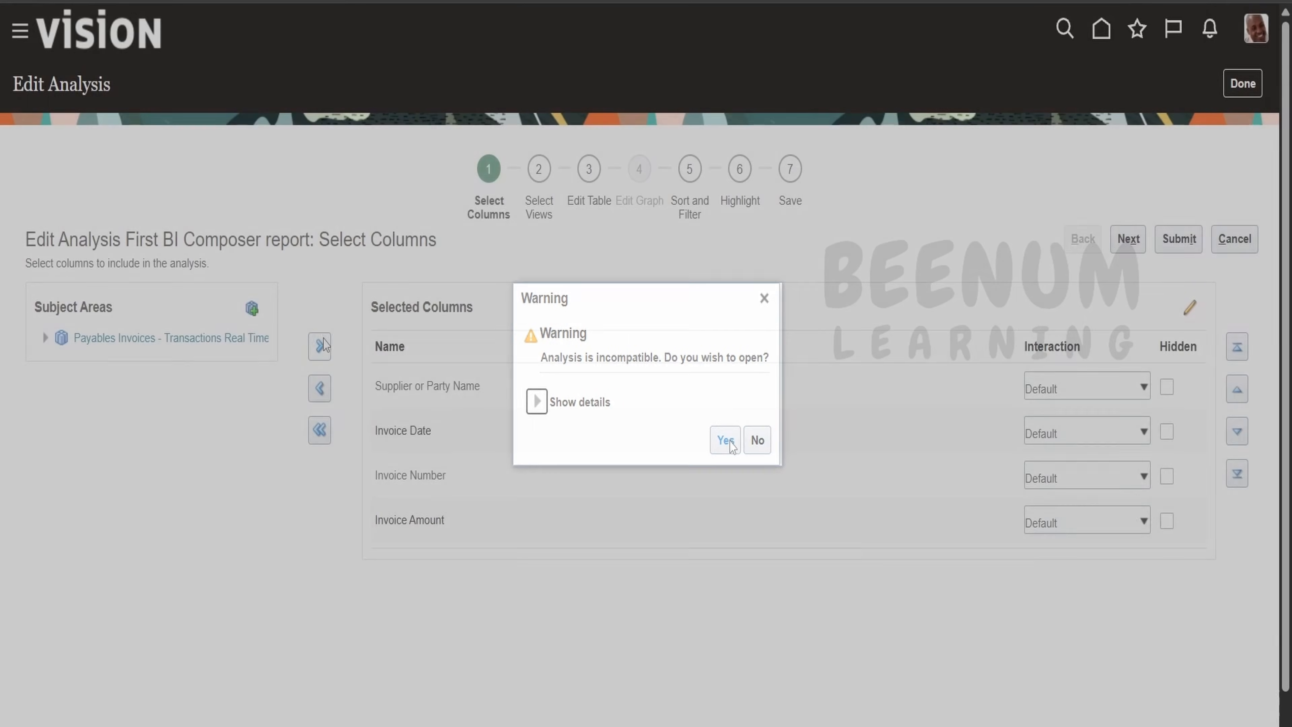
{"action": "left_click", "coordinate": [1242, 243]}
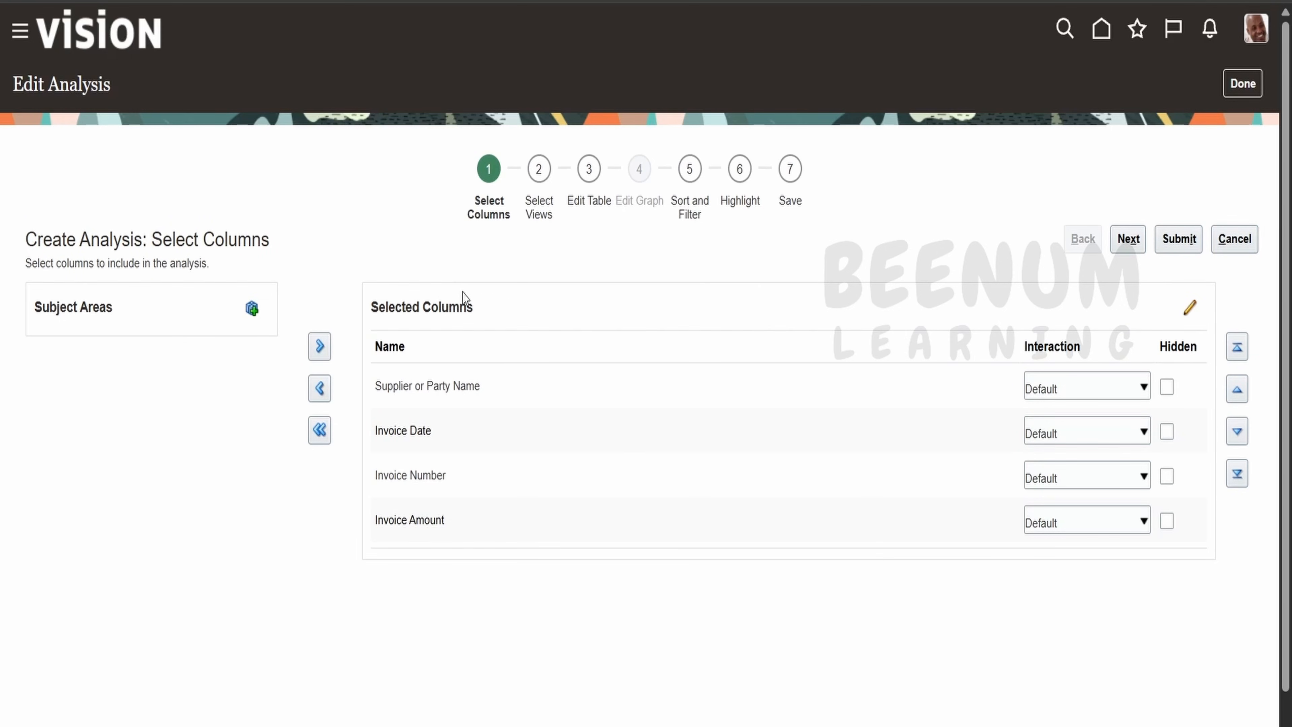
{"action": "left_click", "coordinate": [1243, 83]}
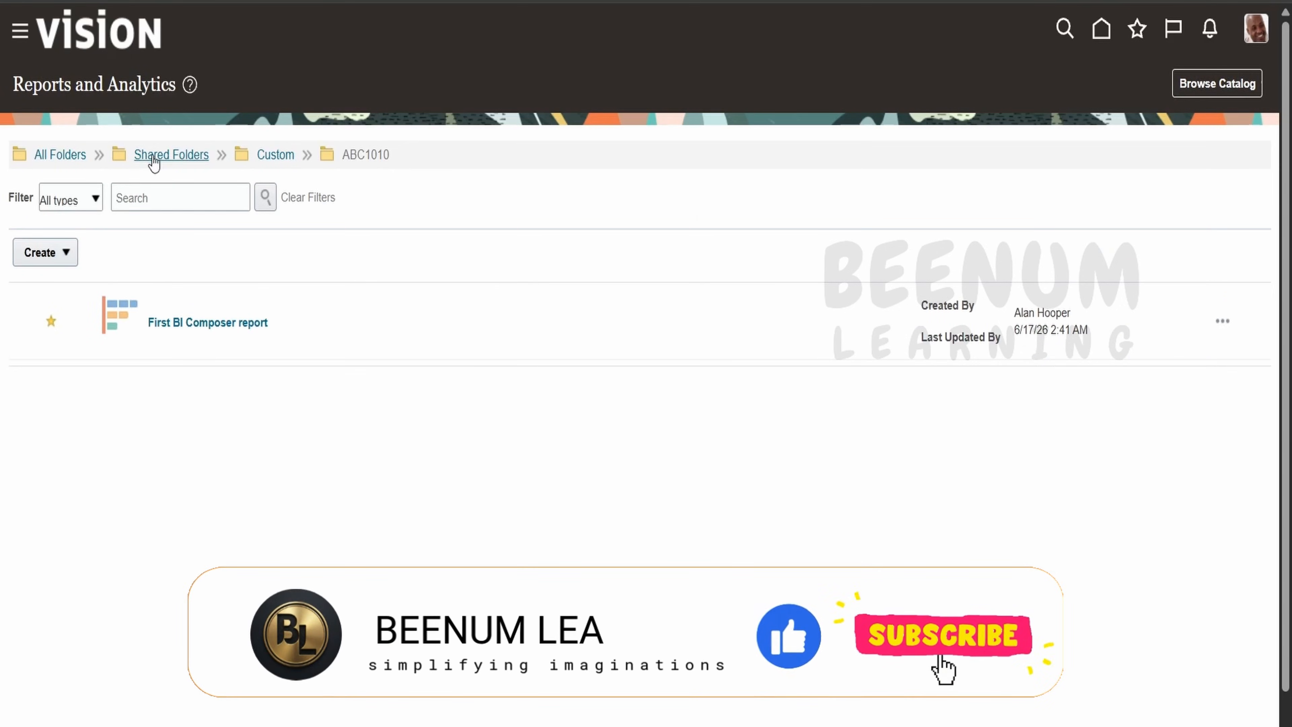
{"action": "left_click", "coordinate": [60, 155]}
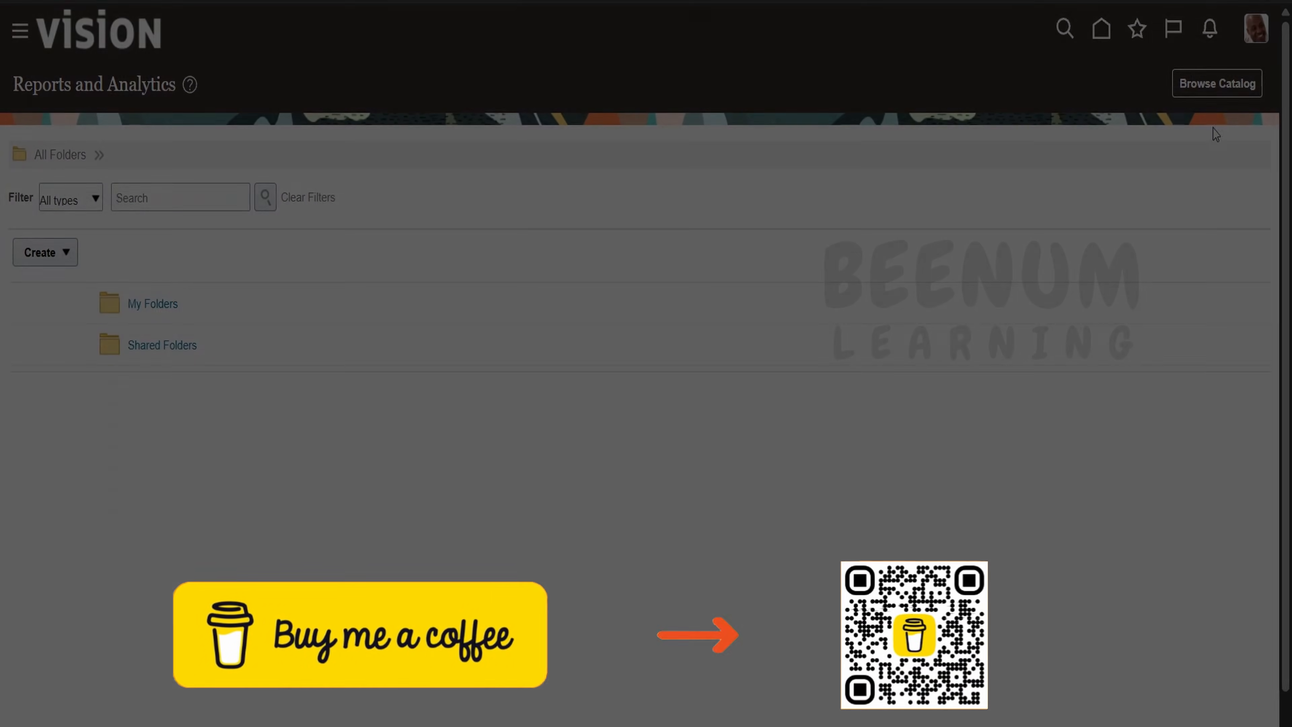